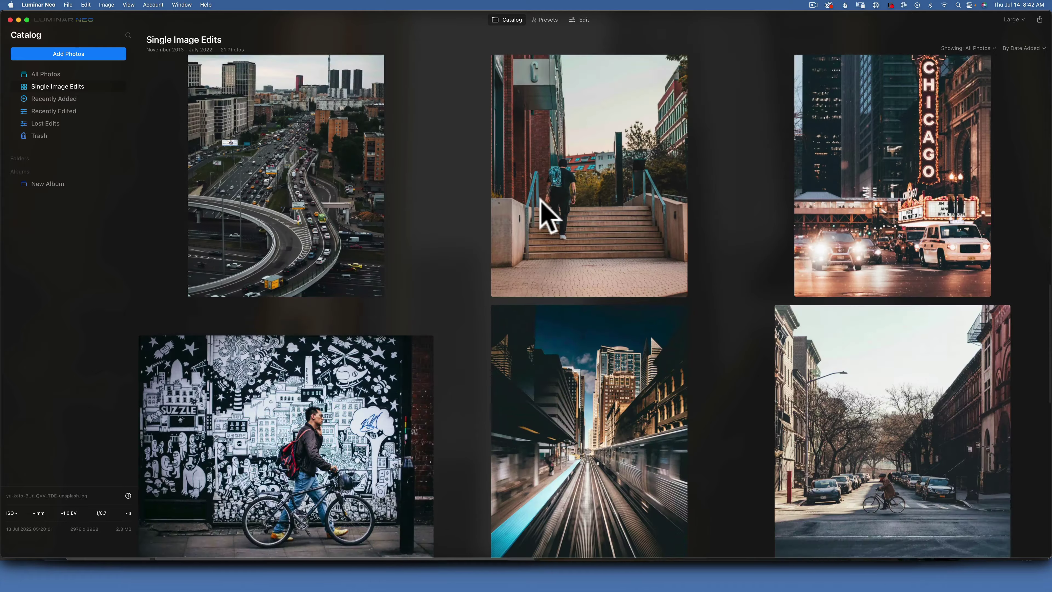
- Open the city street photo with the orange building for editing and revert it to the original
scroll(546, 211, down, 20)
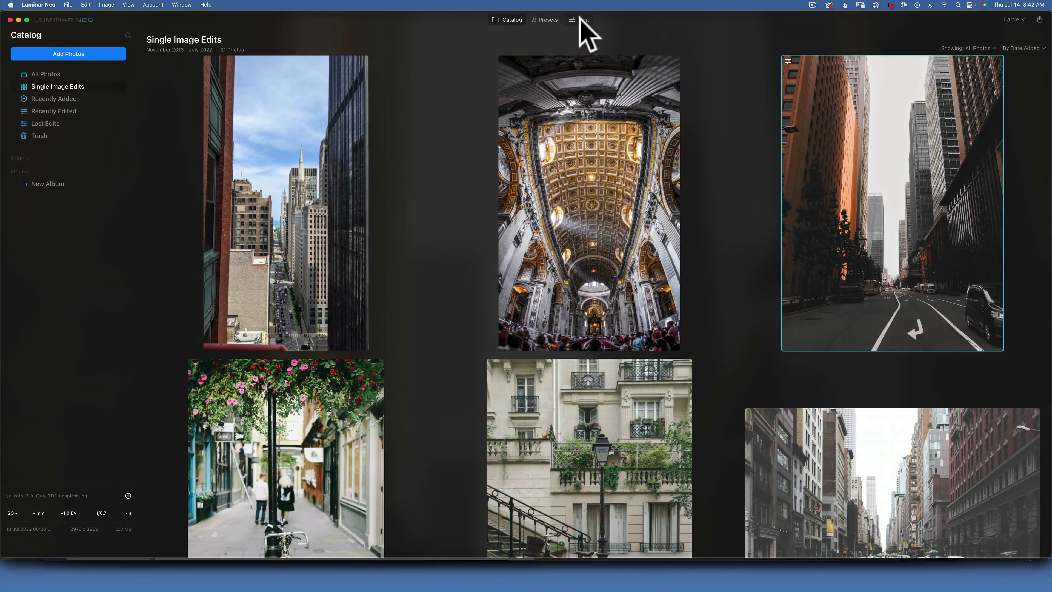
double_click(870, 160)
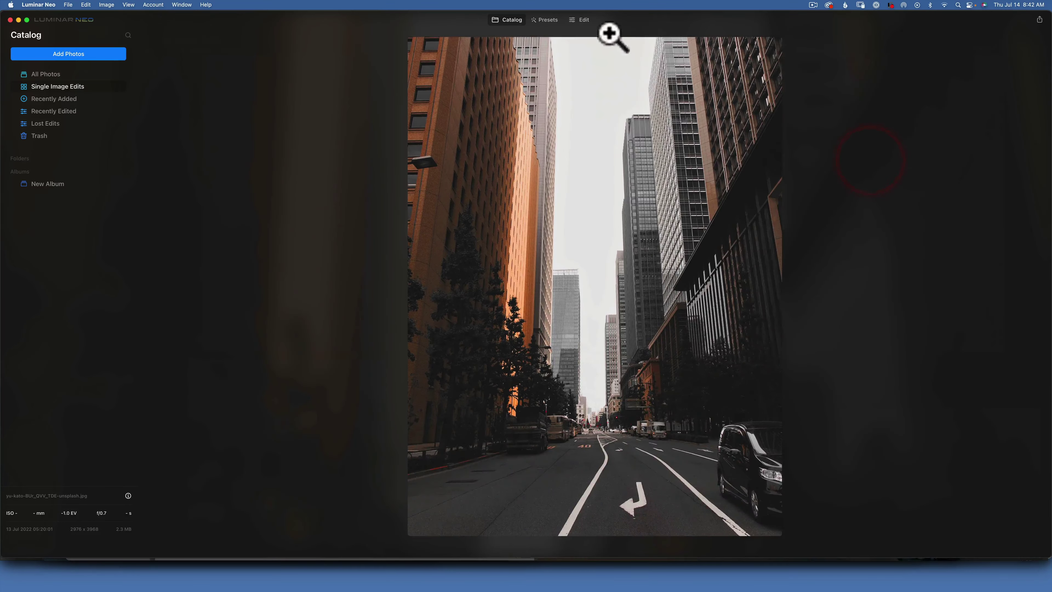
click(584, 19)
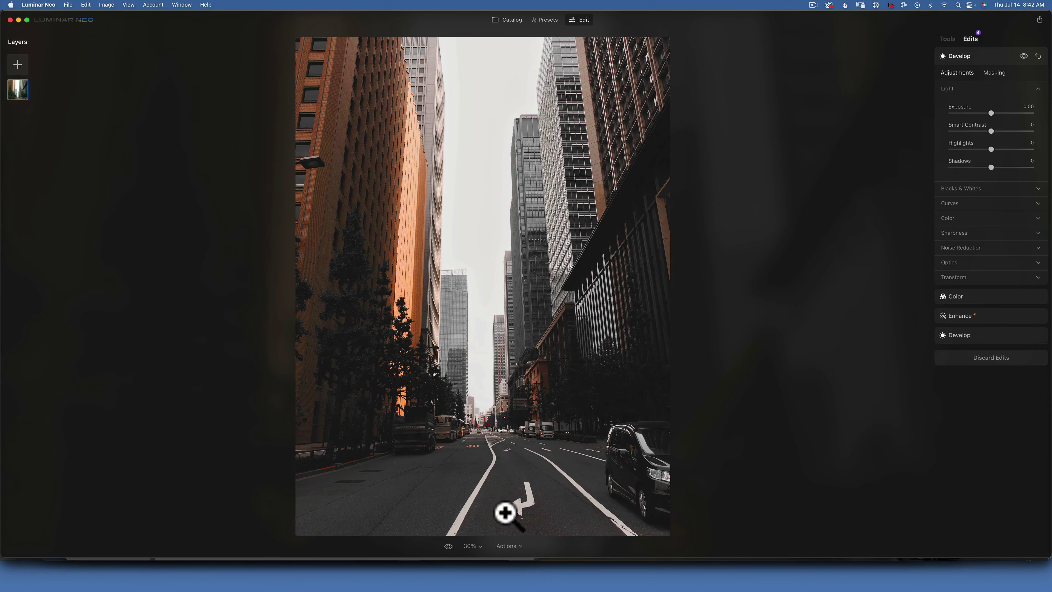
click(513, 546)
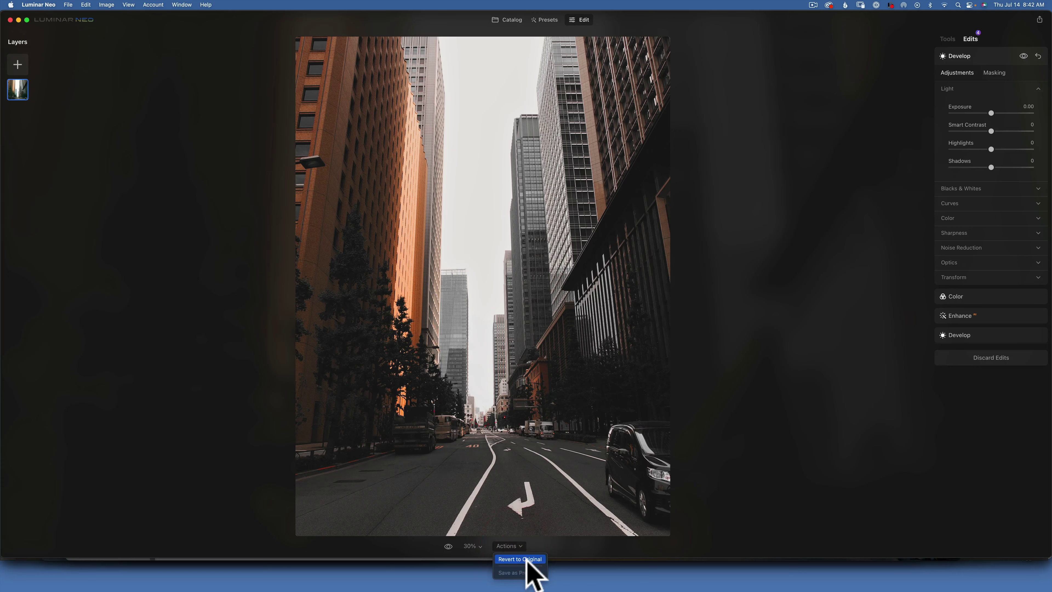
click(523, 559)
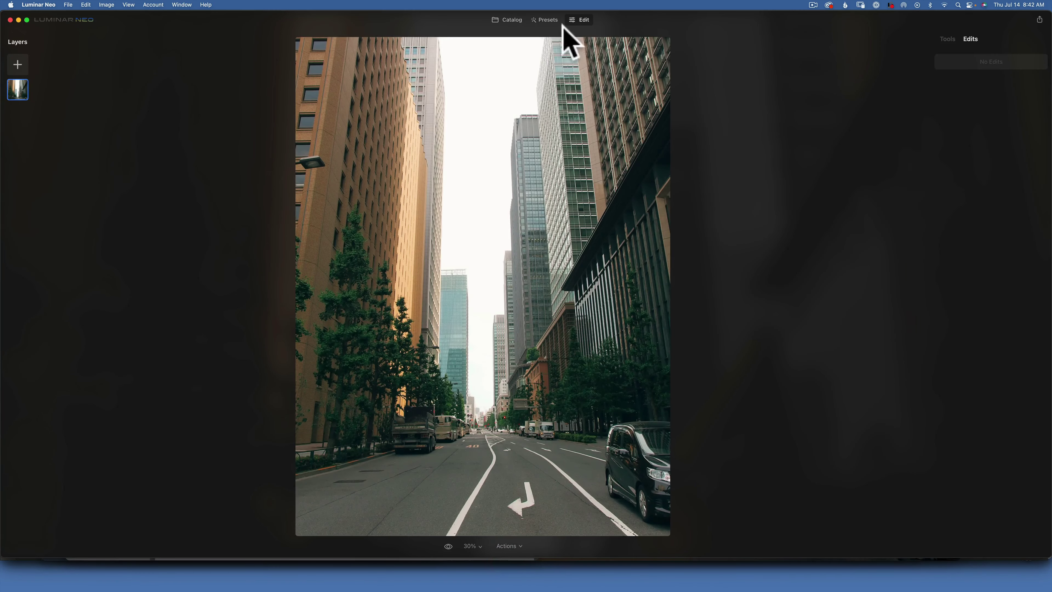
- Develop the photo with Smart Contrast 11, Highlights -49, Shadows 51 and Blacks -76
click(947, 38)
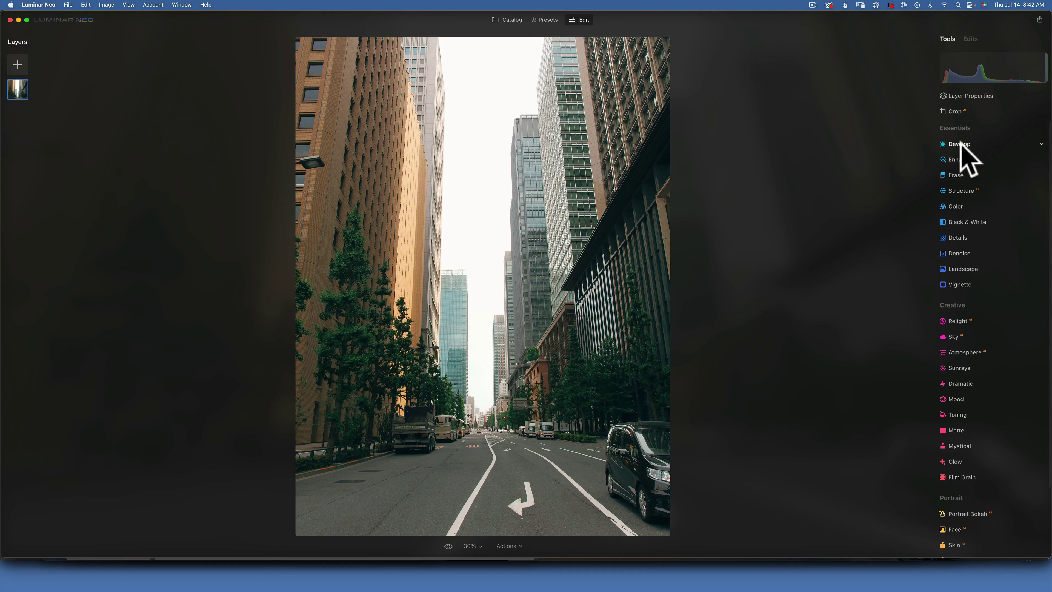
click(959, 144)
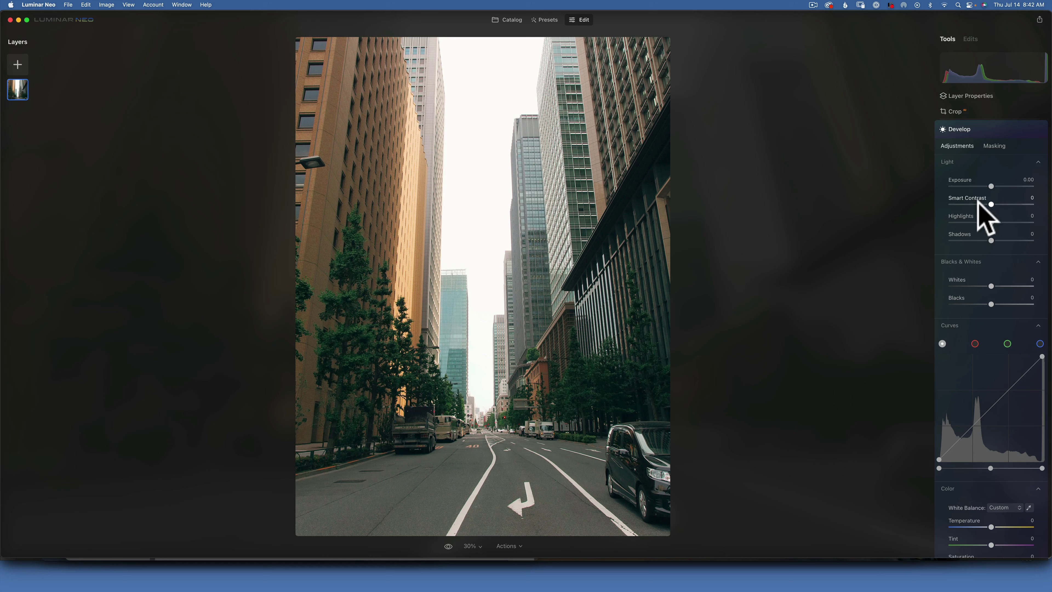
drag(992, 204, 994, 204)
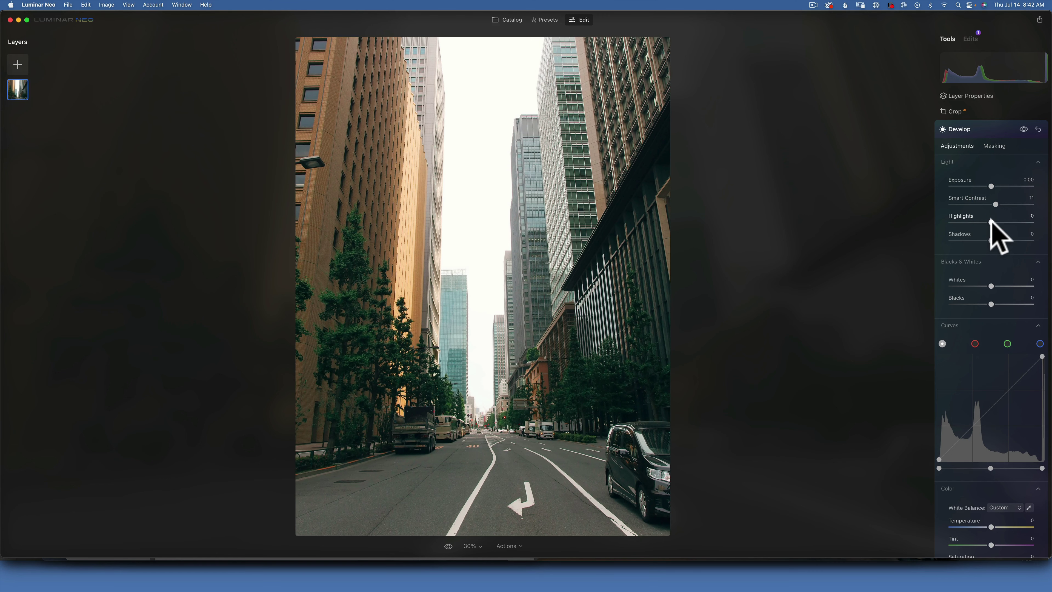
drag(991, 220, 968, 220)
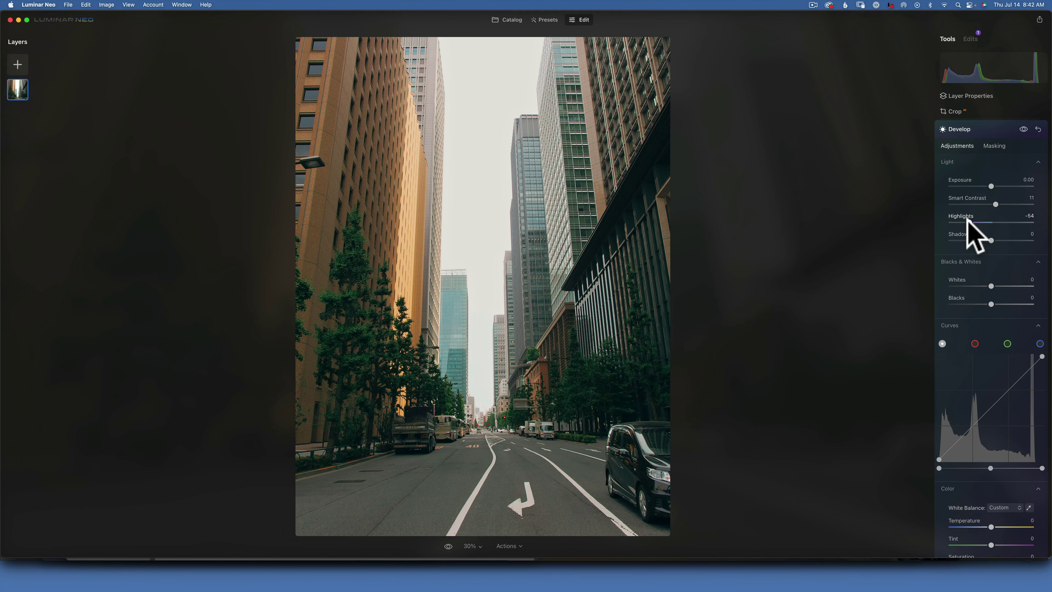
drag(967, 218, 1013, 241)
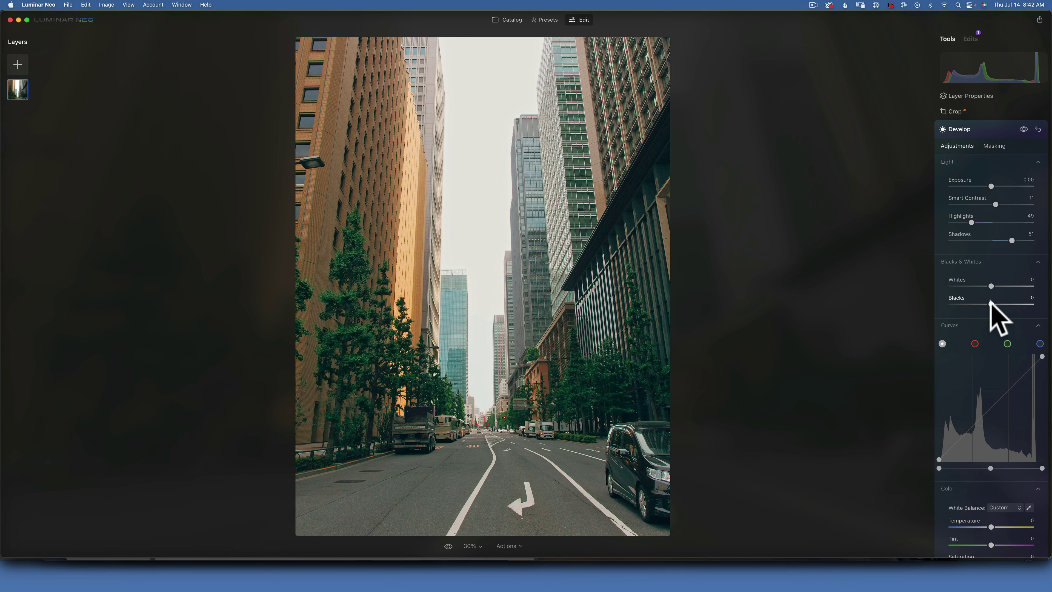
drag(990, 303, 957, 299)
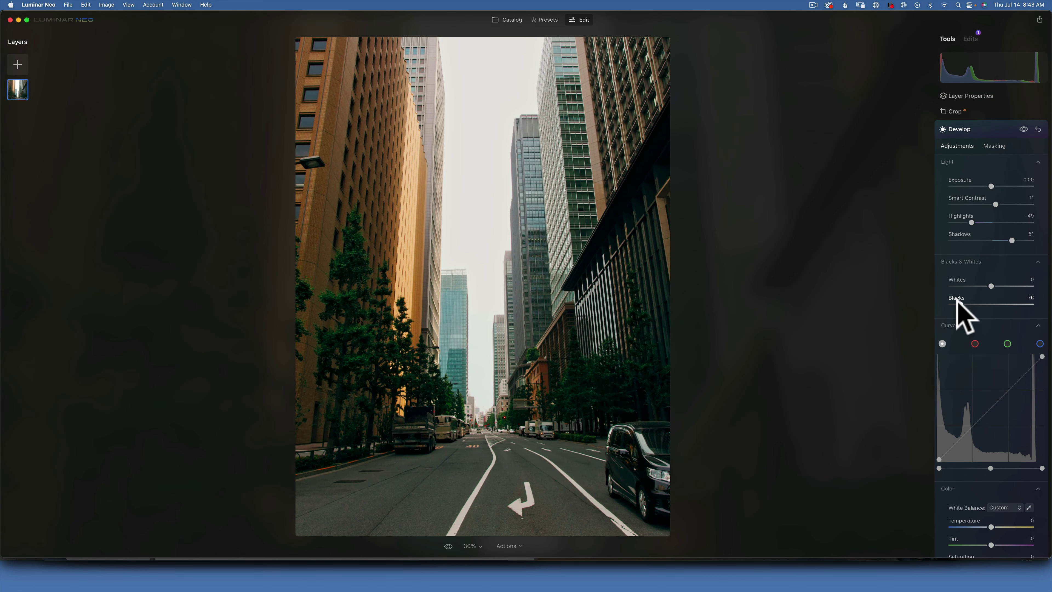
click(957, 299)
click(968, 129)
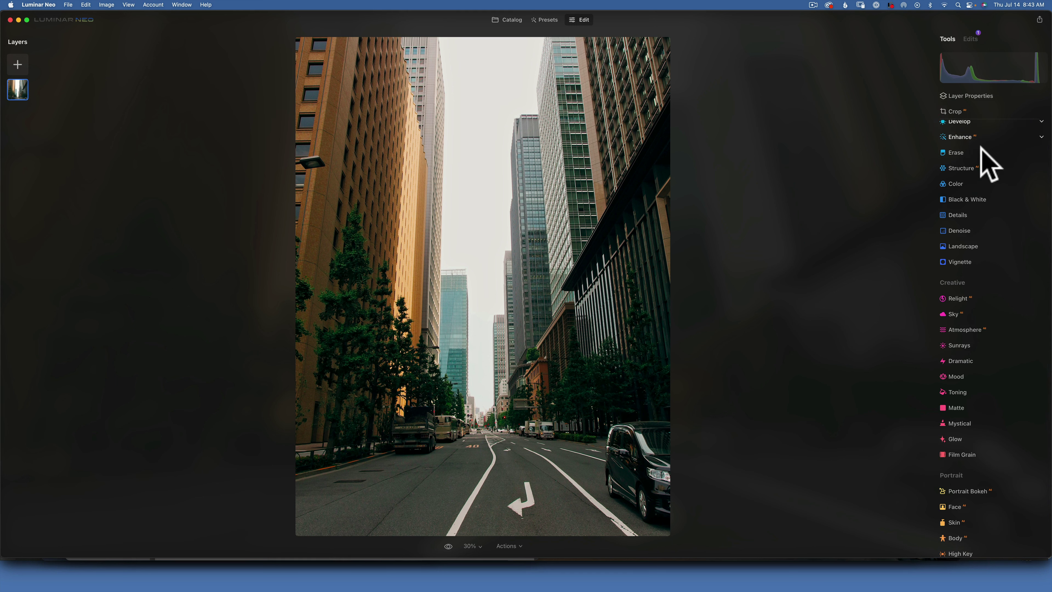
- Apply the Enhance tool to the photo with a slight Accent of about 5
click(962, 135)
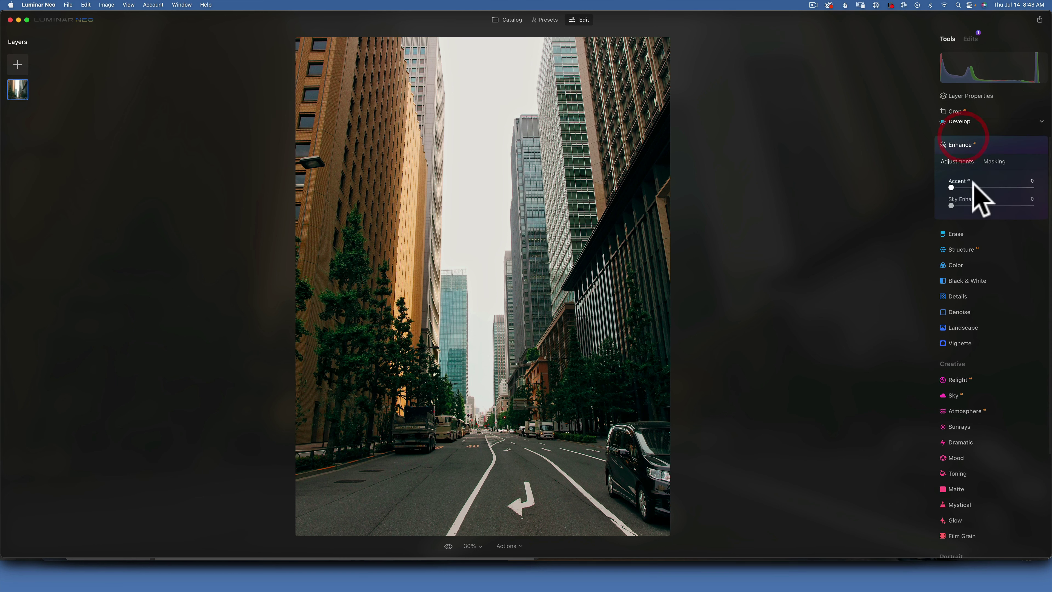
drag(951, 187, 957, 185)
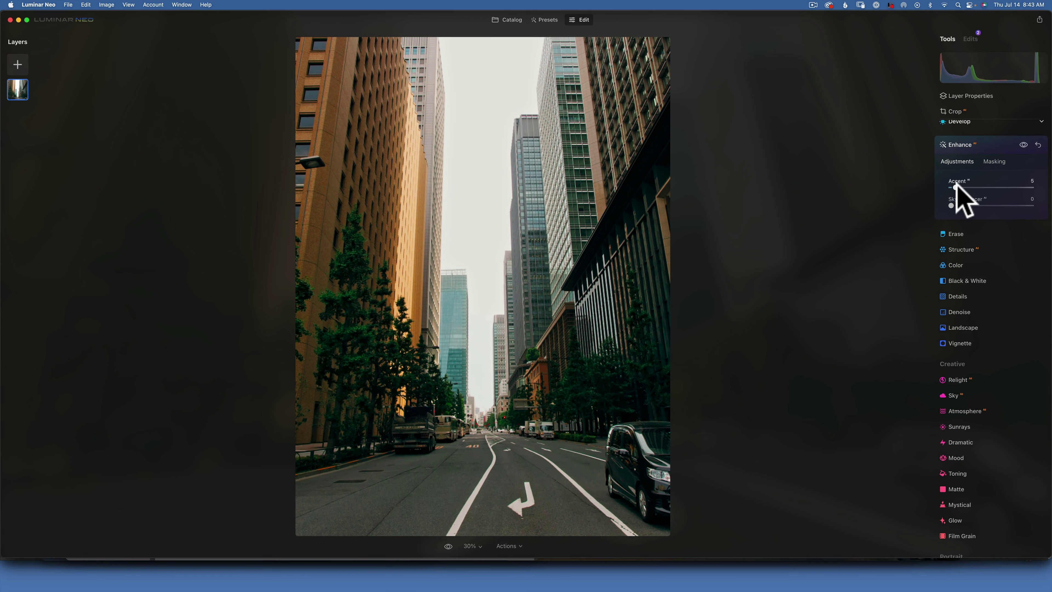
click(961, 144)
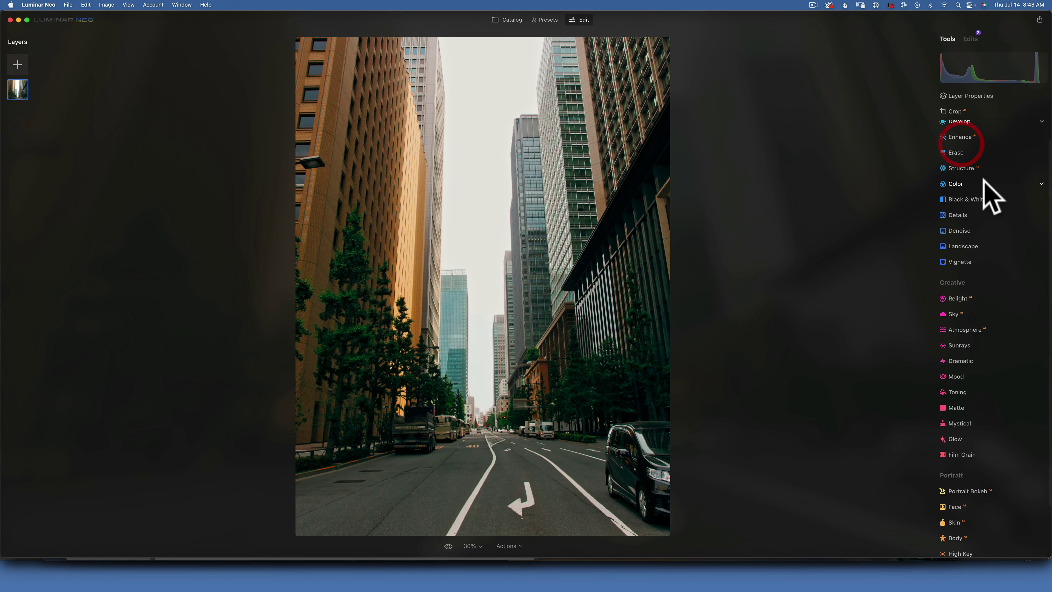
- Apply the Structure tool to the photo with an Amount of 9
click(962, 167)
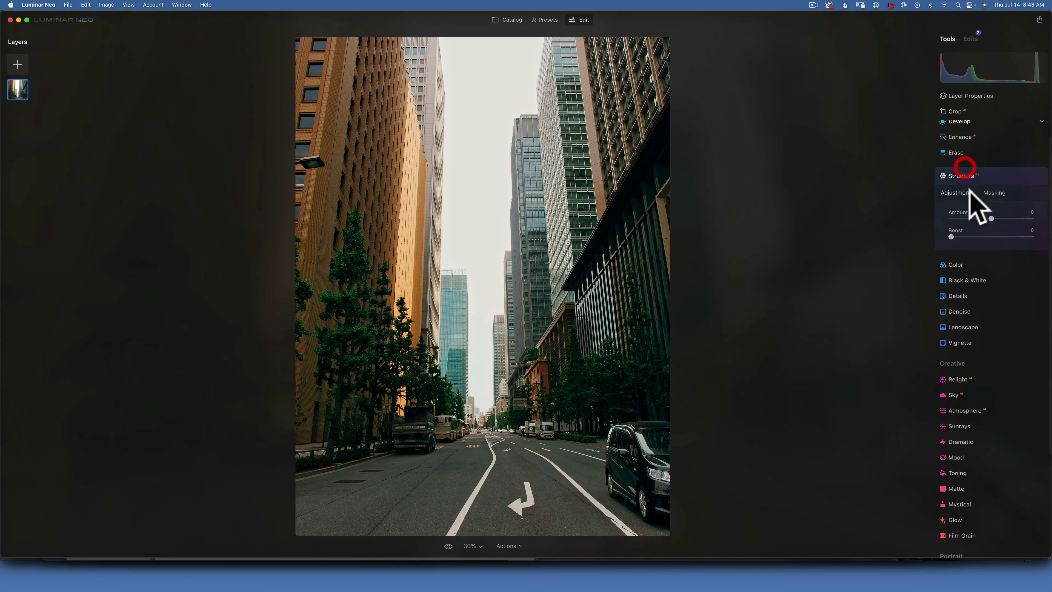
click(995, 216)
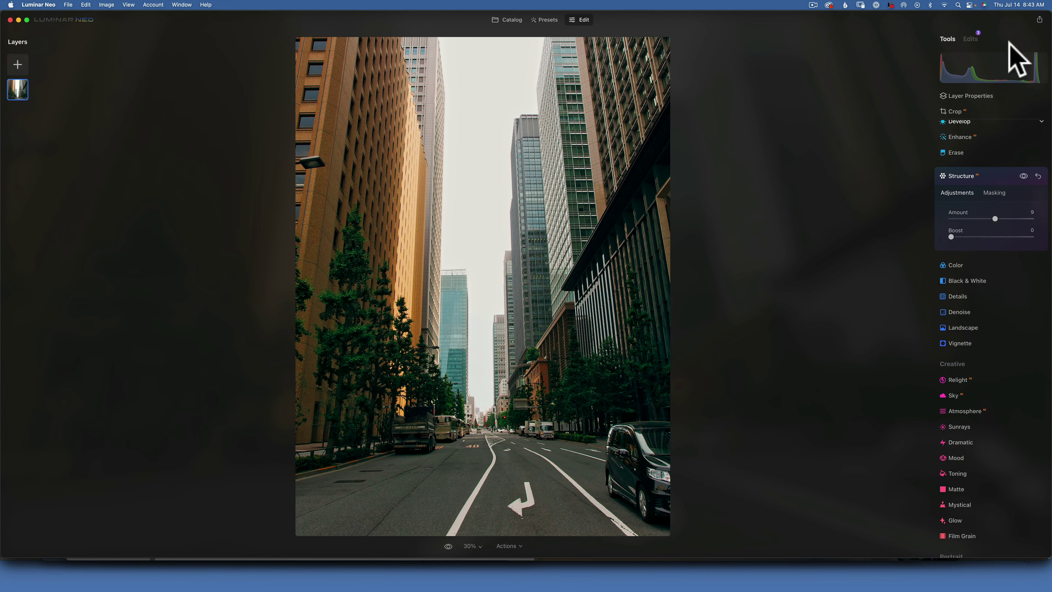
click(961, 173)
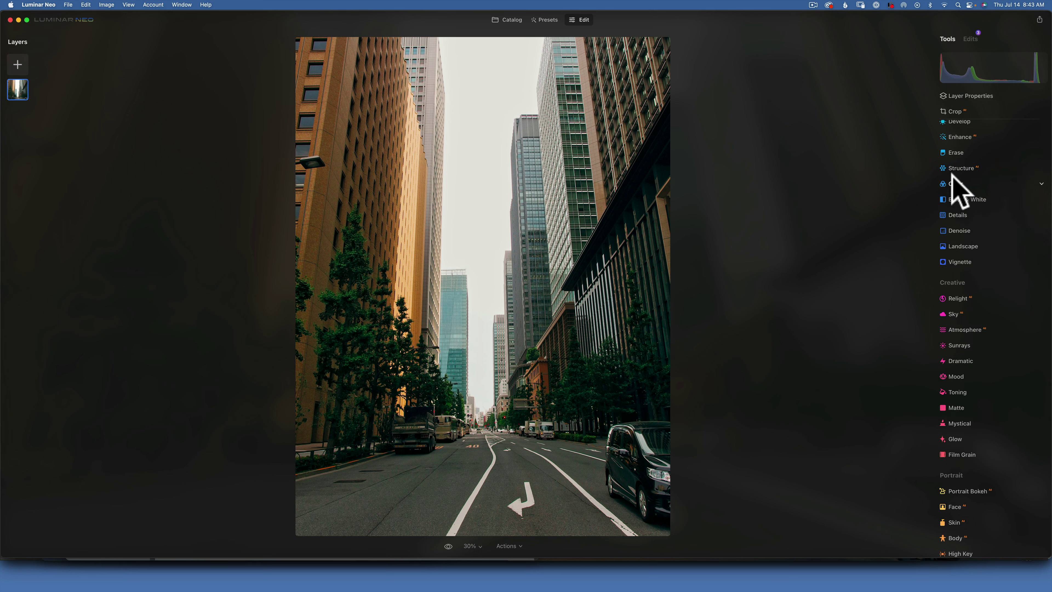
- In the Color tool, set Vibrance to -61 and the HSL hue of red to -41 and orange to -5
click(954, 184)
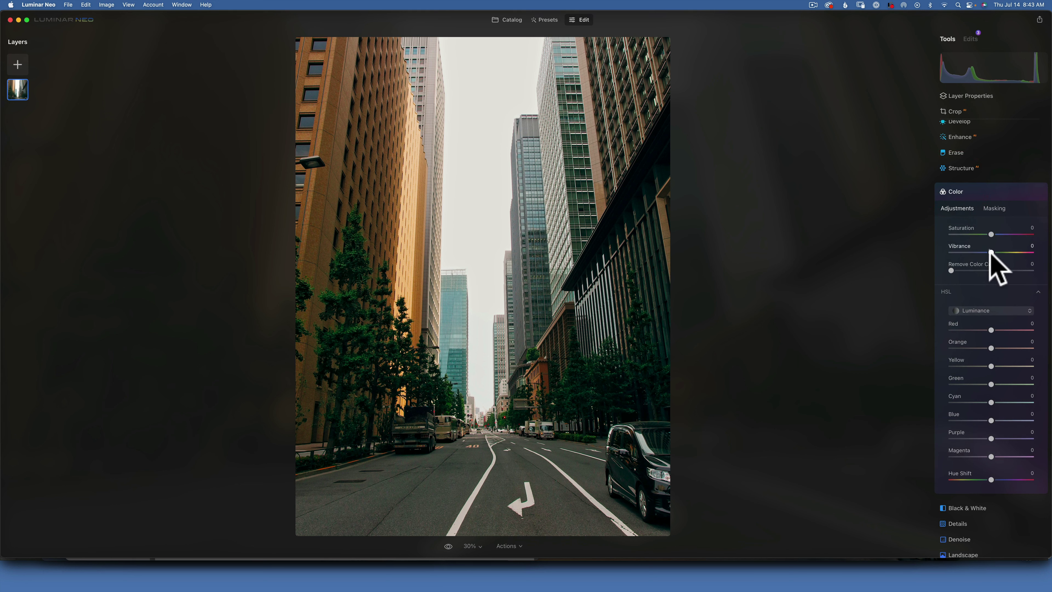
drag(990, 251, 965, 251)
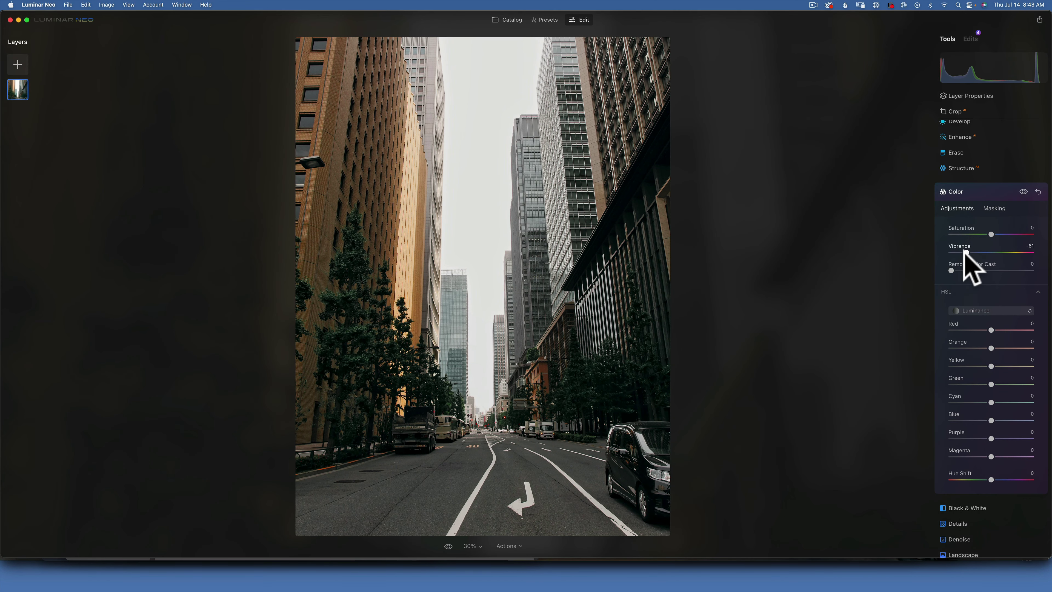
click(970, 308)
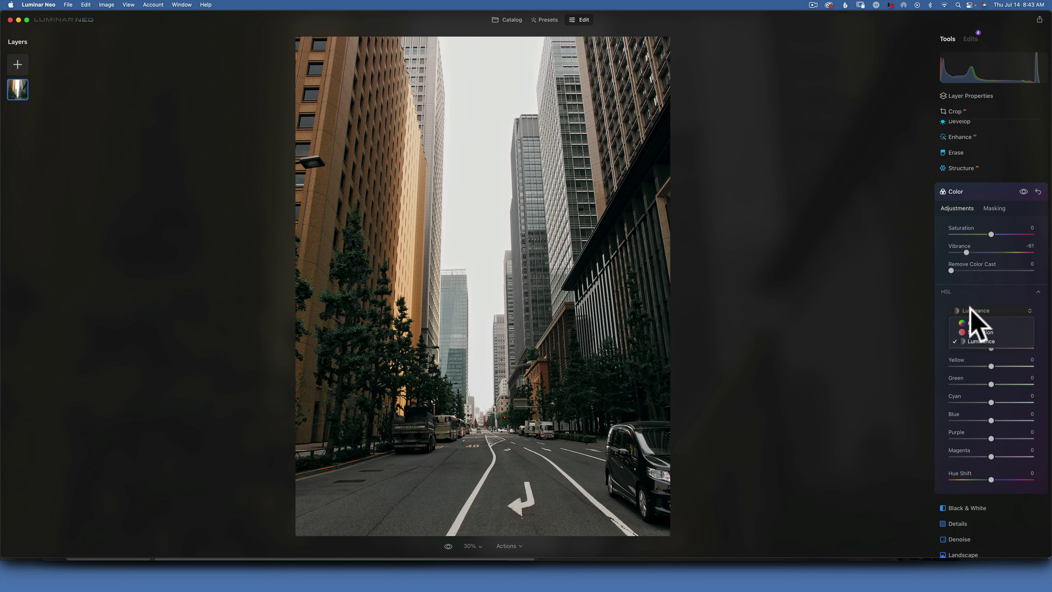
click(971, 320)
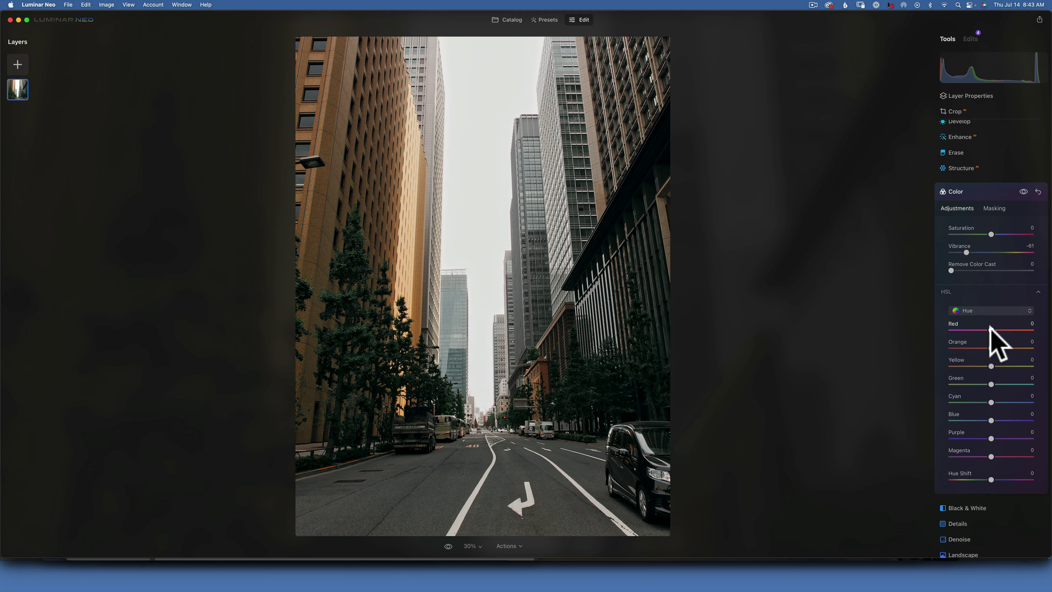
drag(989, 327, 972, 327)
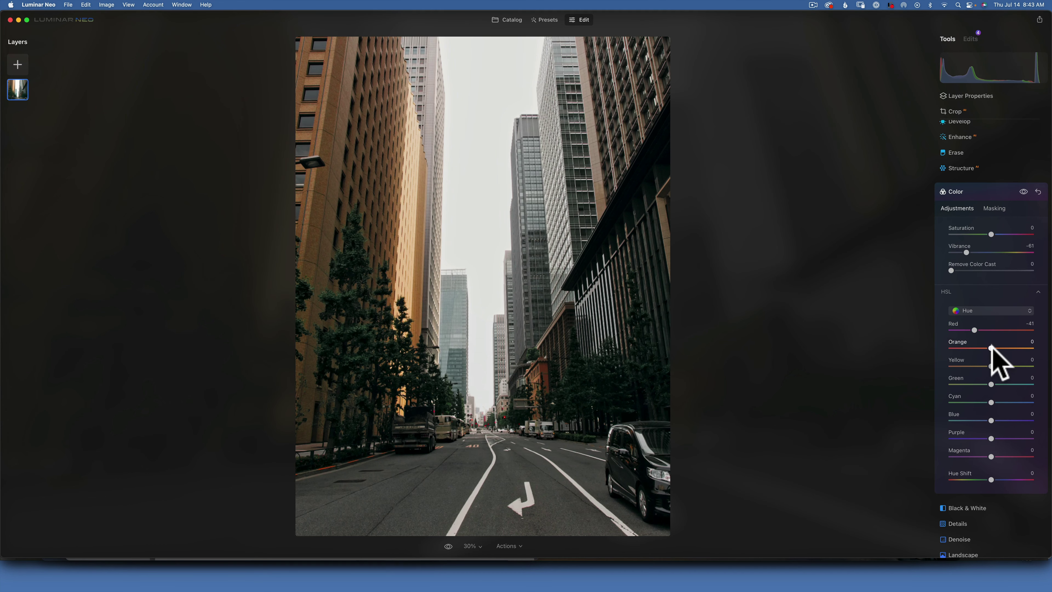
drag(991, 347, 989, 345)
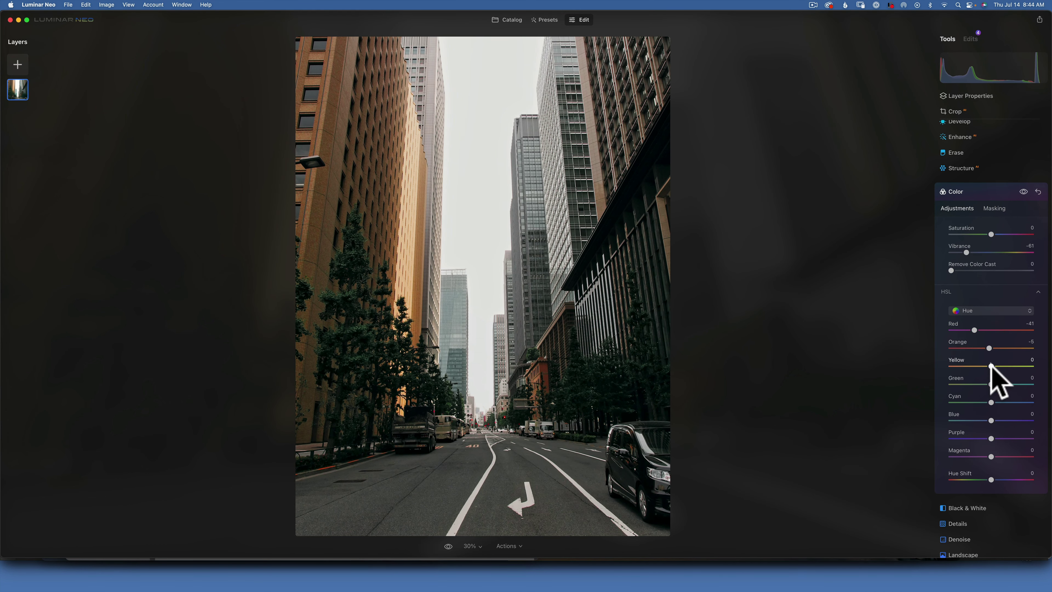
- Set the HSL hue of yellow to -72, green to -100, cyan to 100 and blue to 100
drag(991, 364, 960, 364)
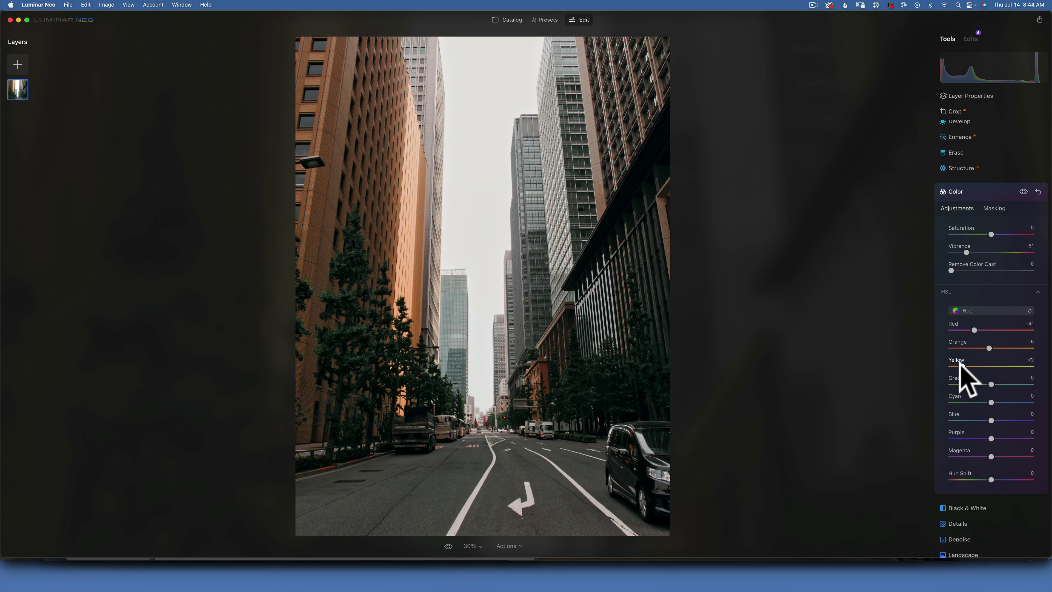
click(960, 364)
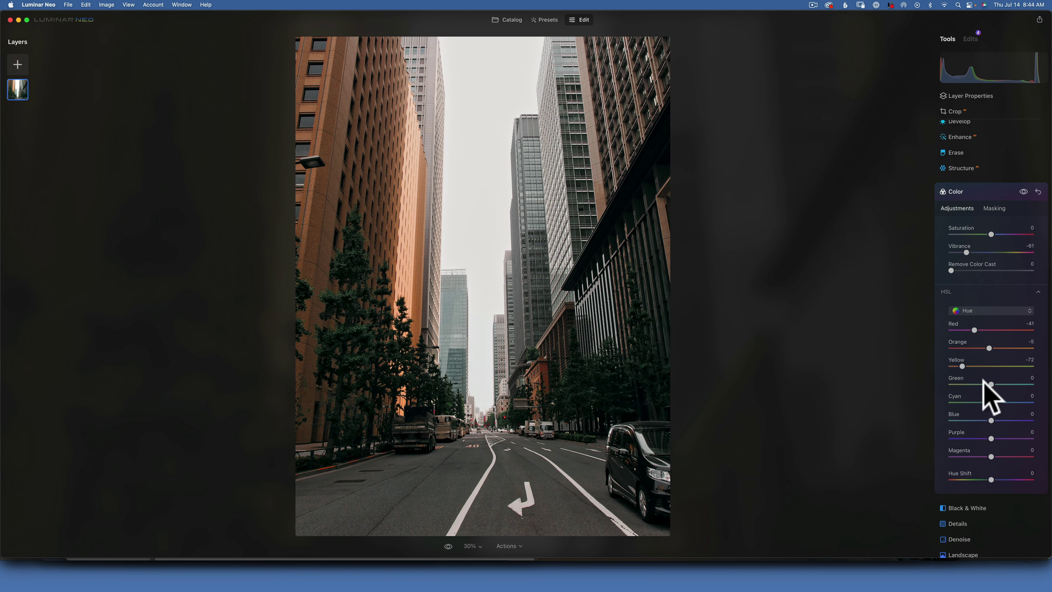
drag(990, 384, 869, 381)
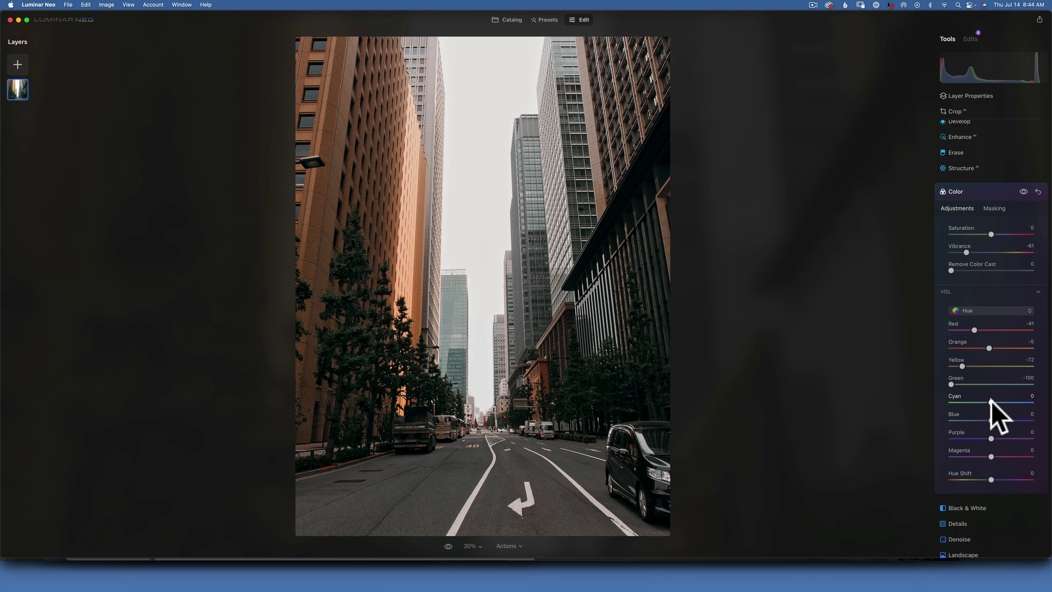
drag(990, 401, 1051, 406)
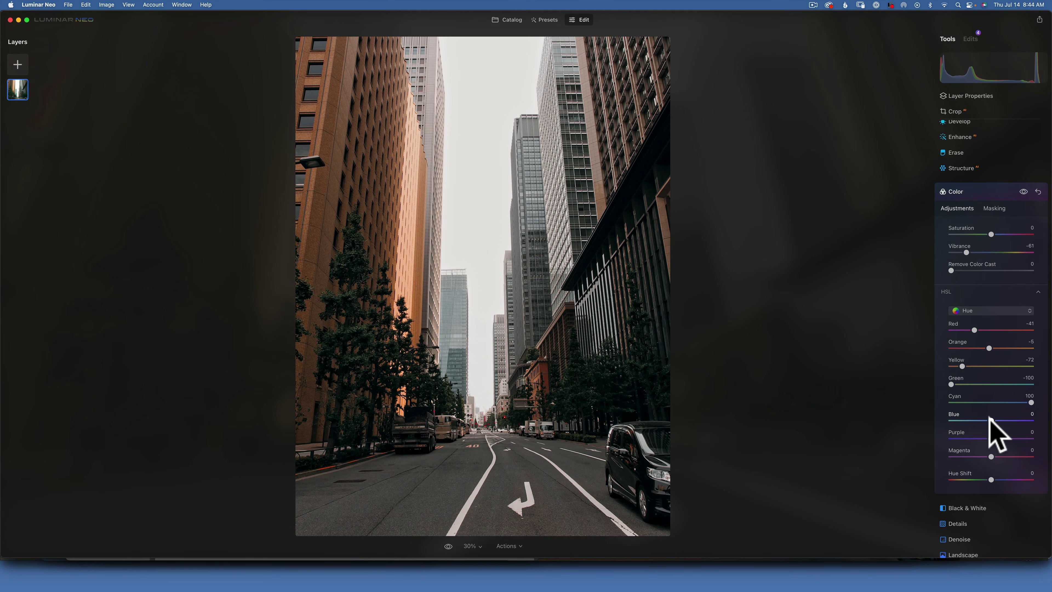
drag(989, 416, 1051, 420)
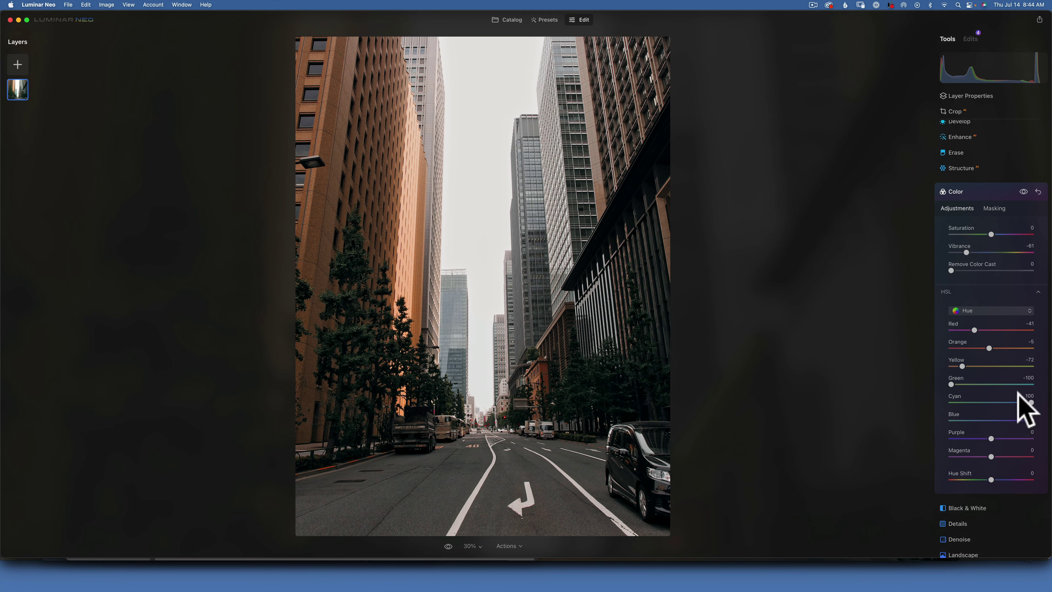
- Set the HSL saturation of orange to 25, blue to -82, and green, cyan, purple and magenta to -100
click(985, 311)
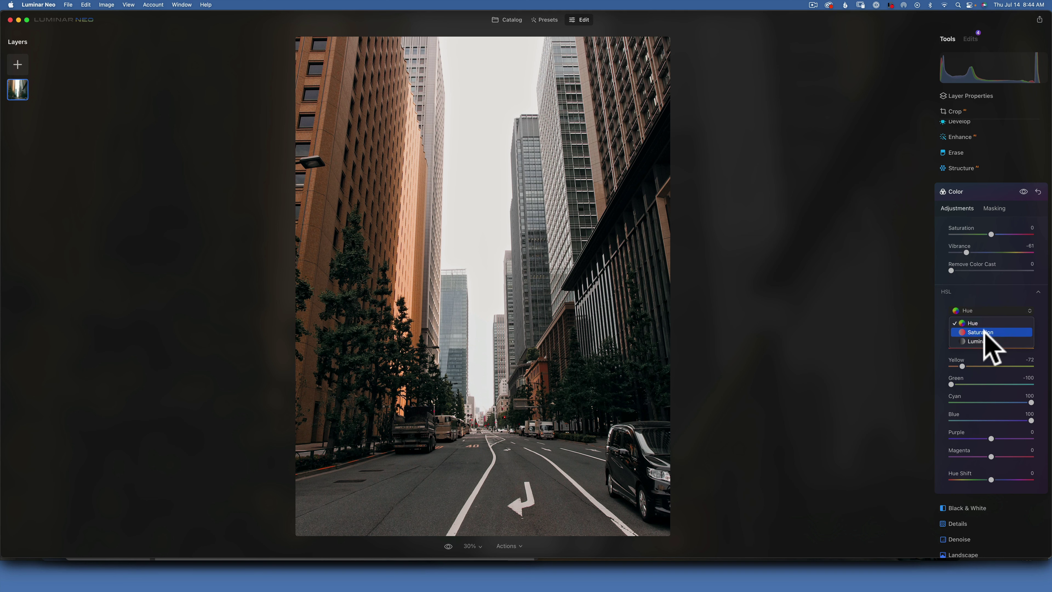
click(985, 332)
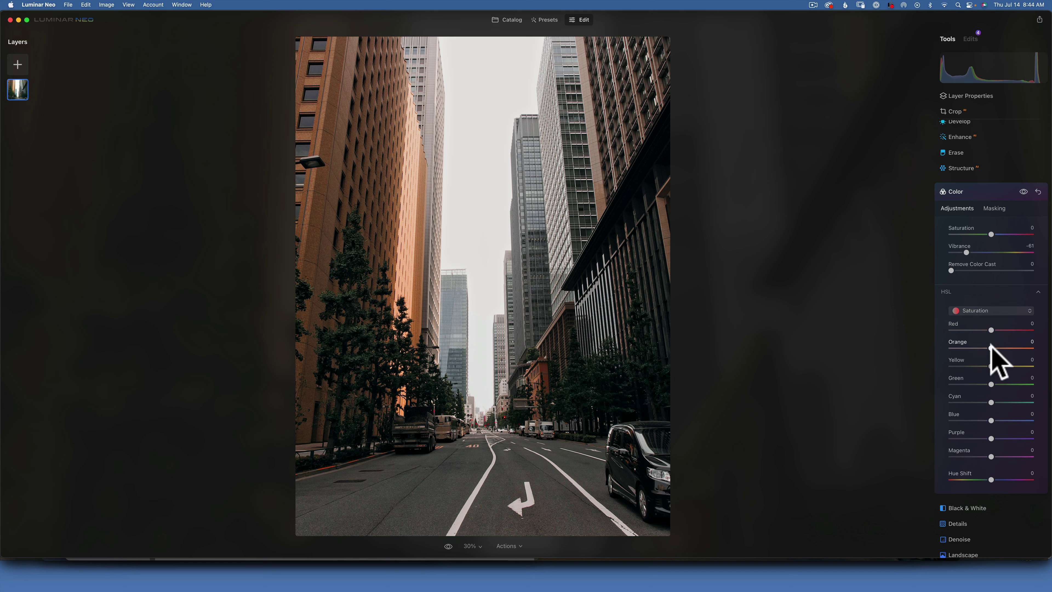
drag(991, 347, 1002, 347)
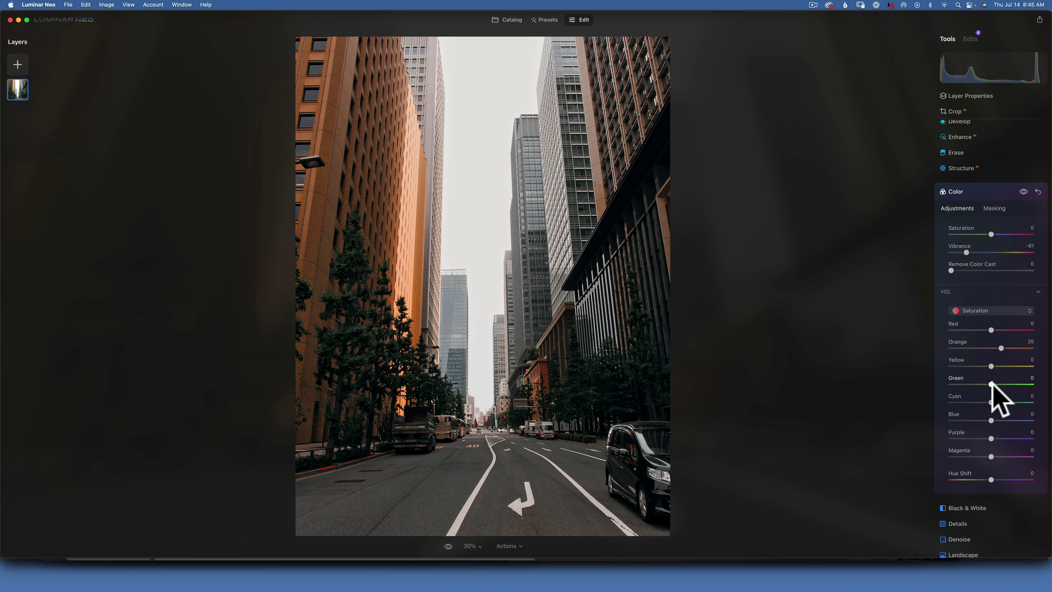
drag(991, 384, 874, 373)
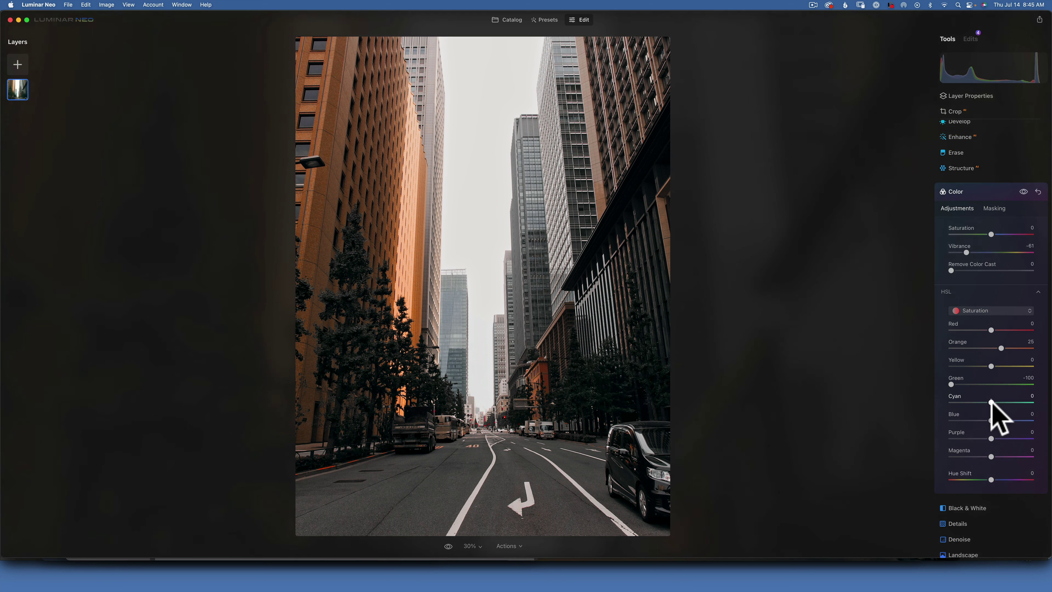
drag(991, 401, 867, 402)
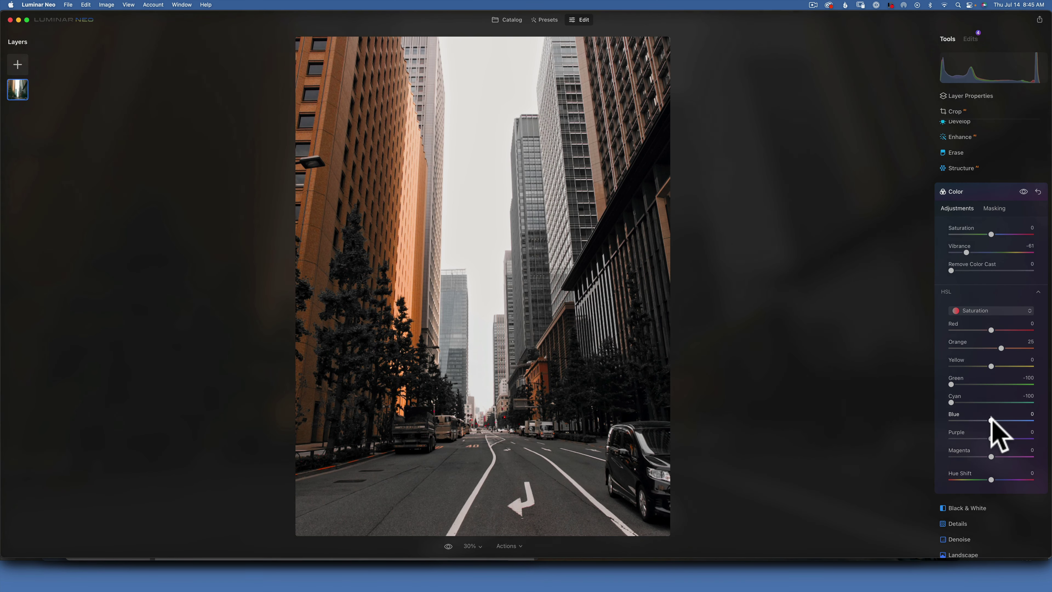
drag(990, 420, 958, 420)
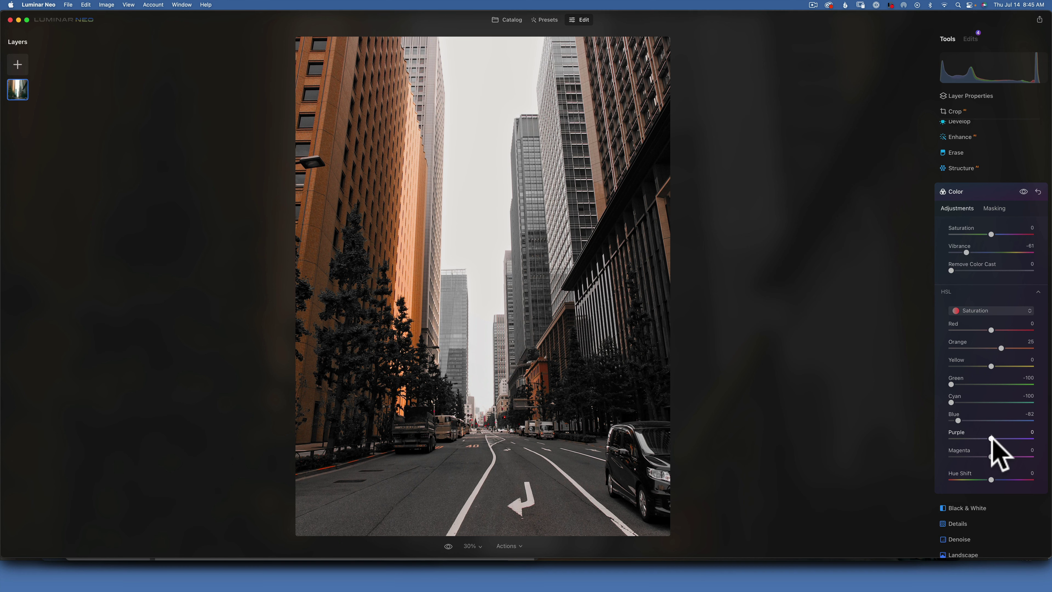
drag(990, 438, 851, 435)
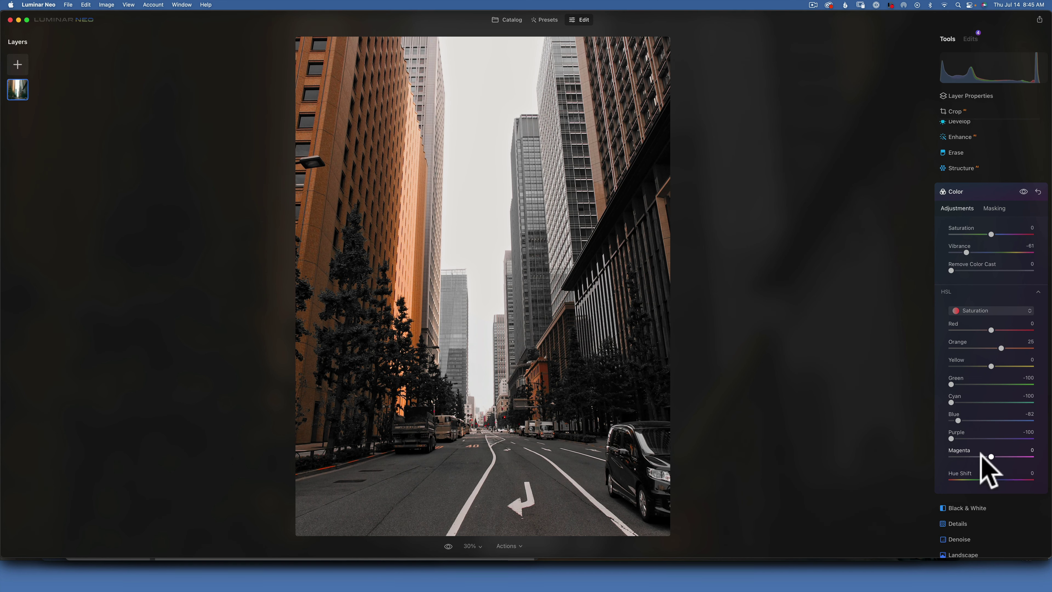
drag(991, 456, 848, 437)
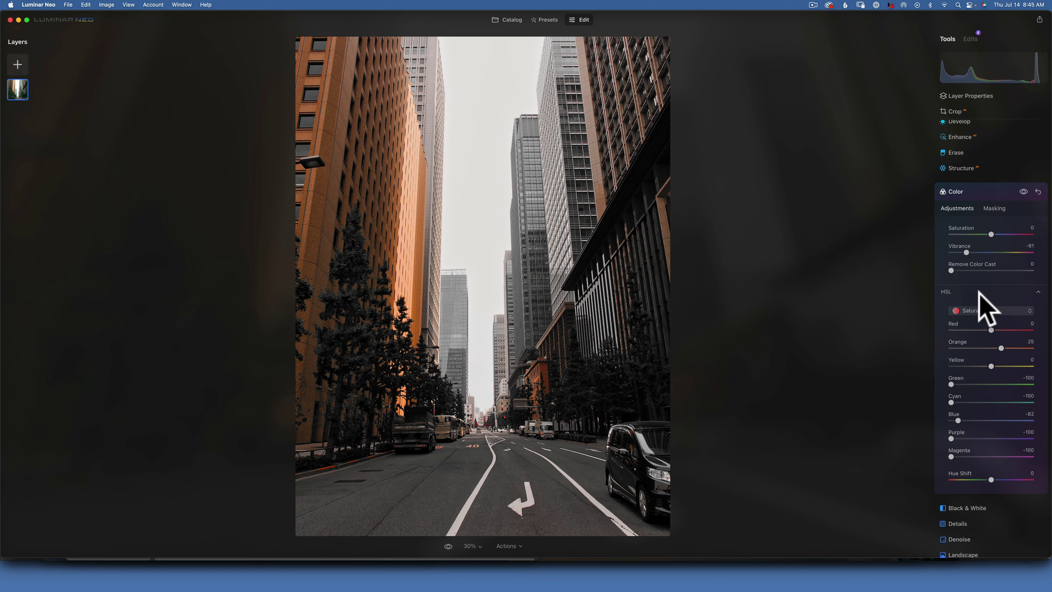
- Set the HSL luminance of red to -17 and close the Color tool
click(985, 310)
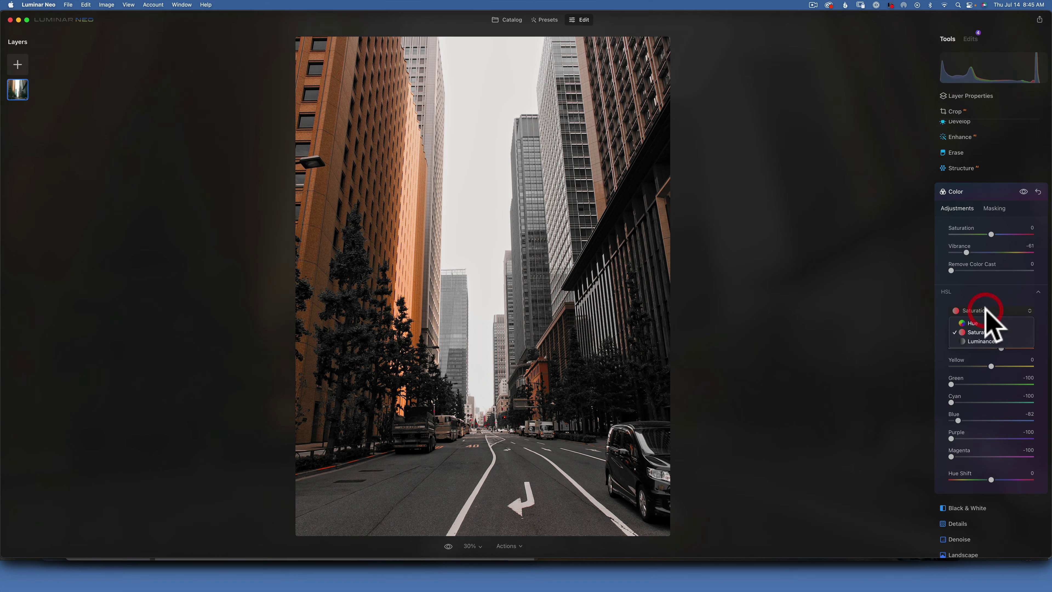
click(983, 342)
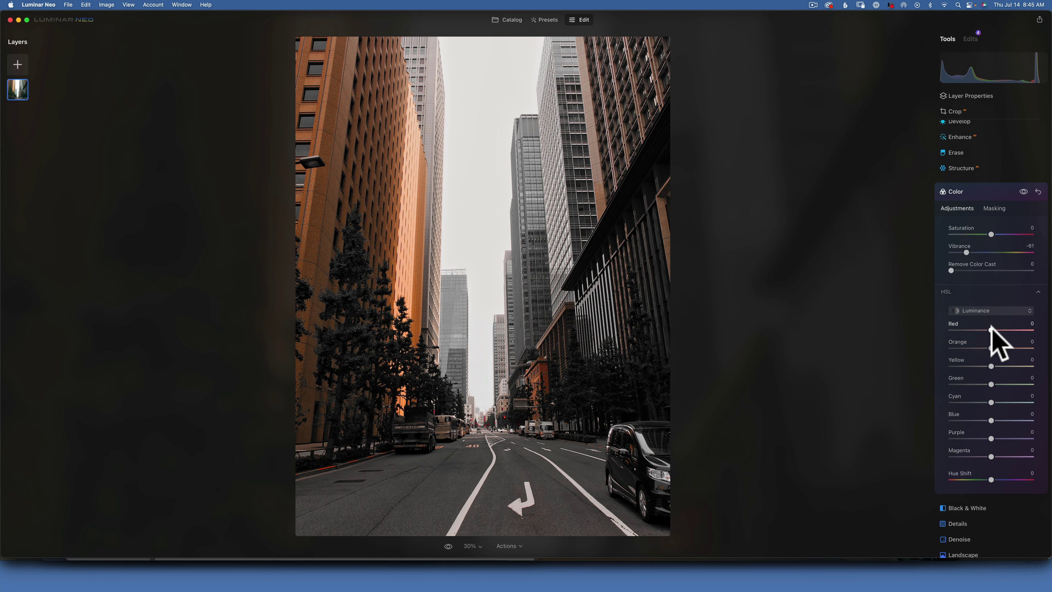
drag(990, 327, 984, 325)
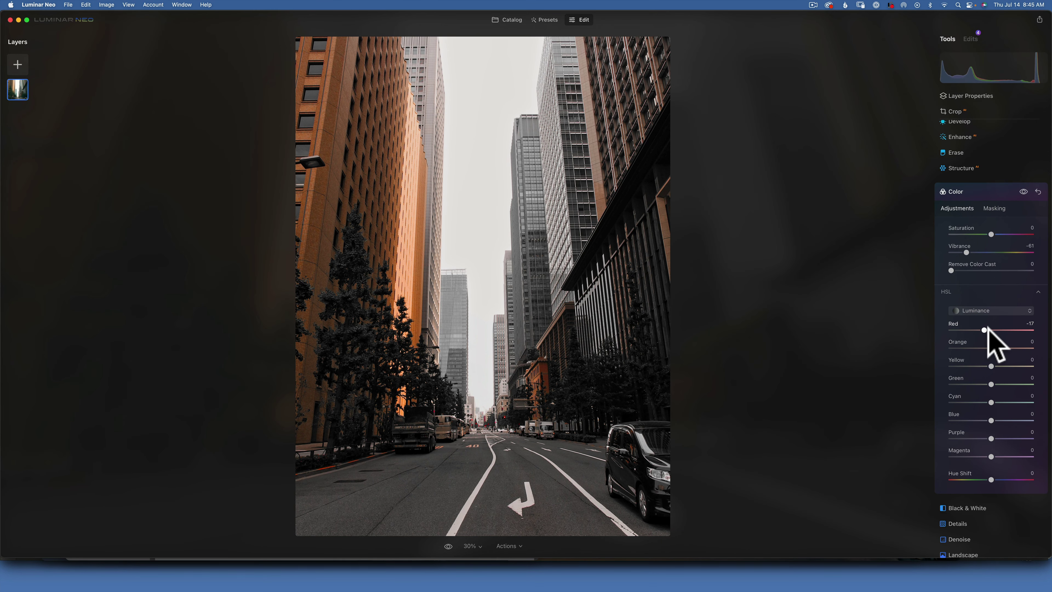
click(977, 192)
- In the Develop tool's tone curve, anchor the highlights and midtones with points and pull a third point down to darken the shadows
scroll(970, 181, up, 2)
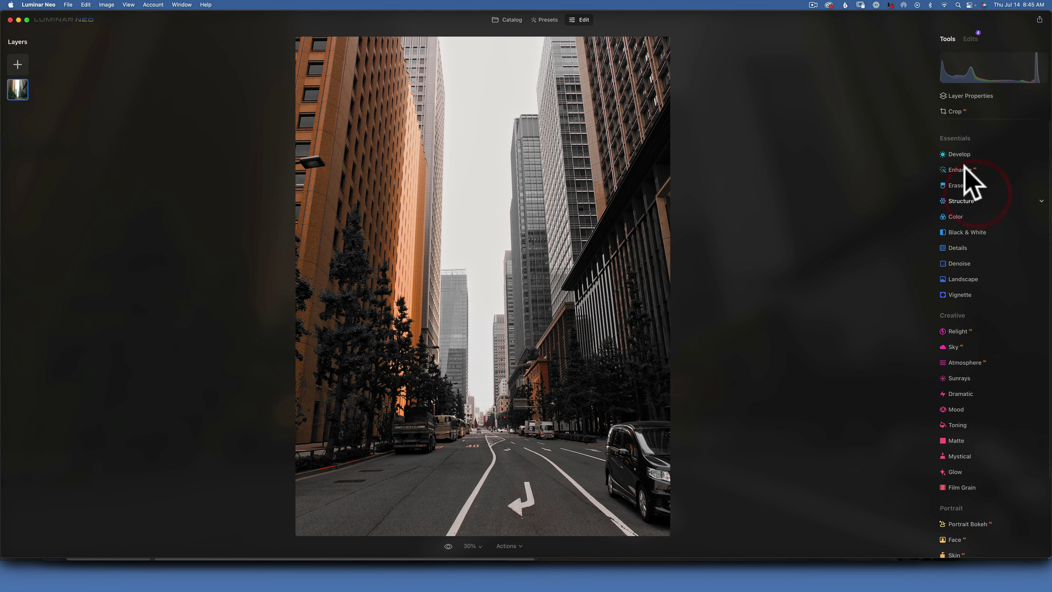
click(964, 145)
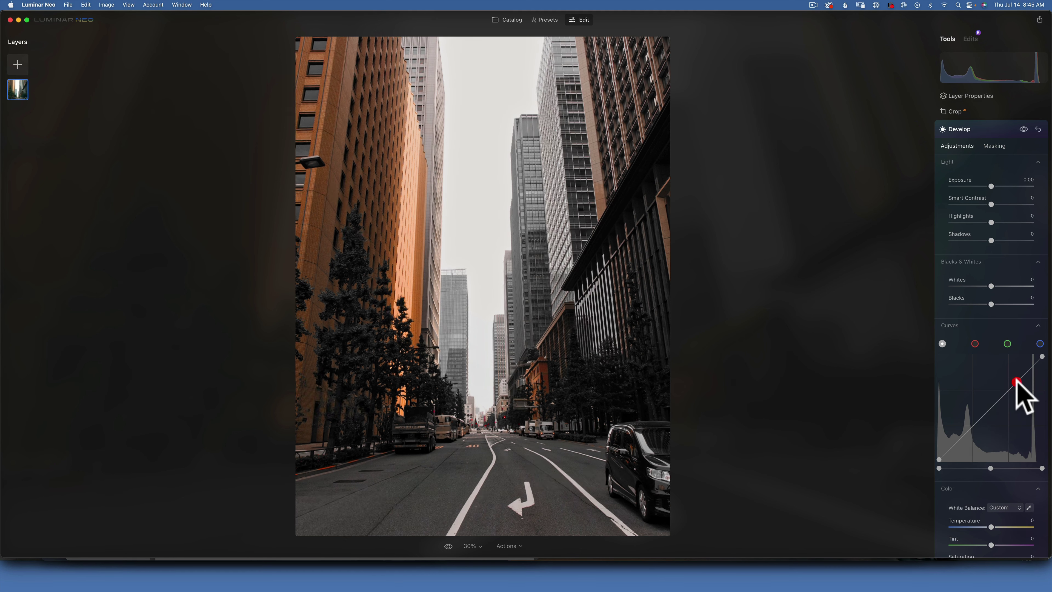
click(1016, 381)
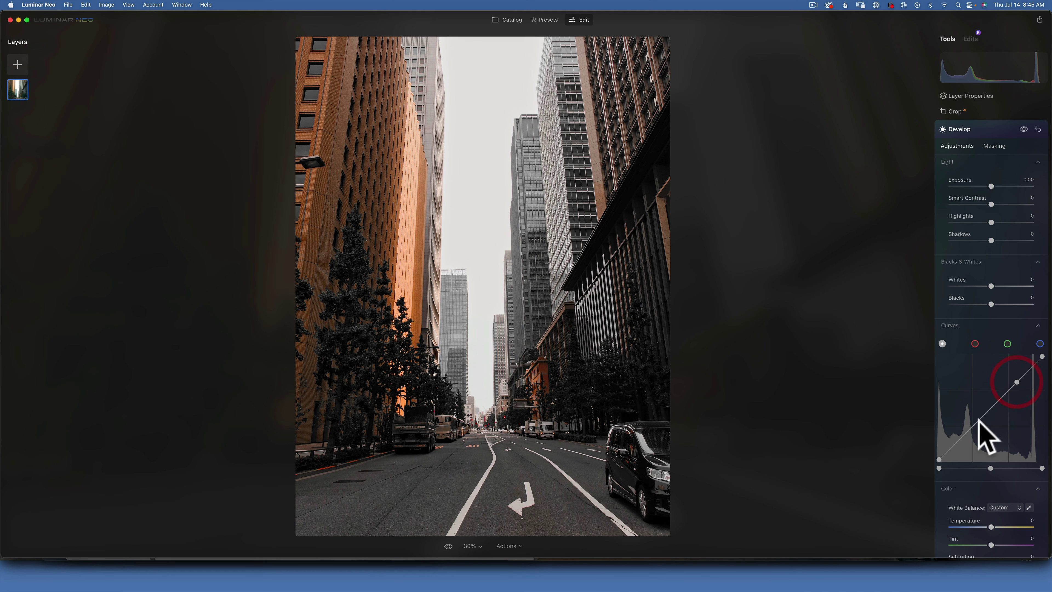
click(990, 409)
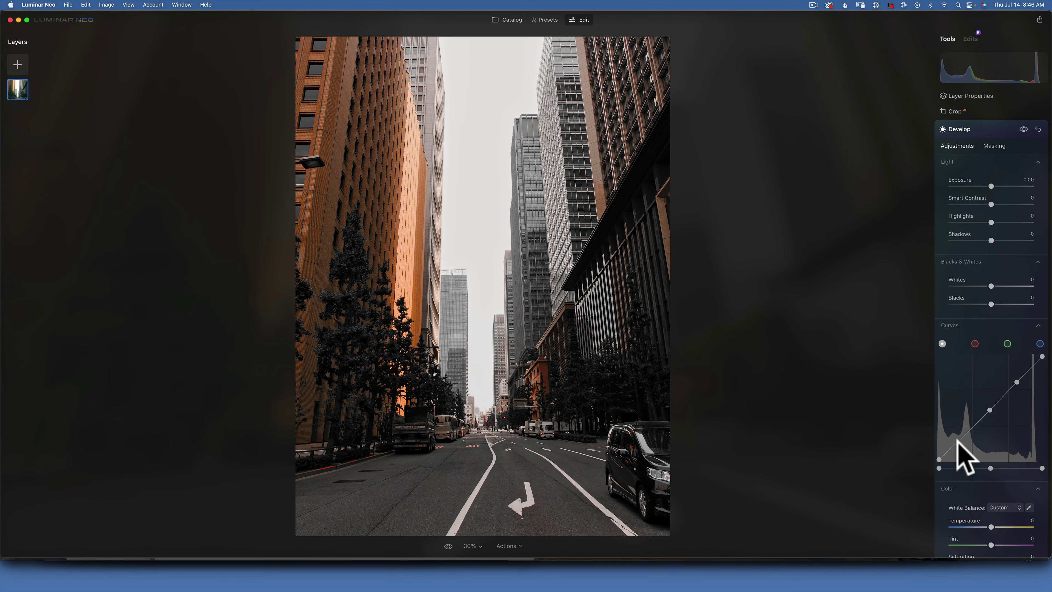
drag(957, 443, 960, 446)
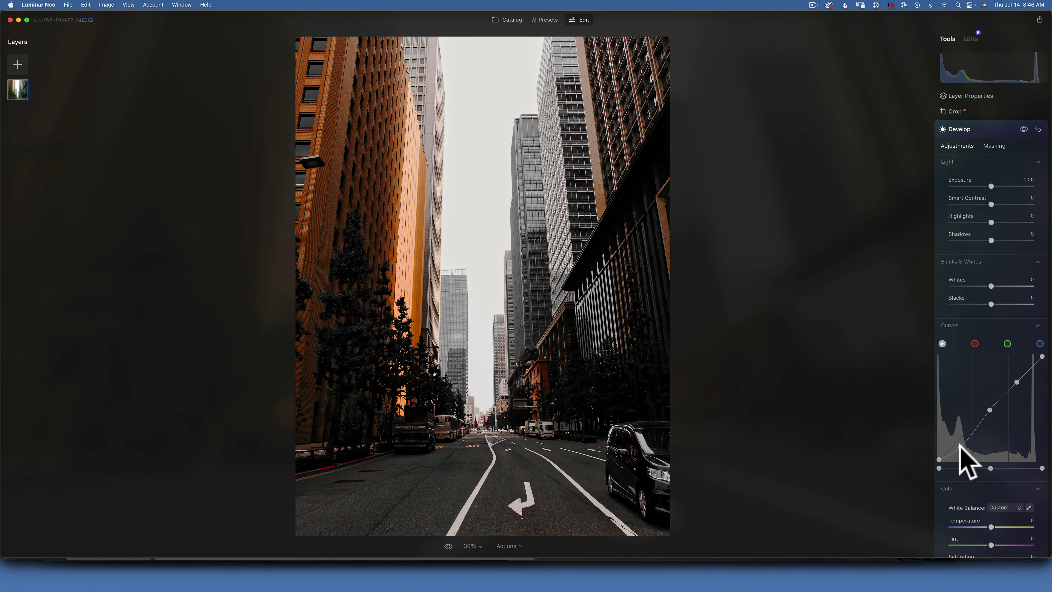
- Raise the tone curve's black point for faded blacks, remove the midtone point, and fine-tune the shadow point
drag(939, 460, 961, 442)
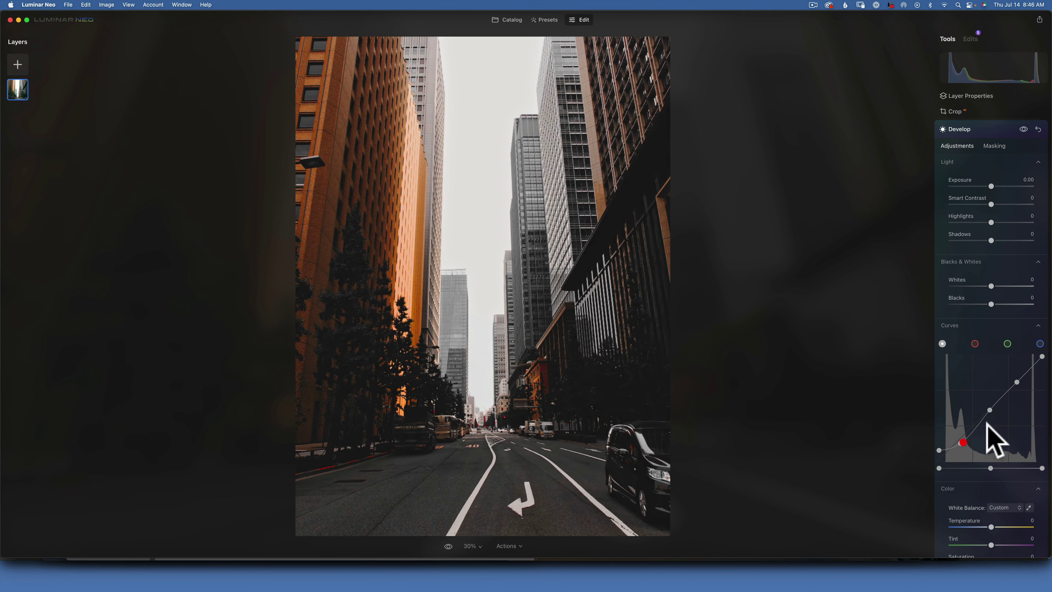
drag(991, 409, 1027, 404)
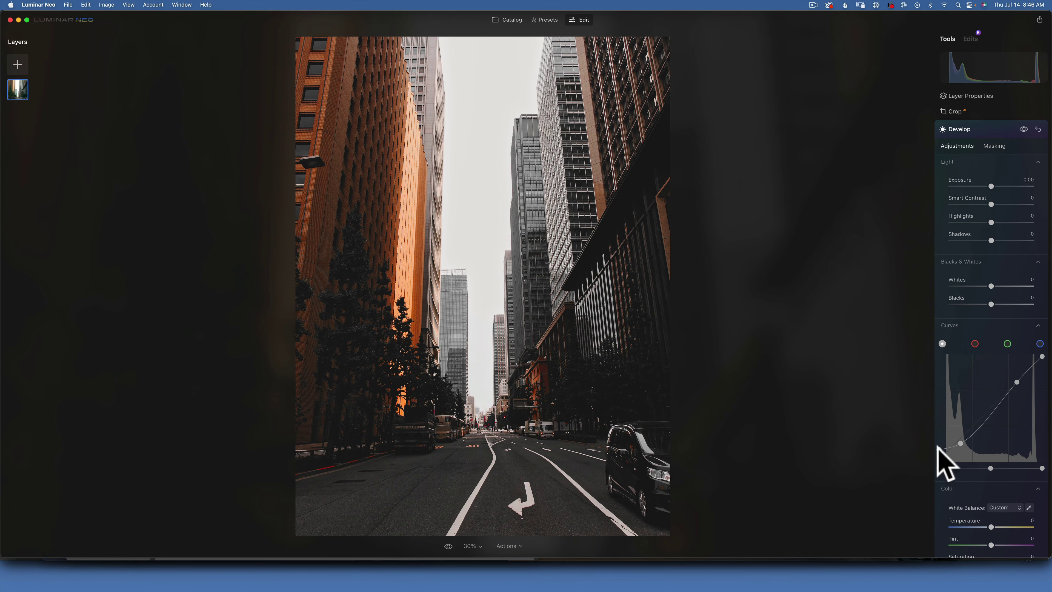
click(939, 449)
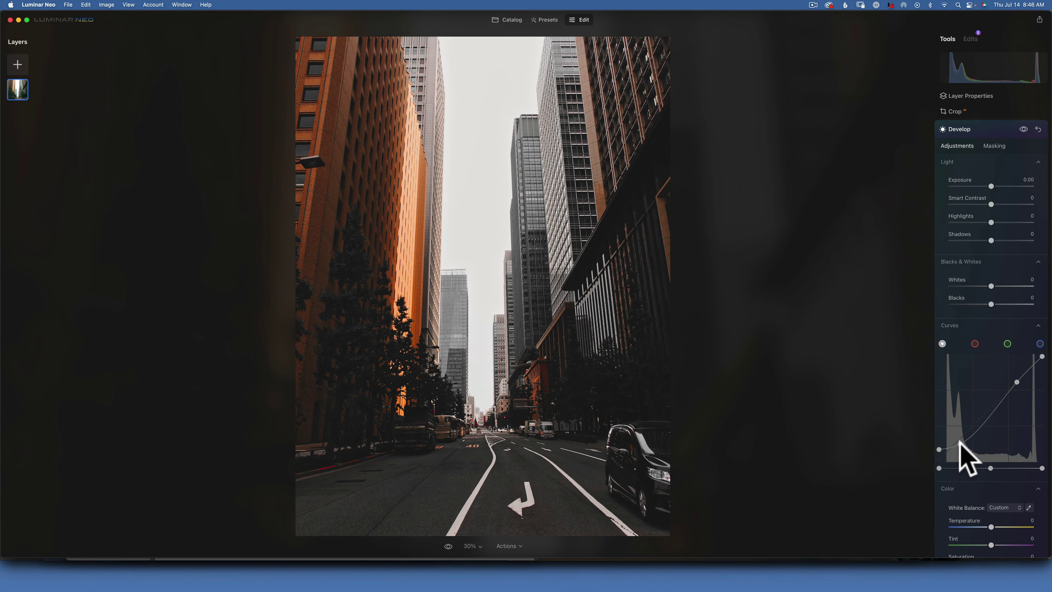
click(960, 444)
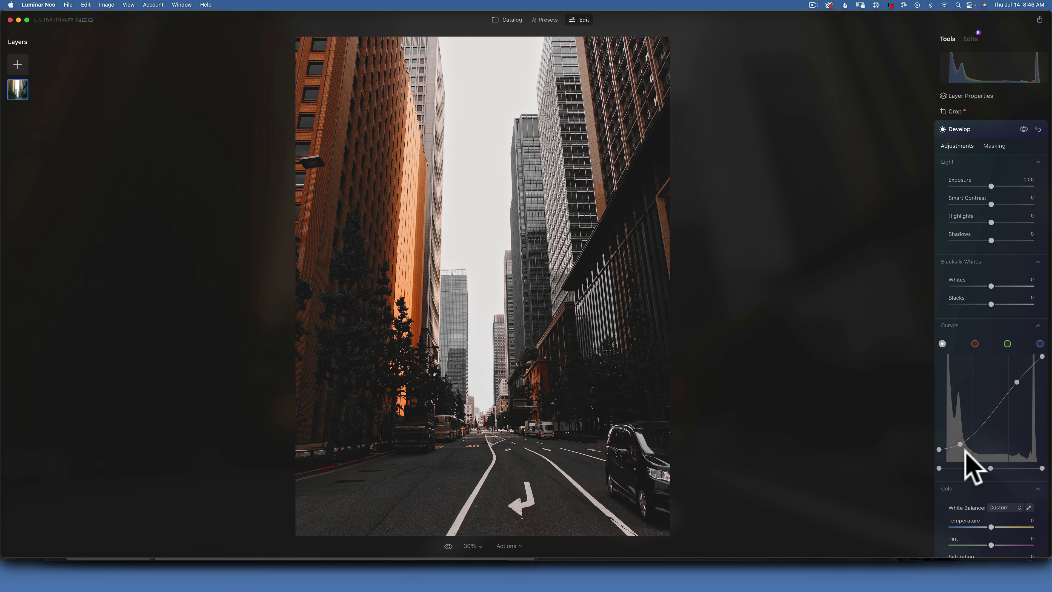
- Warm the white balance with Temperature 3 and Tint 1, and compare the edited photo with its original
scroll(971, 464, down, 3)
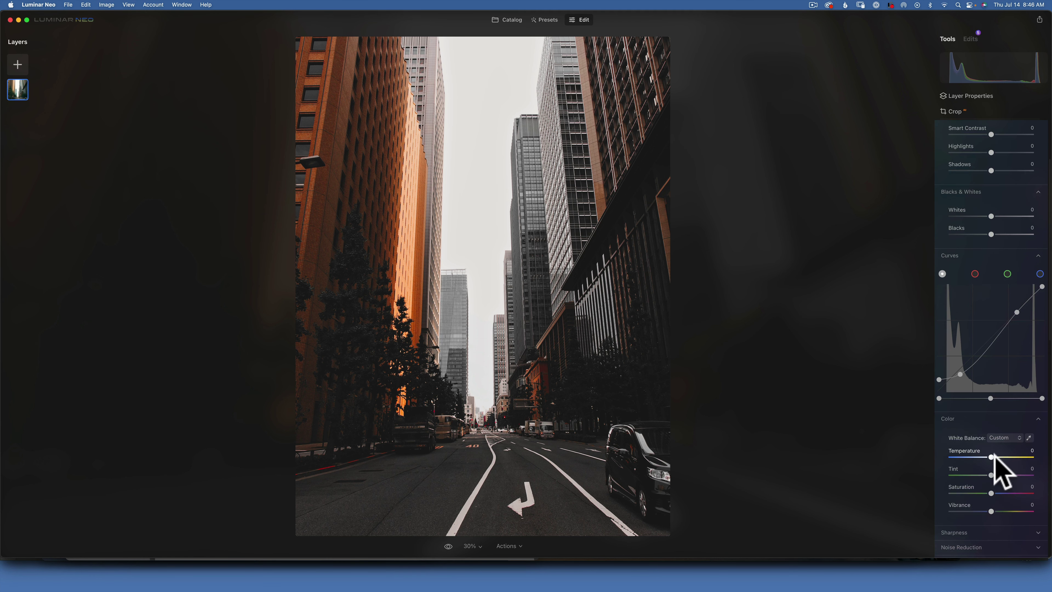
drag(992, 455, 994, 476)
click(993, 455)
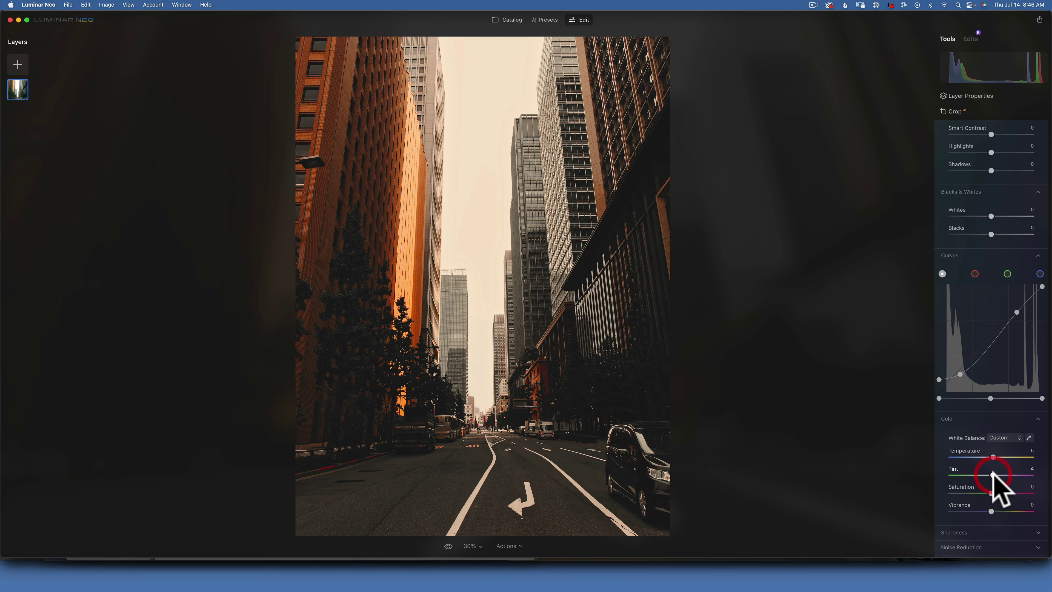
drag(993, 475, 992, 475)
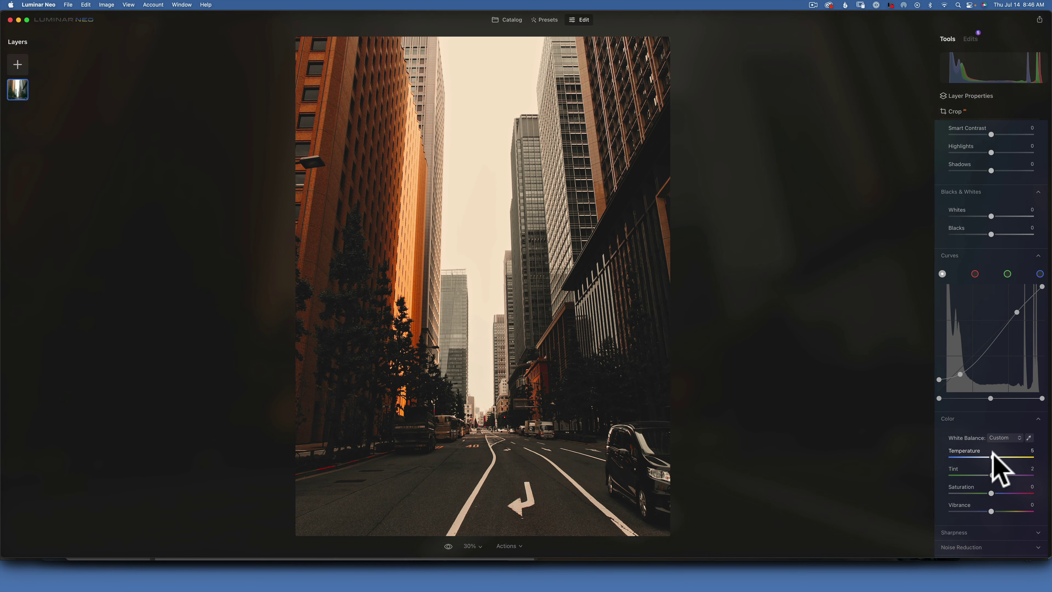
drag(993, 456, 992, 475)
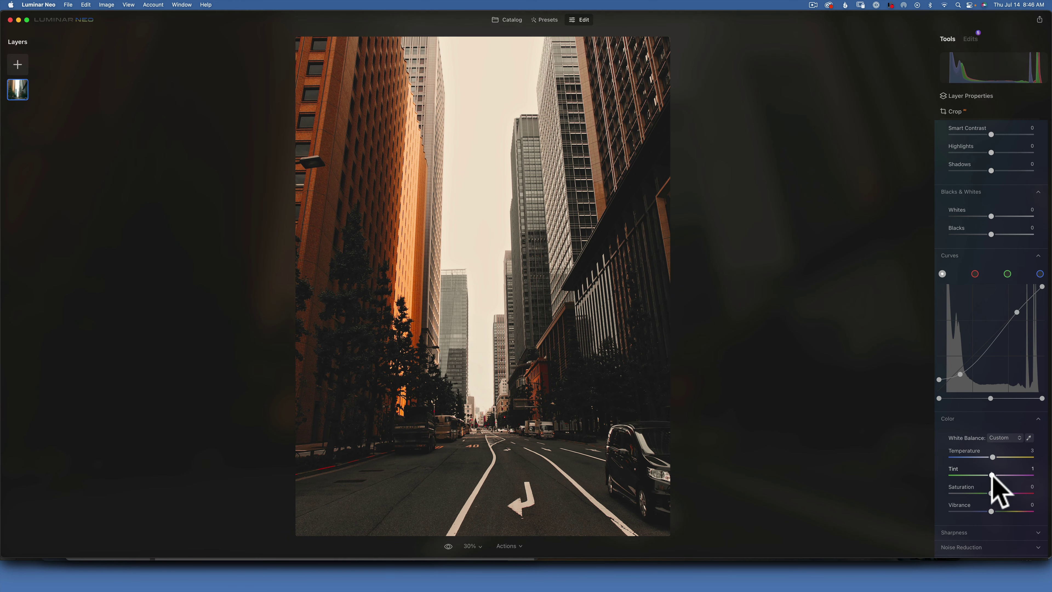
key(backslash)
key(backslash)
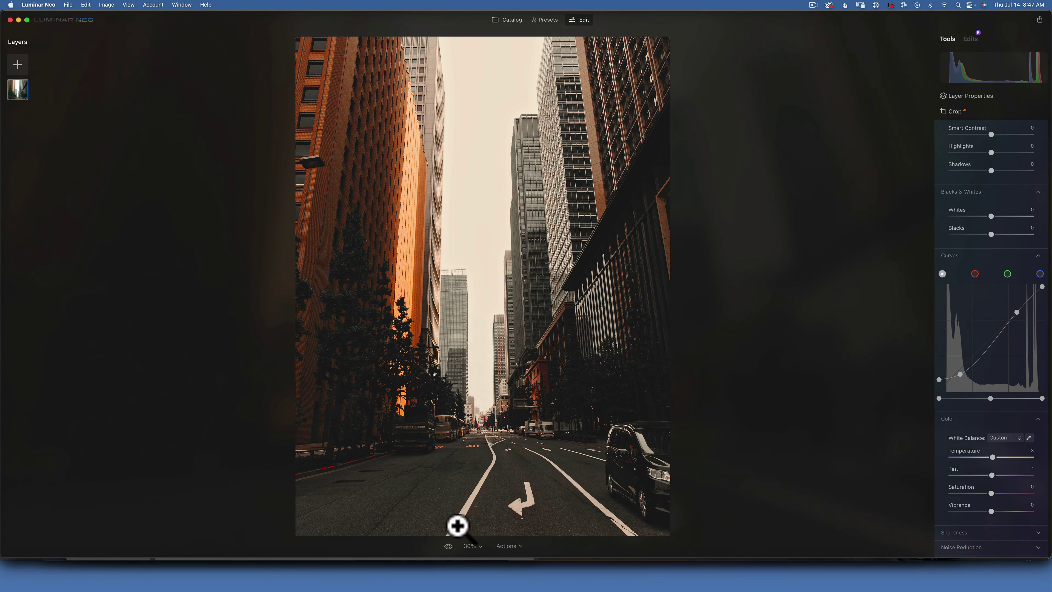
- Save the edits as a preset named "gold and black1" and compare the photo with its original
click(509, 546)
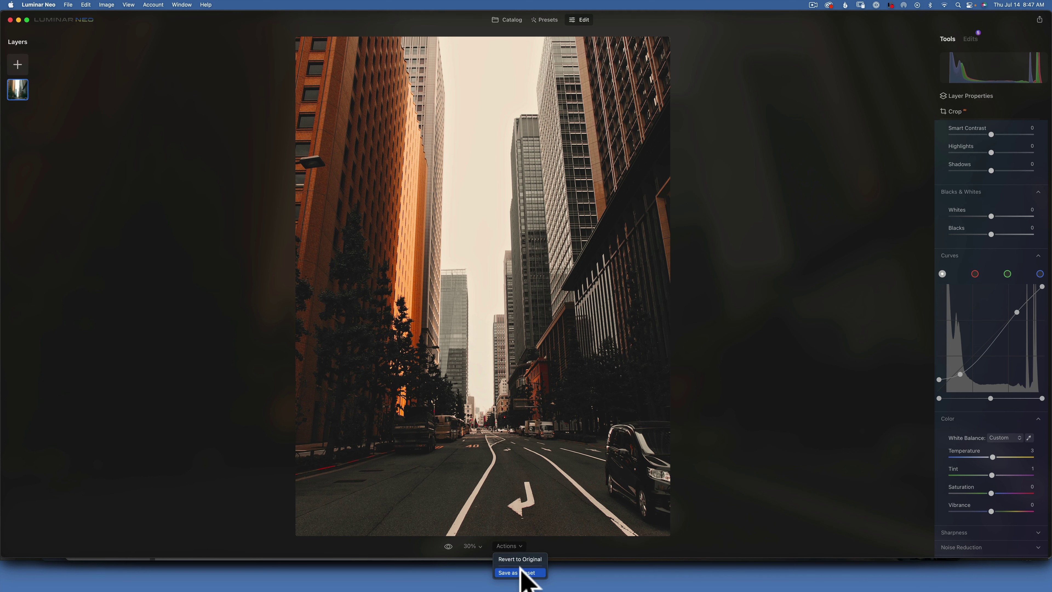
click(522, 572)
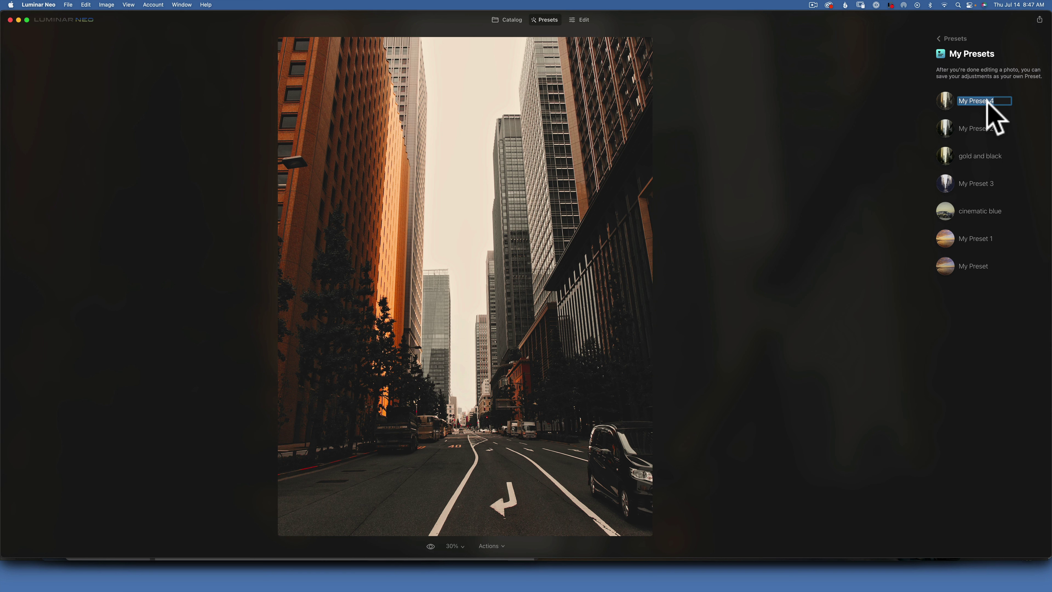
text(gold and black)
text(1)
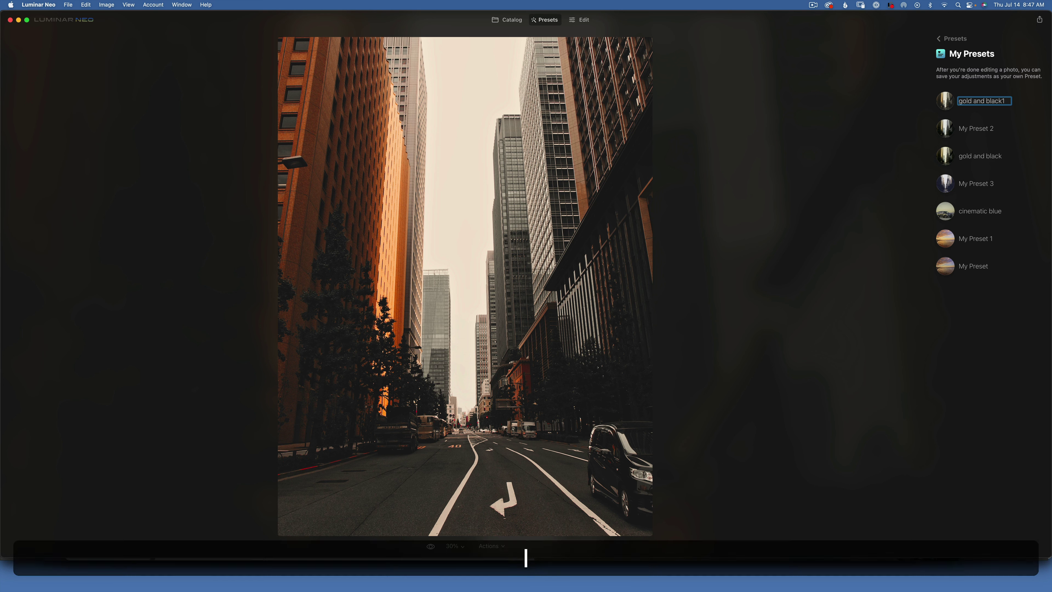
key(Return)
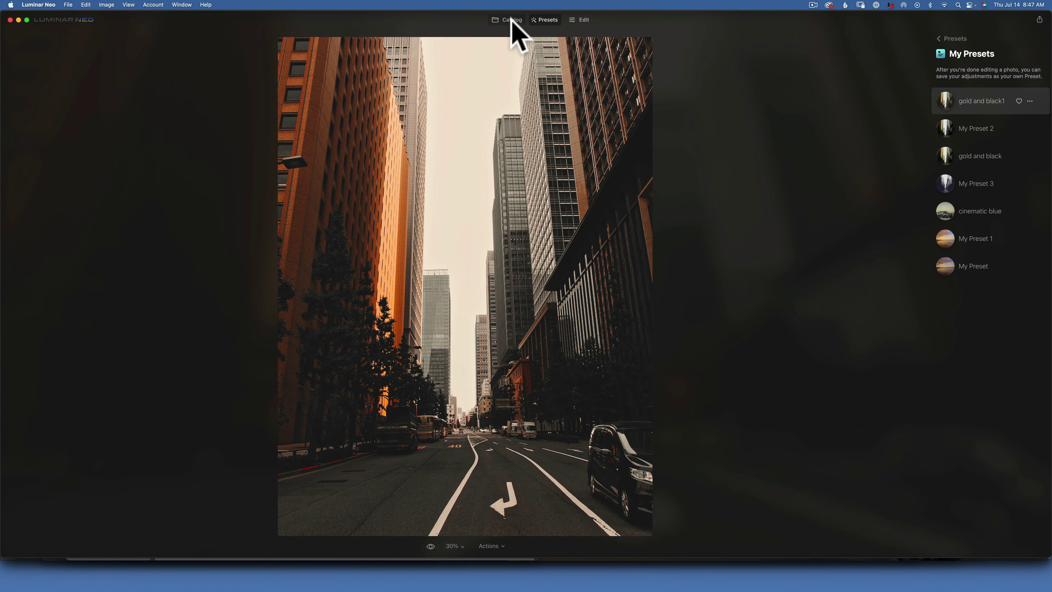
key(backslash)
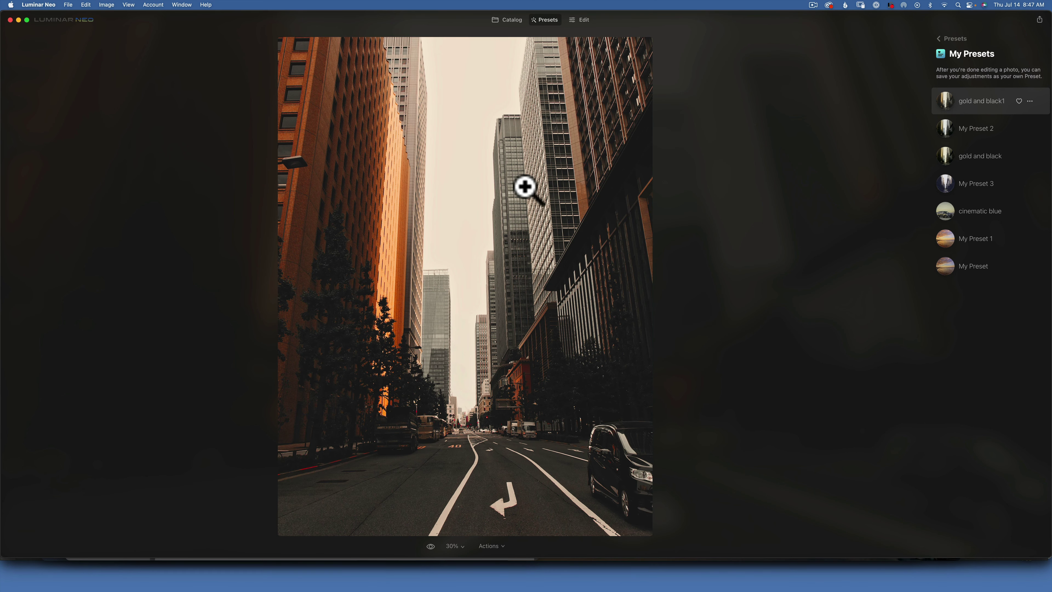
key(backslash)
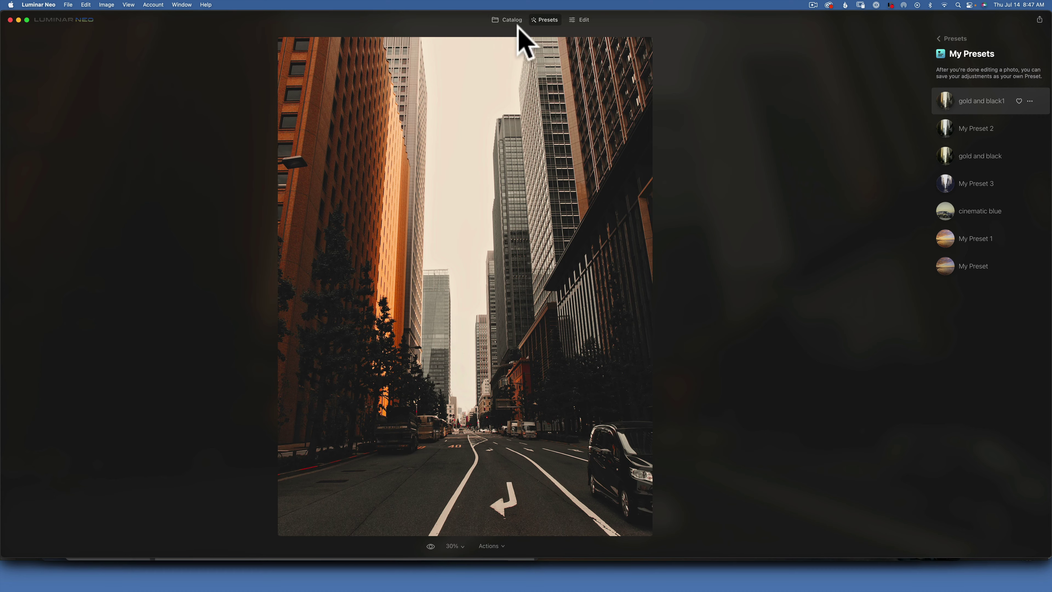
- Open the catalog's skyline photo with the blue sky and red brick edge, and apply the "gold and black1" preset to it
click(508, 21)
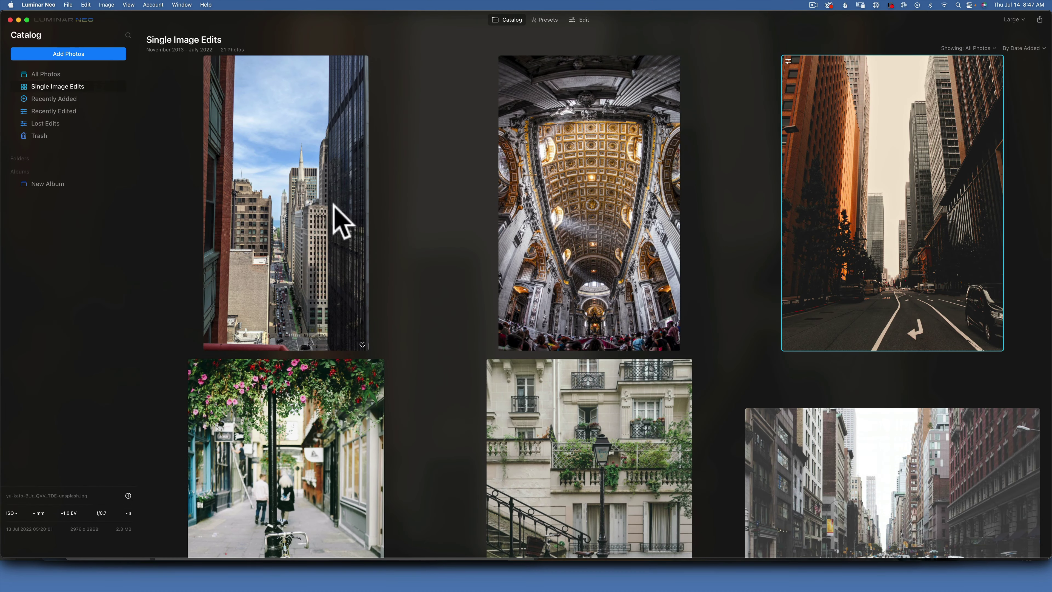
double_click(305, 202)
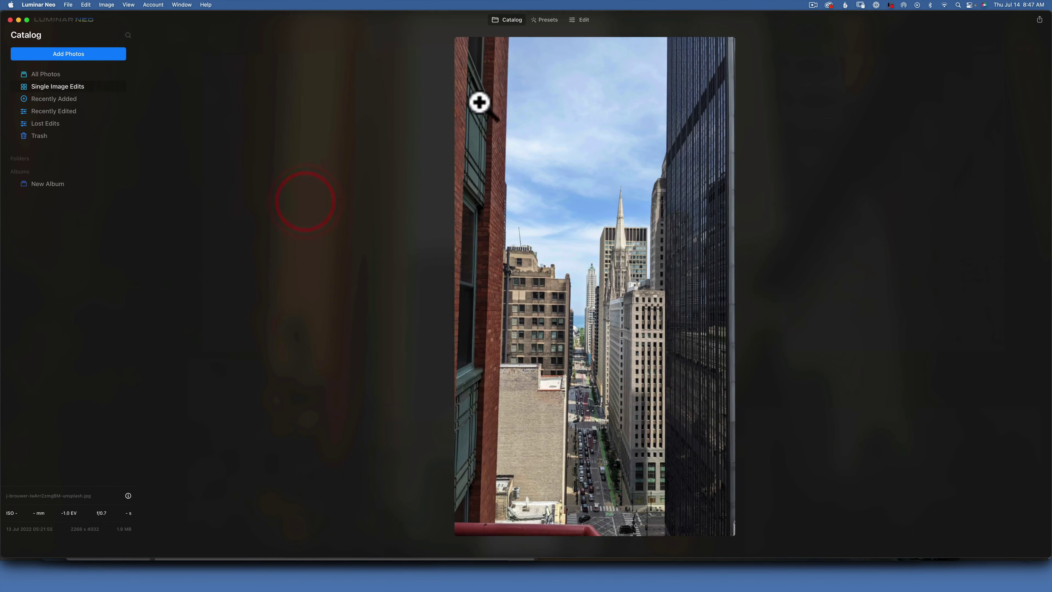
click(547, 20)
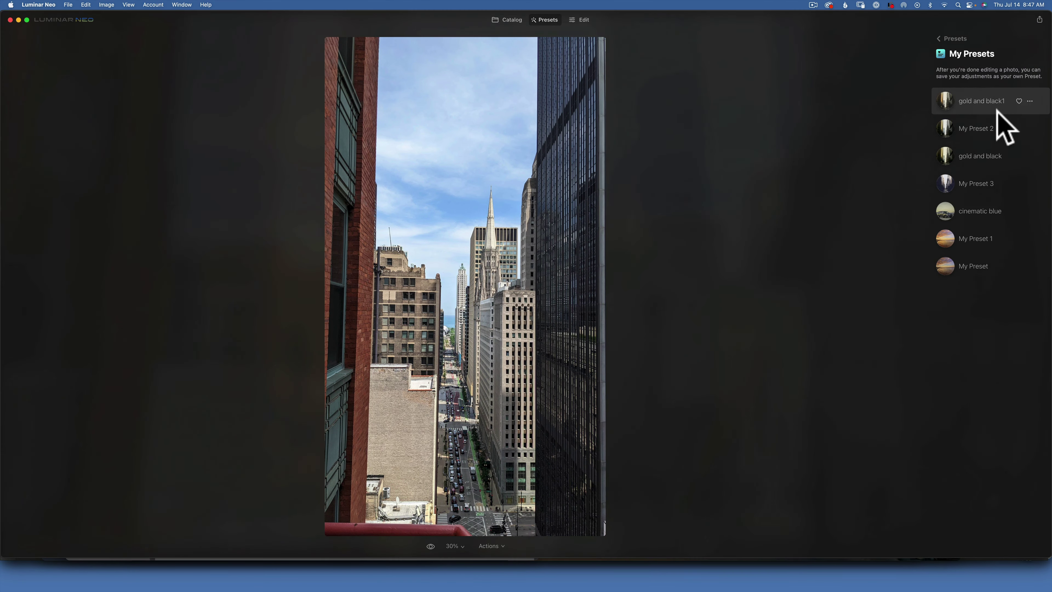
click(999, 111)
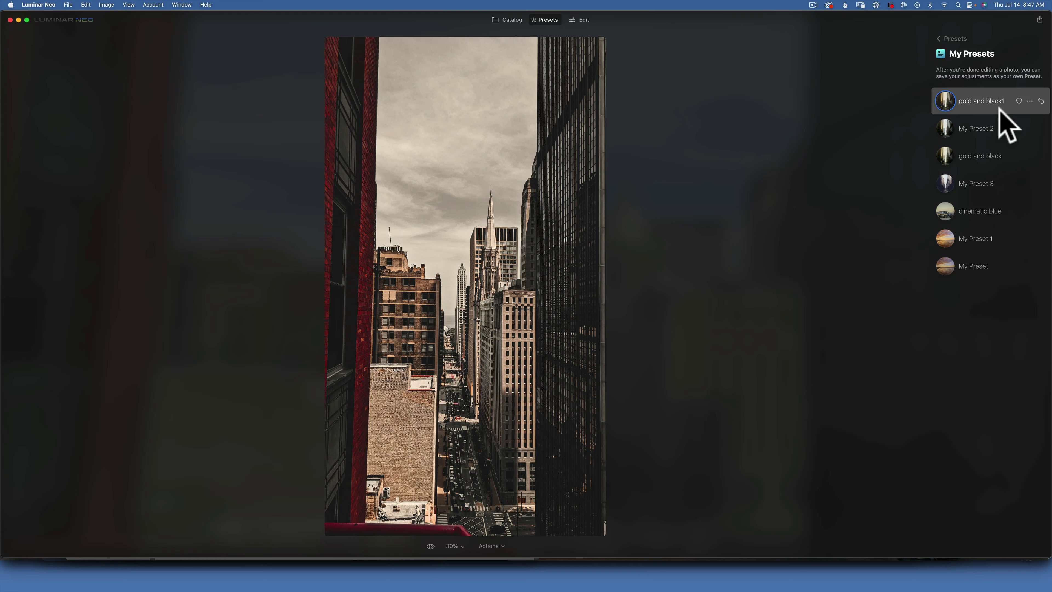
- Open the catalog's church interior photo with the golden vaulted ceiling and apply the "gold and black1" preset to it
click(510, 20)
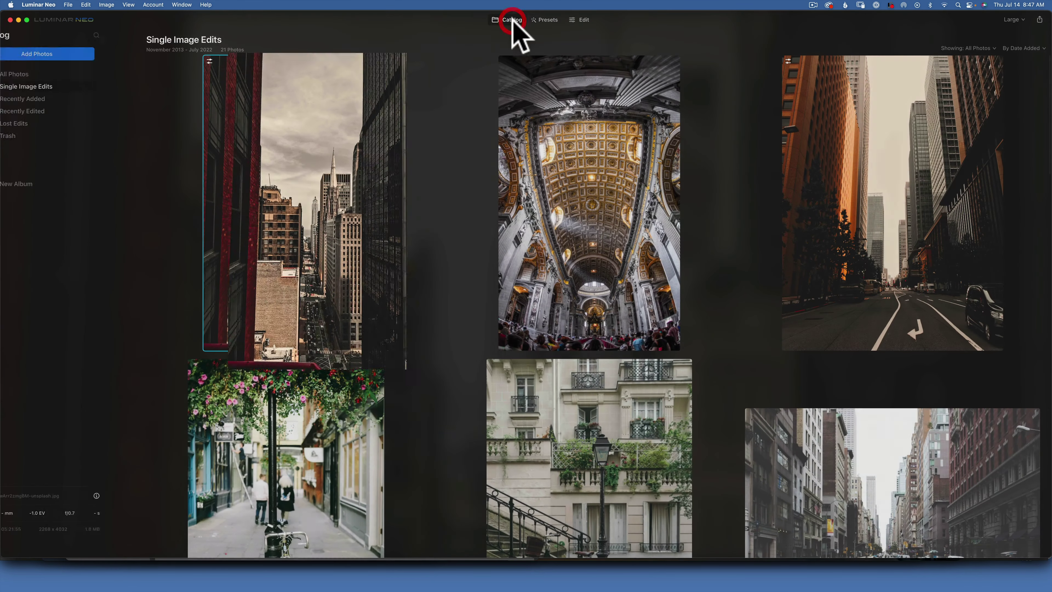
double_click(609, 216)
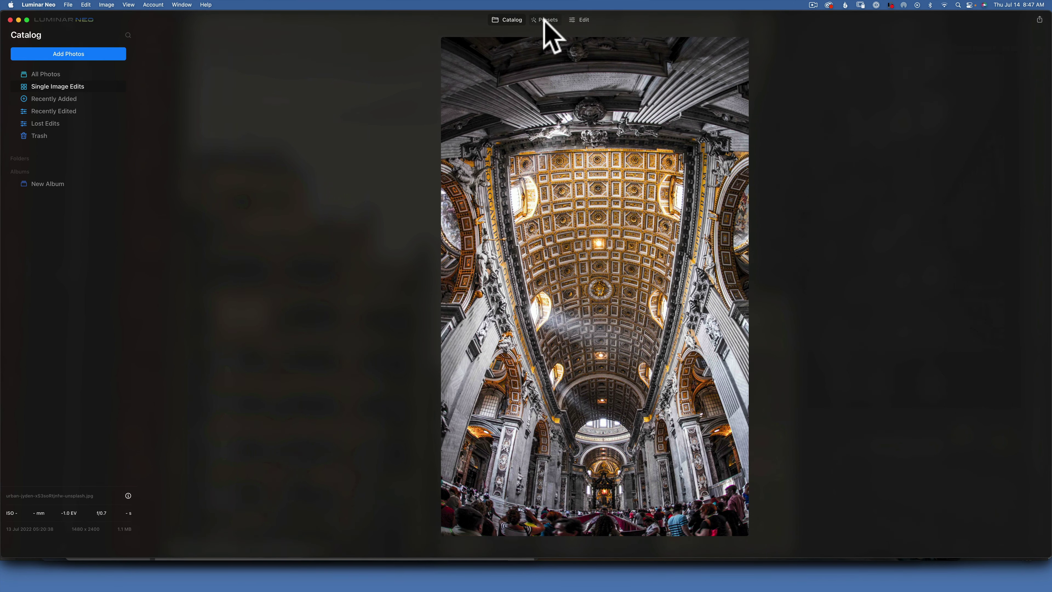
click(545, 20)
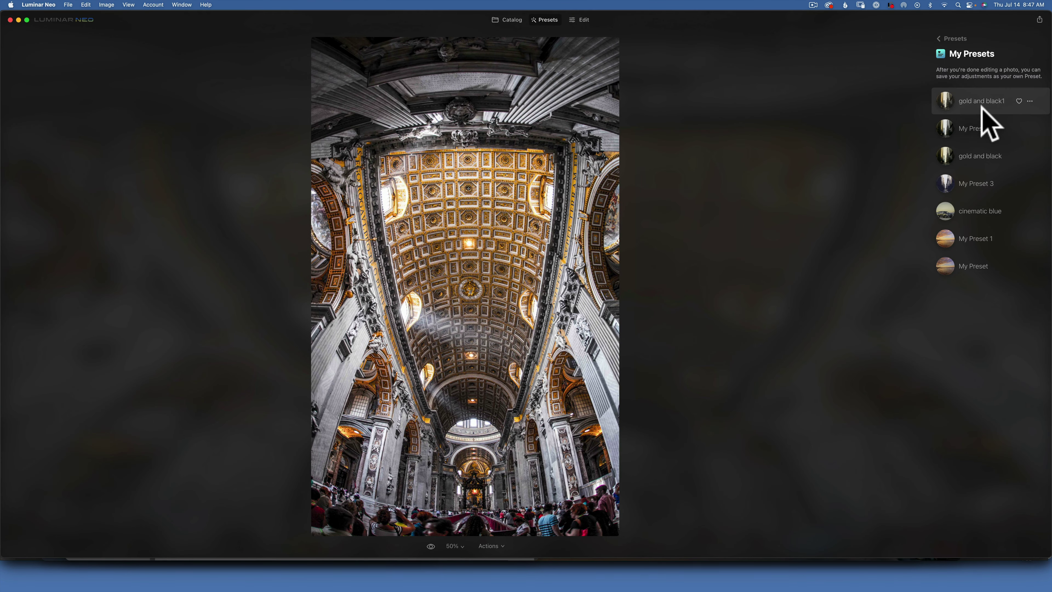
click(982, 107)
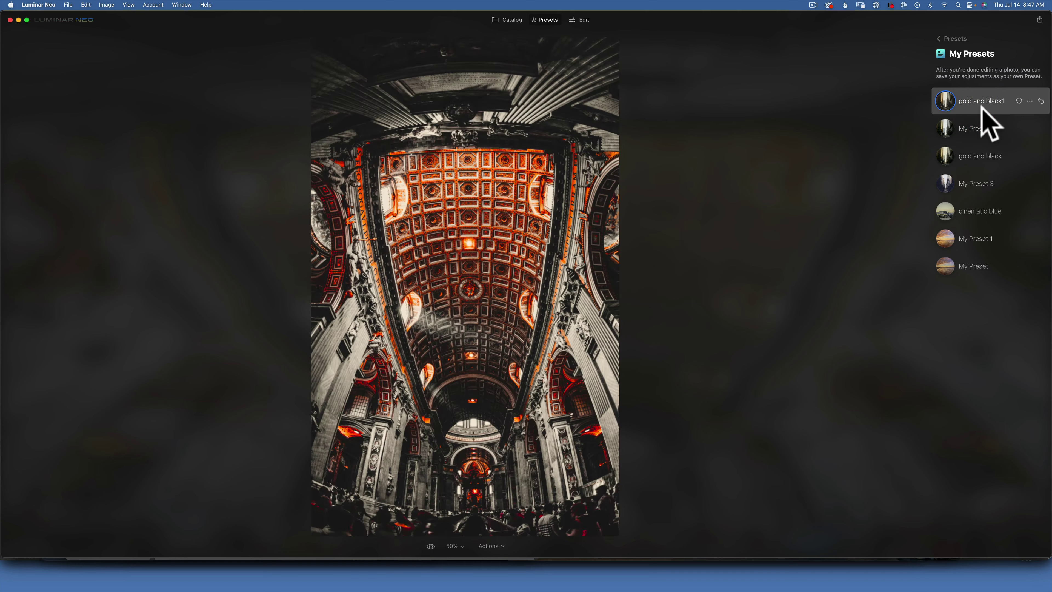
- Open the catalog's alley photo with the bicycle beneath hanging flowers and apply the "gold and black1" preset to it
click(514, 21)
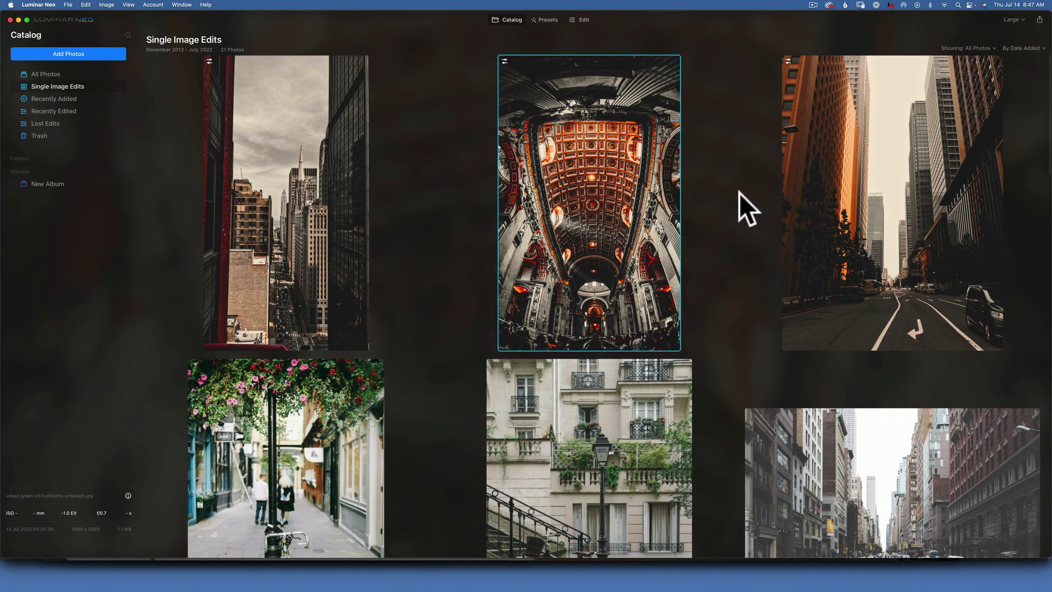
scroll(504, 326, down, 7)
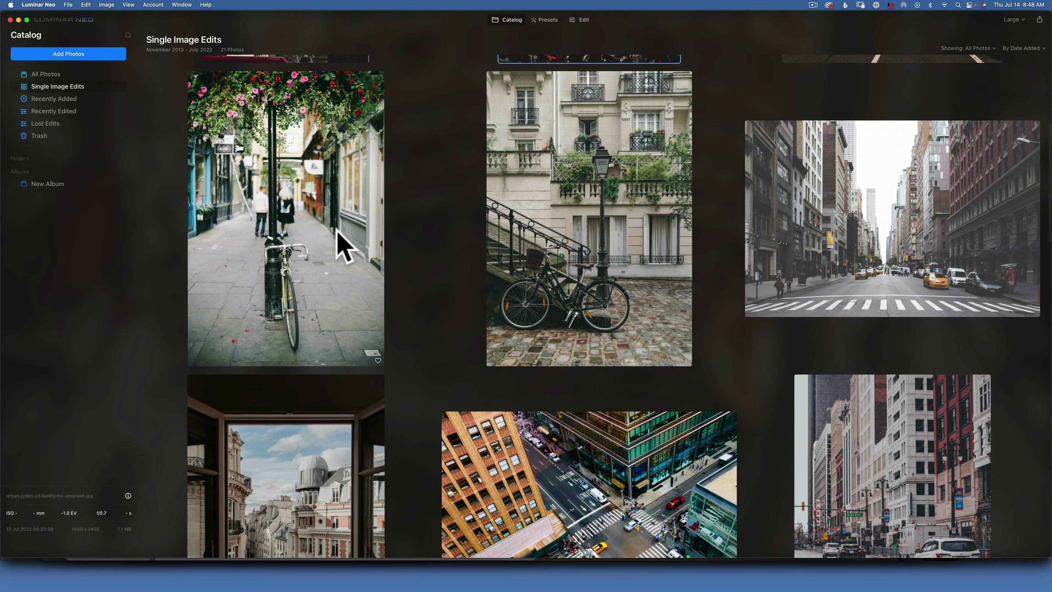
double_click(337, 231)
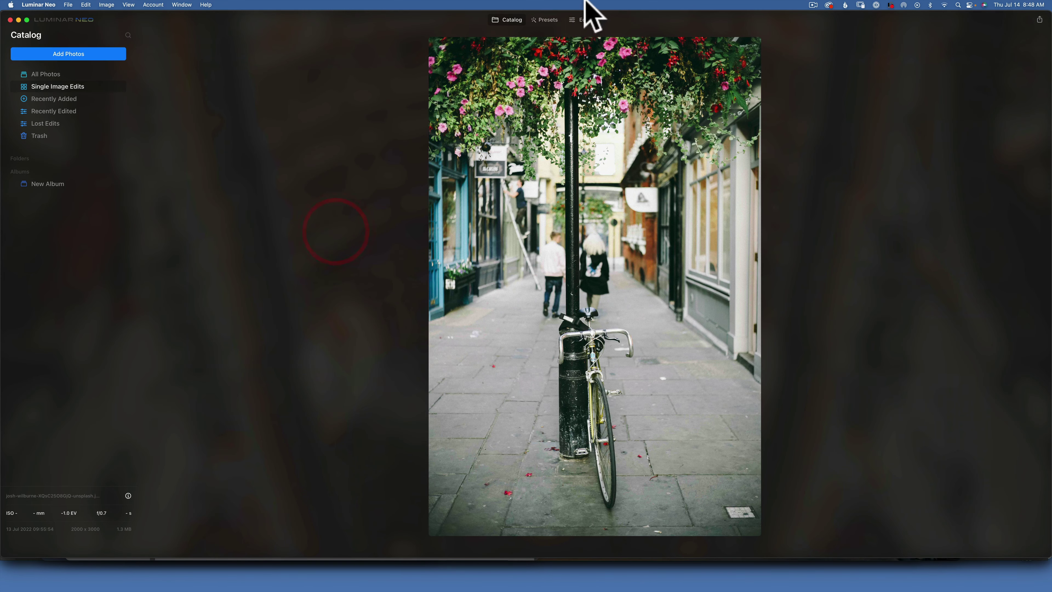
click(550, 20)
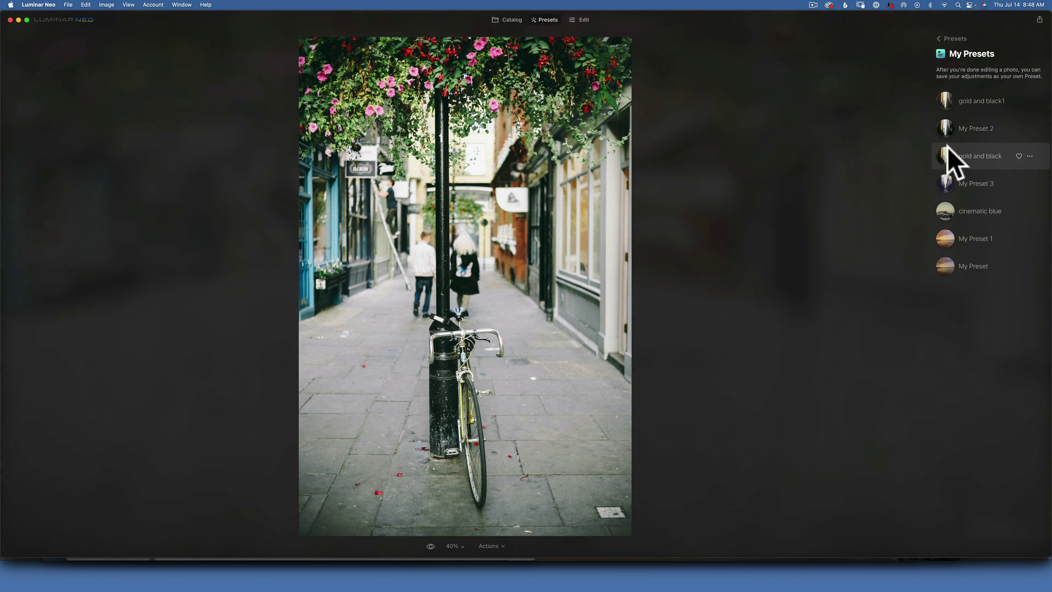
click(982, 108)
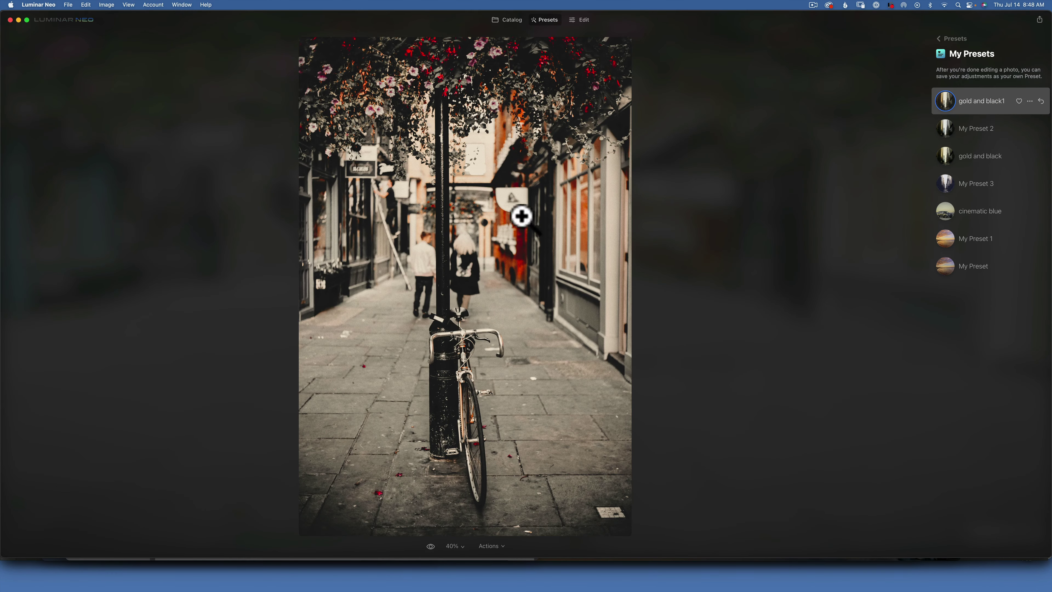
- Open the photo of the bicycle beside the staircase and street lamp, and apply the "gold and black1" preset to it
click(507, 20)
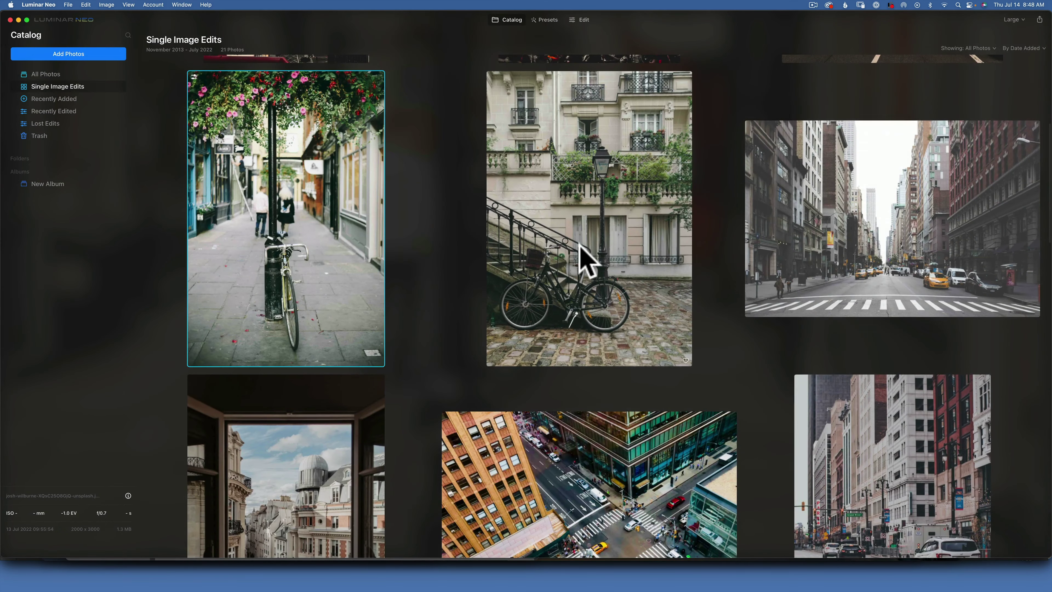
double_click(580, 249)
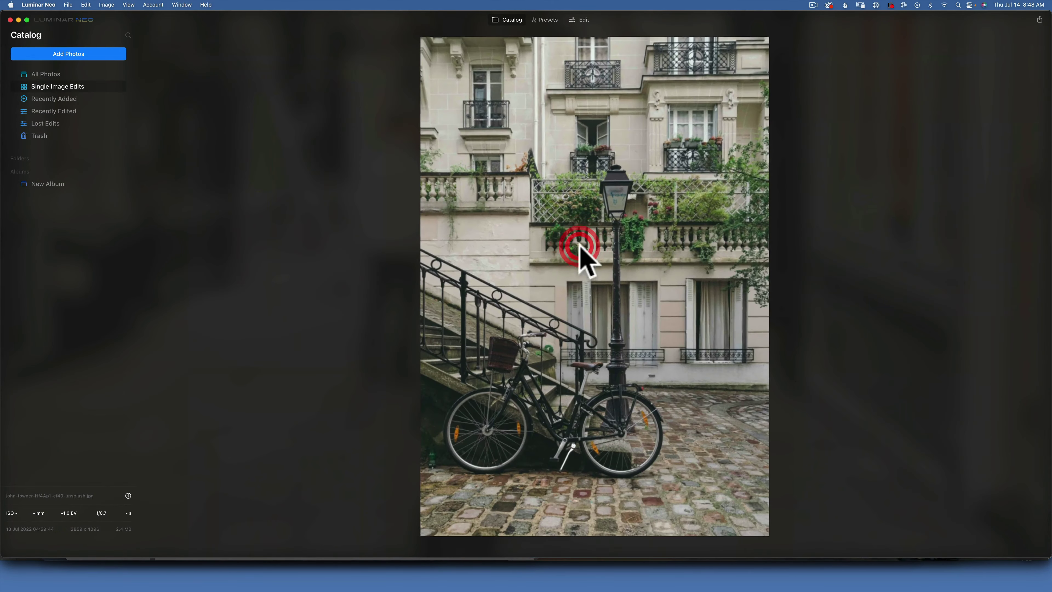
click(545, 20)
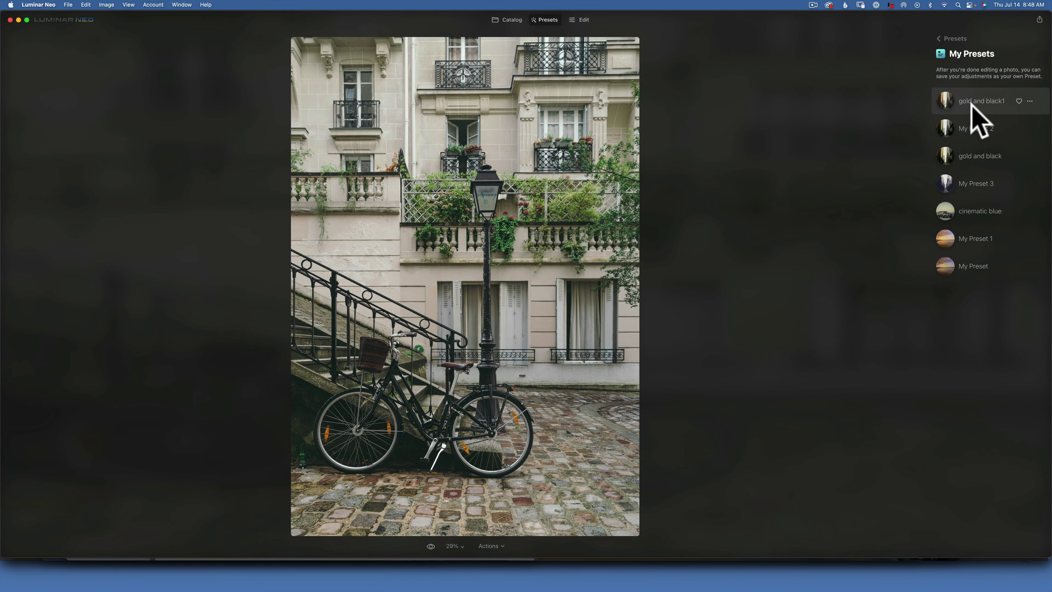
click(970, 106)
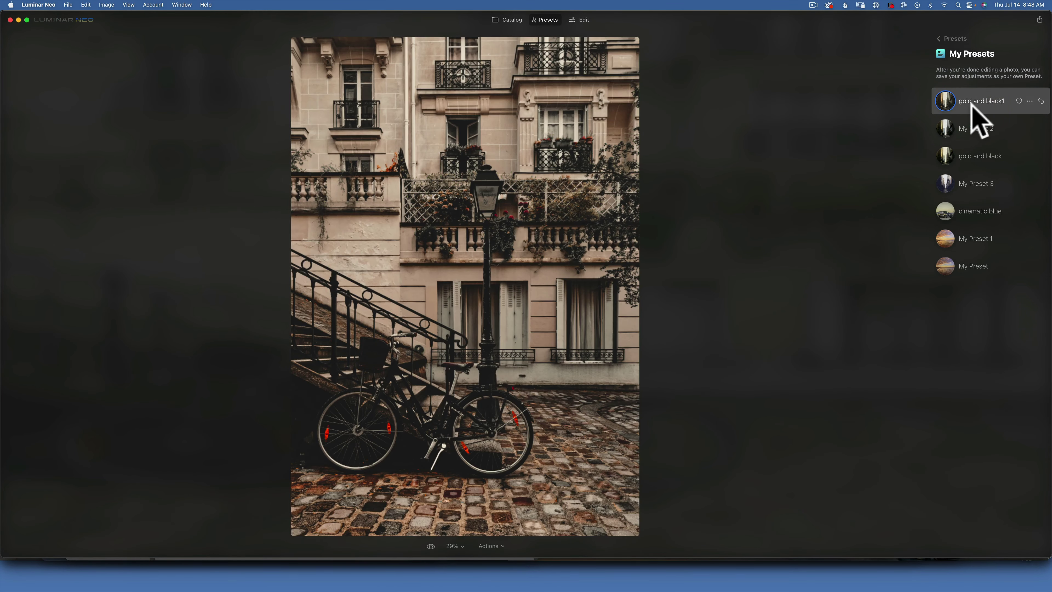
- Open the landscape-format avenue photo with yellow taxis and a crosswalk, and apply the "gold and black1" preset to it
click(507, 19)
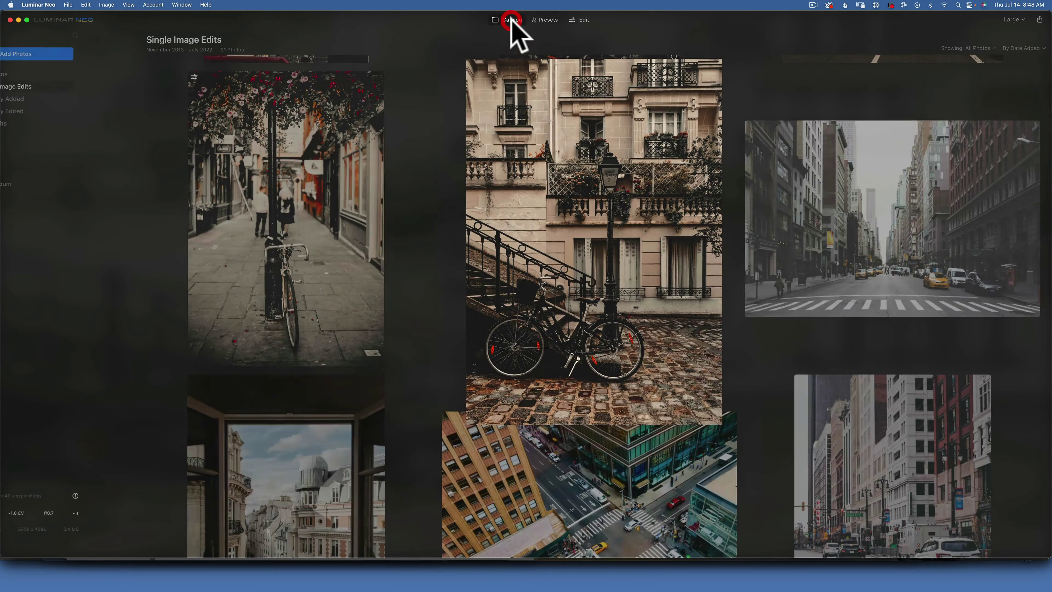
double_click(865, 235)
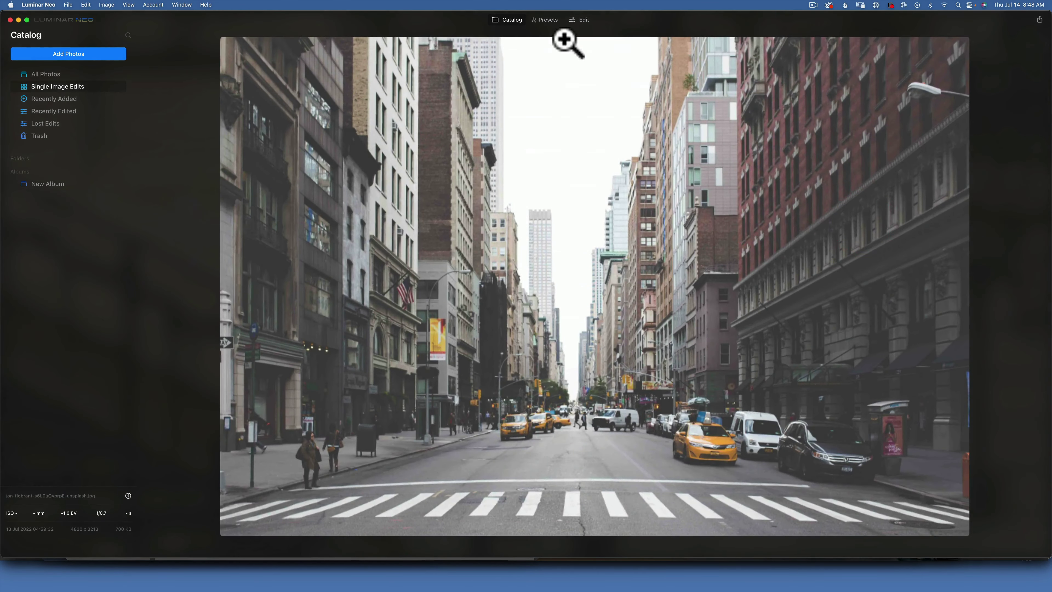
click(547, 20)
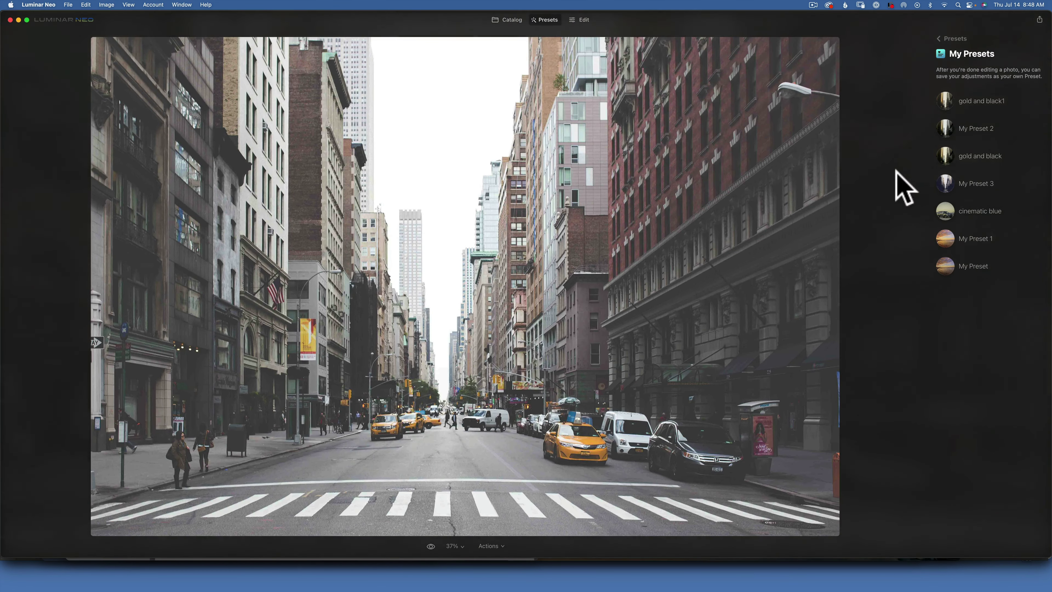
click(997, 107)
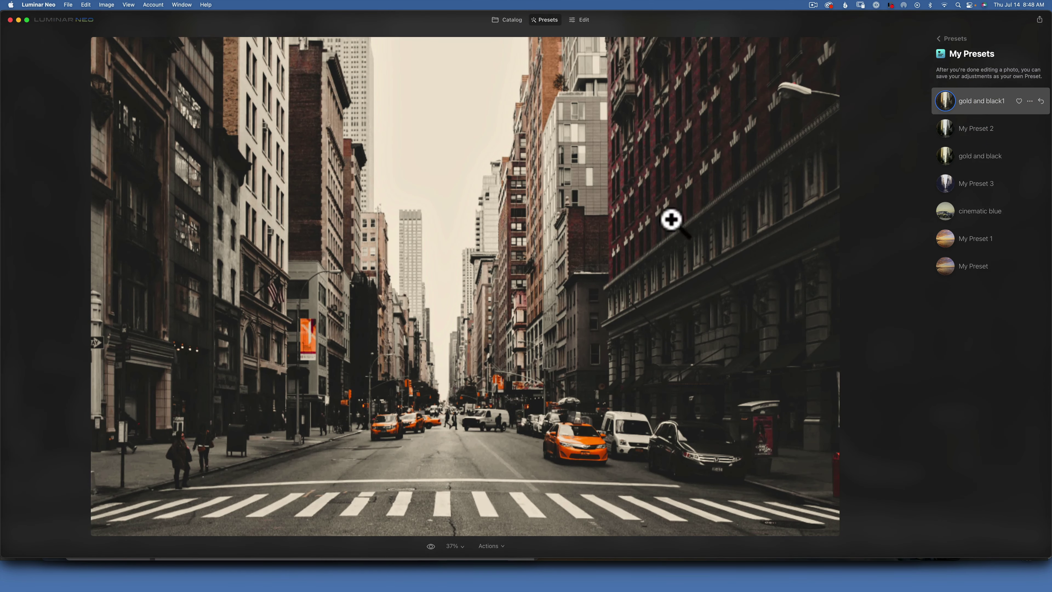
- Open the catalog's photo looking through an open window onto rooftops and apply the "gold and black1" preset to it
click(507, 19)
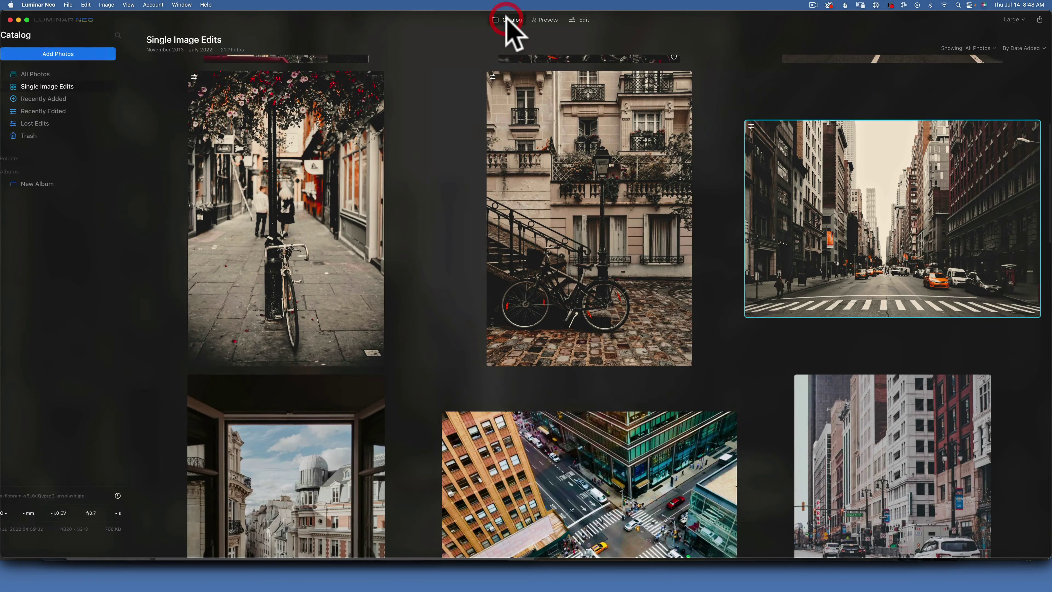
scroll(281, 439, down, 2)
scroll(286, 425, down, 4)
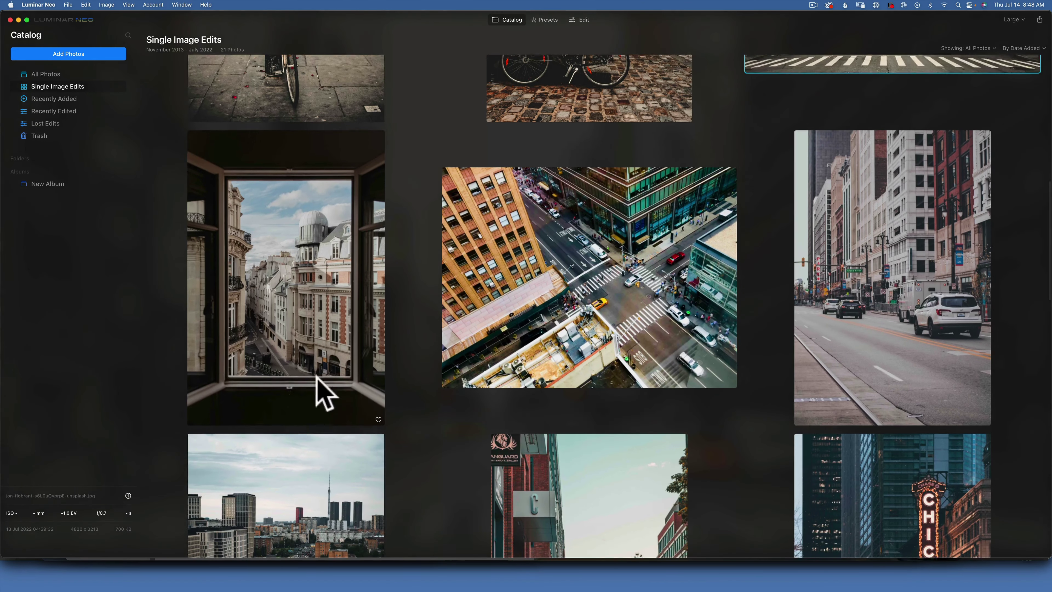
double_click(317, 298)
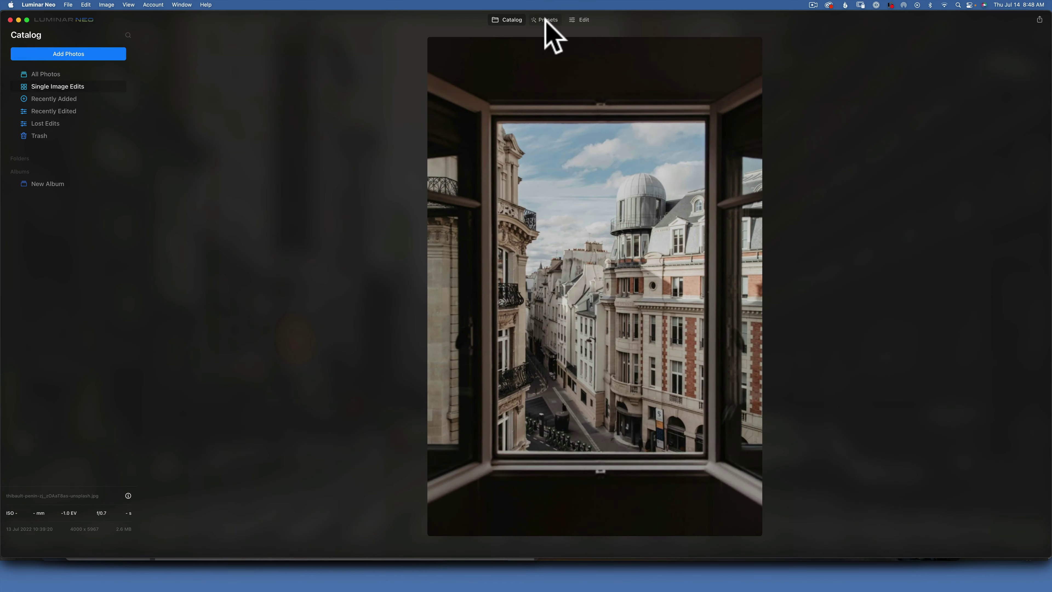
click(545, 19)
click(994, 107)
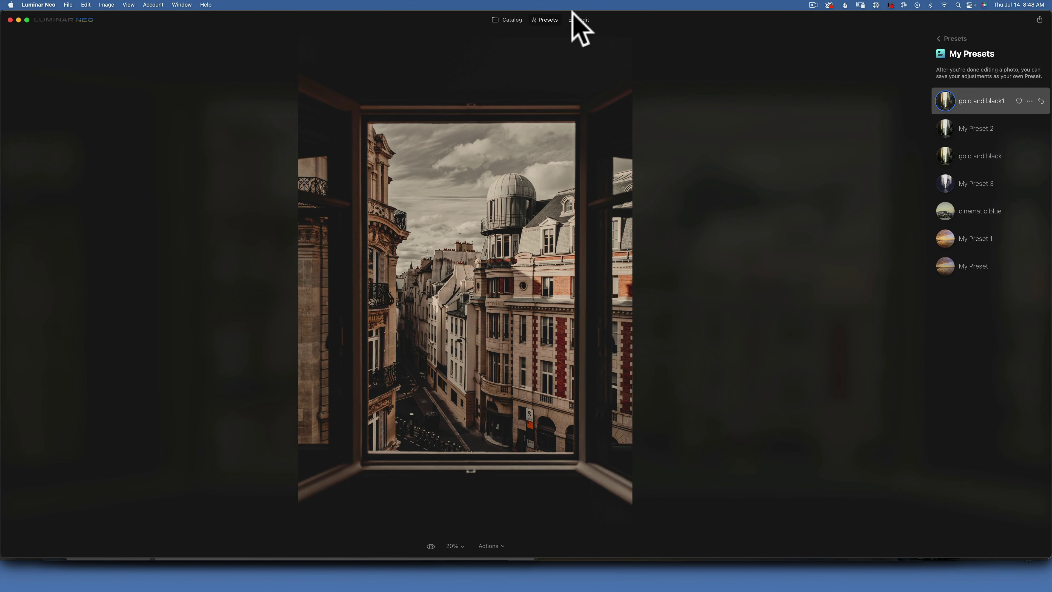
- Brighten the window-view photo by setting Whites to 37 in the Develop tool
click(582, 19)
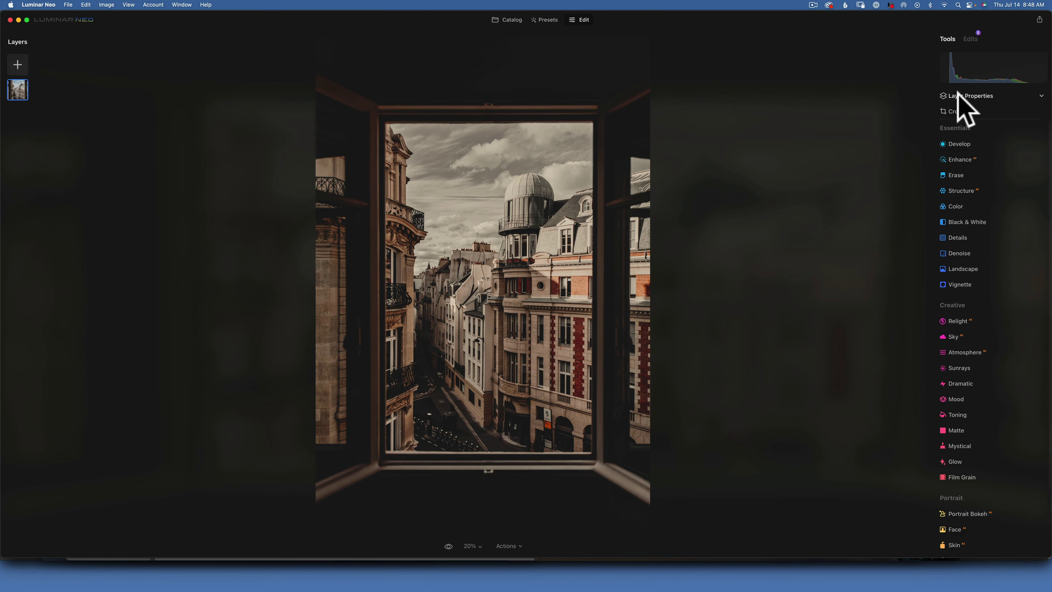
click(959, 144)
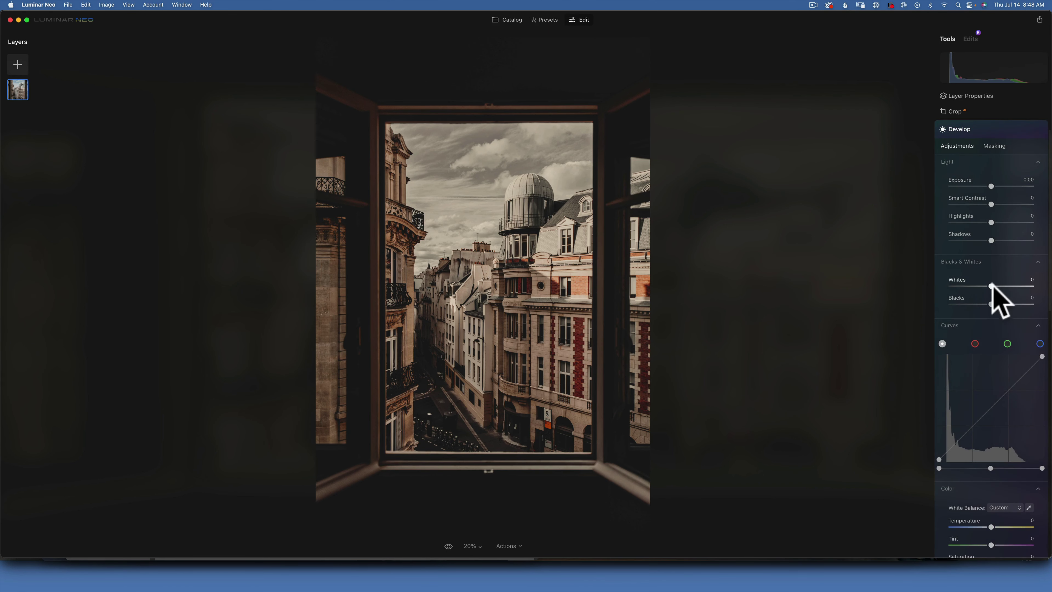
mouse_move(993, 285)
mouse_down()
mouse_move(1017, 285)
mouse_move(1007, 286)
mouse_up()
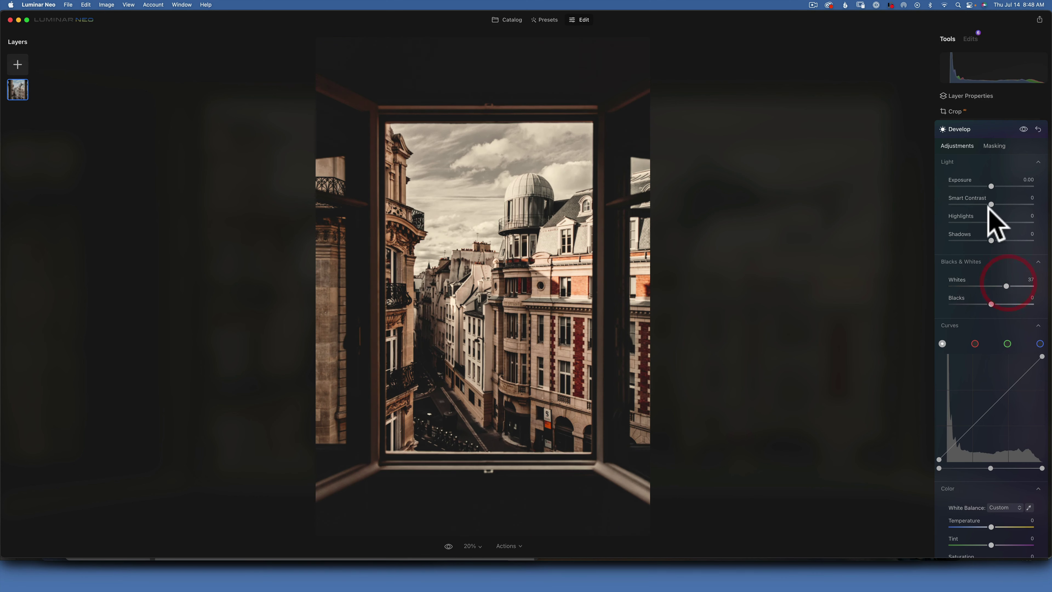
scroll(959, 224, down, 3)
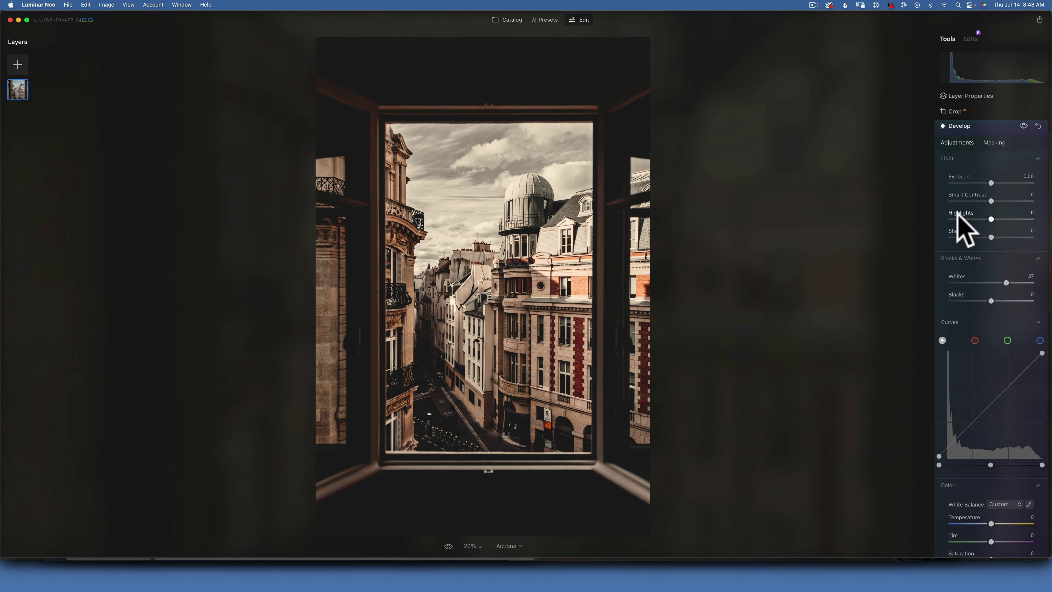
scroll(959, 224, up, 5)
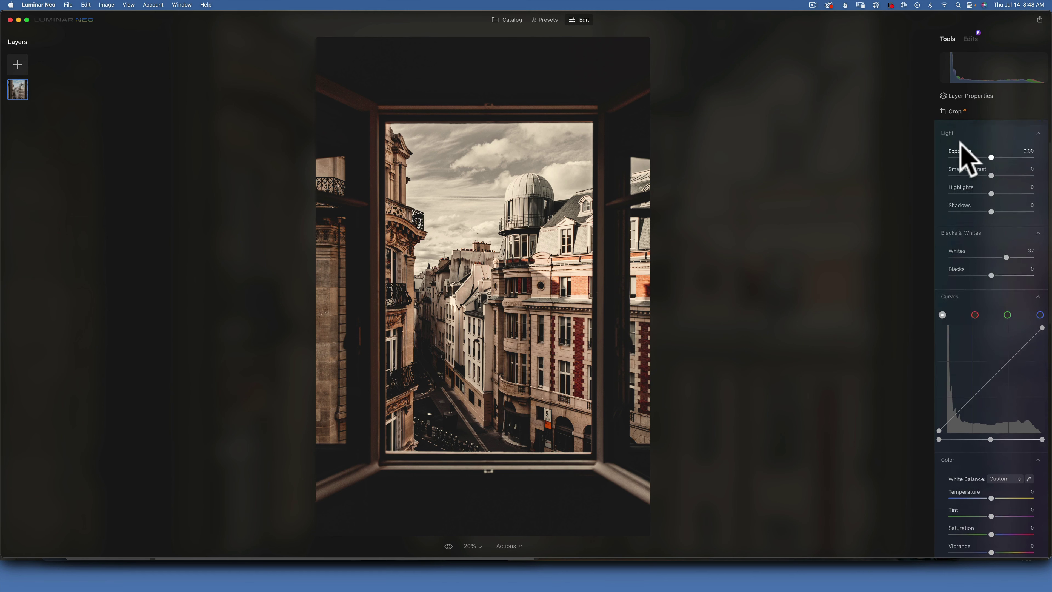
click(955, 151)
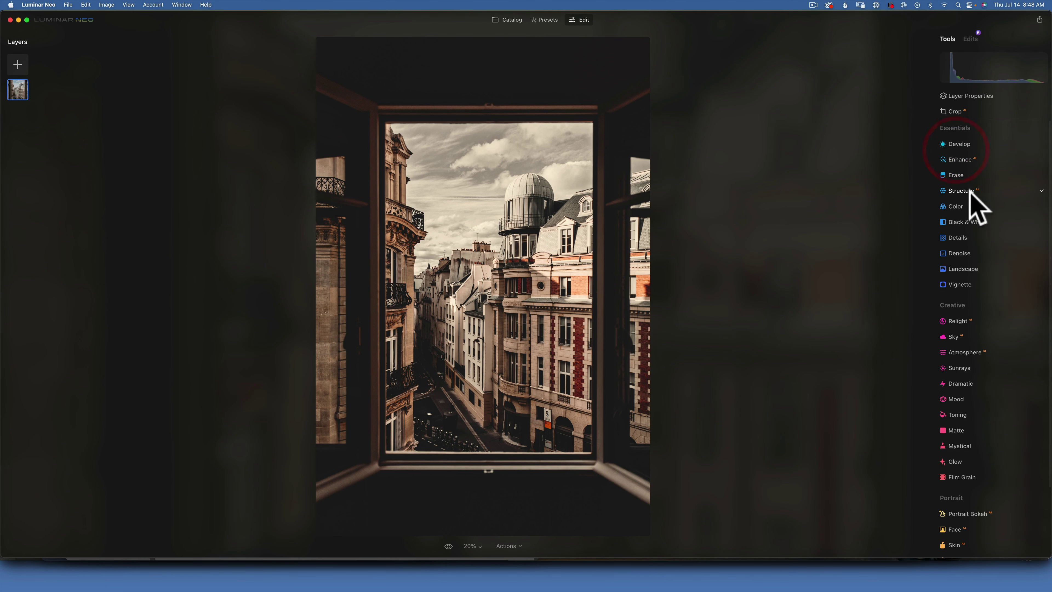
- Soften the window-view photo by setting the Structure tool's Amount to -31
click(958, 189)
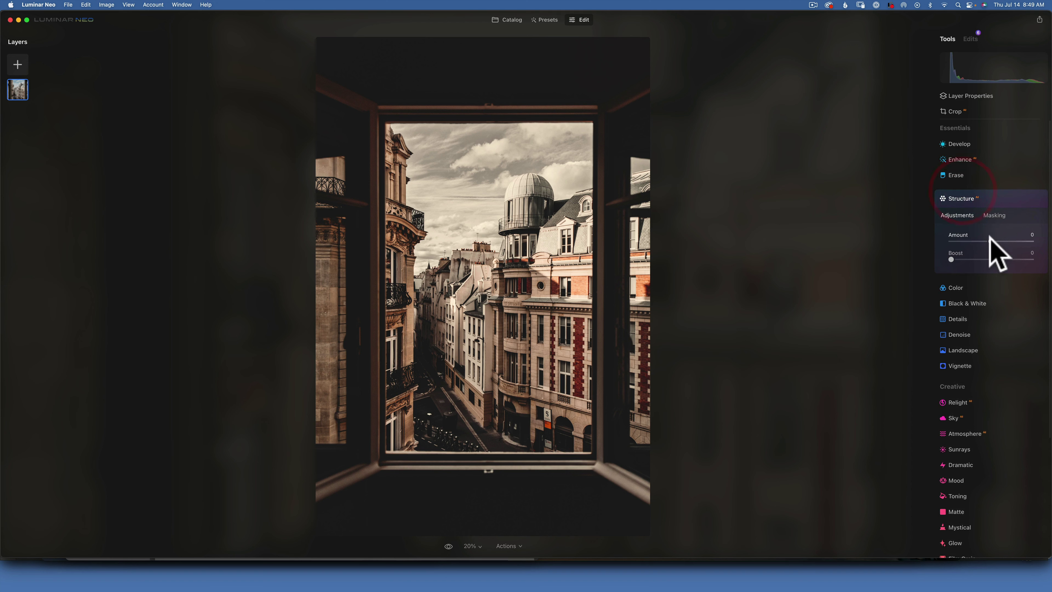
click(980, 240)
drag(979, 236, 975, 237)
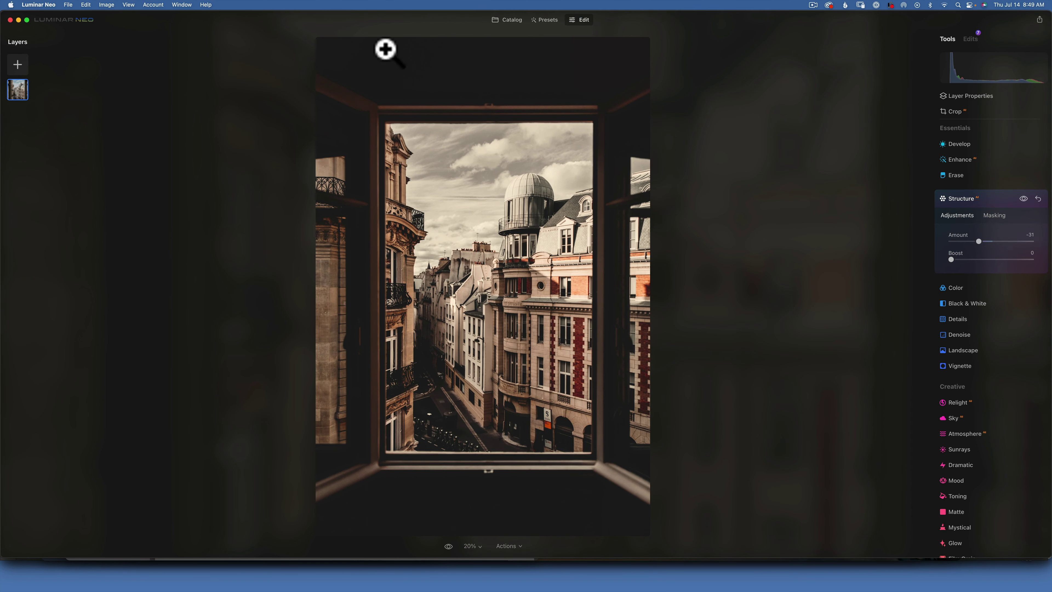
- Open the catalog's aerial photo of the street intersection and apply the "gold and black1" preset to it
click(511, 19)
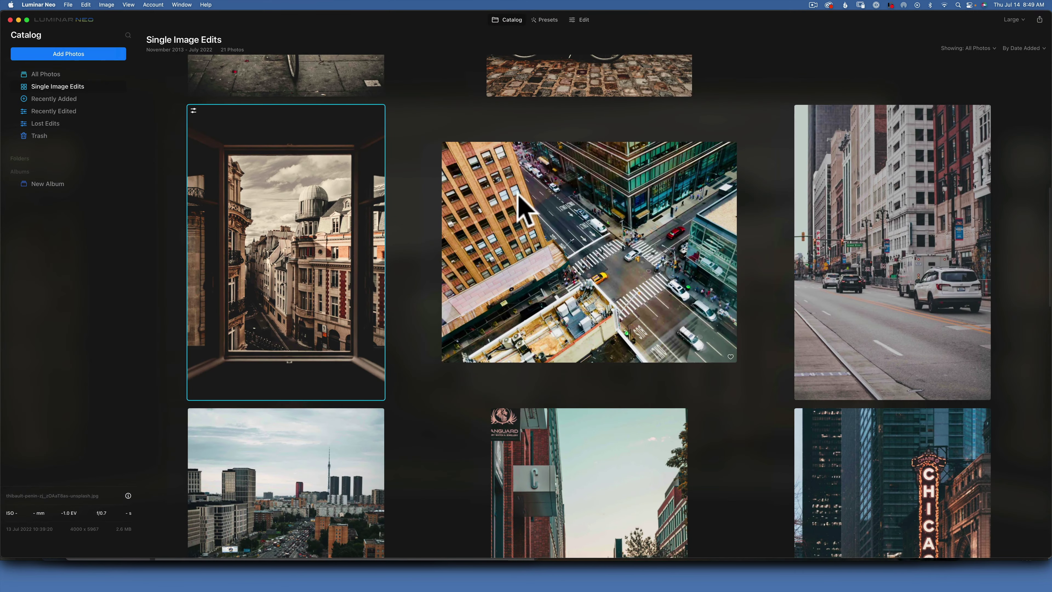
double_click(634, 242)
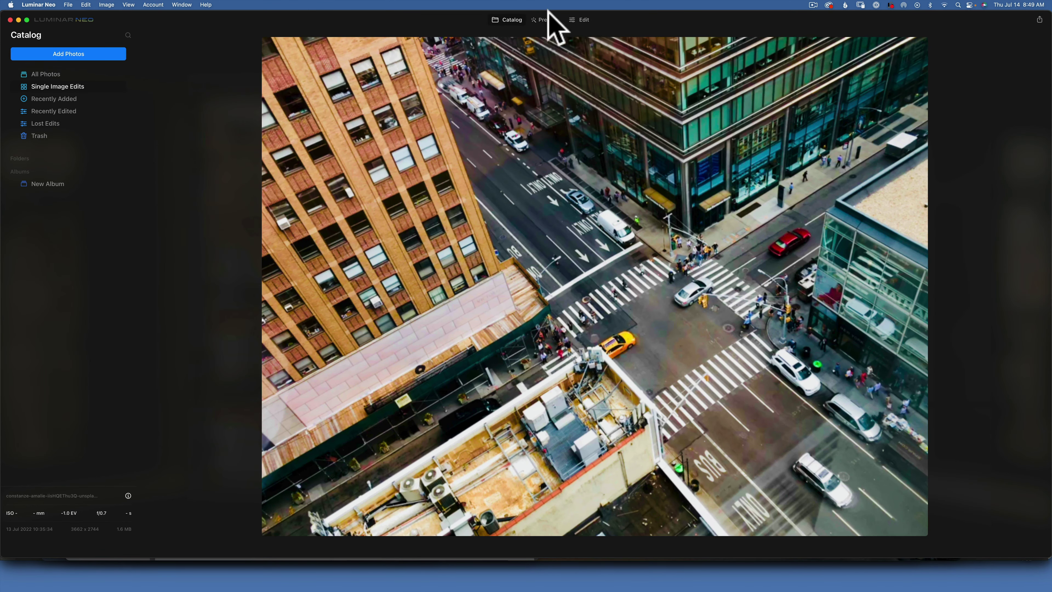
click(547, 20)
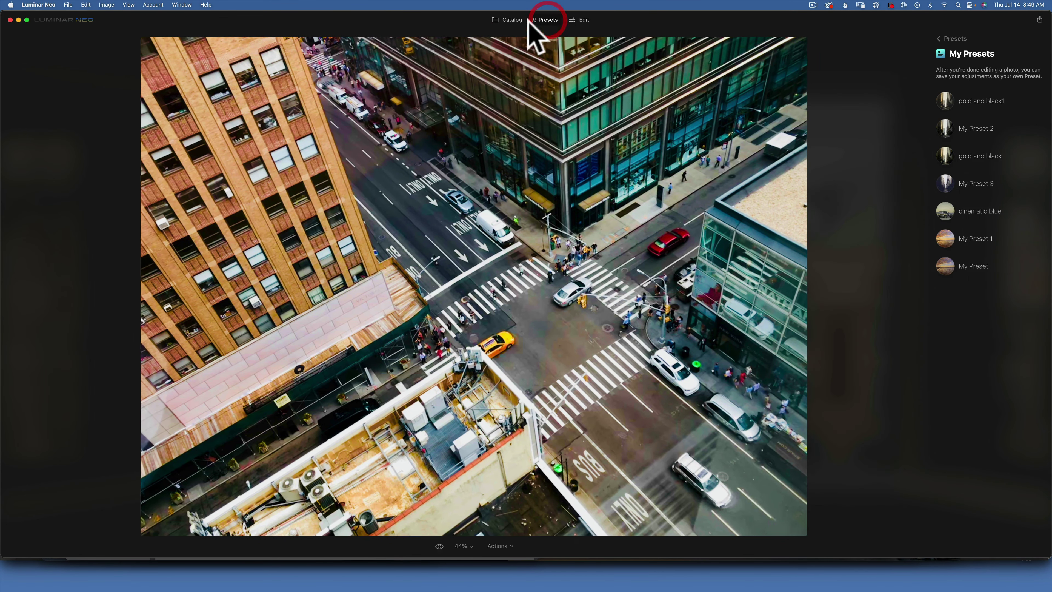
click(977, 107)
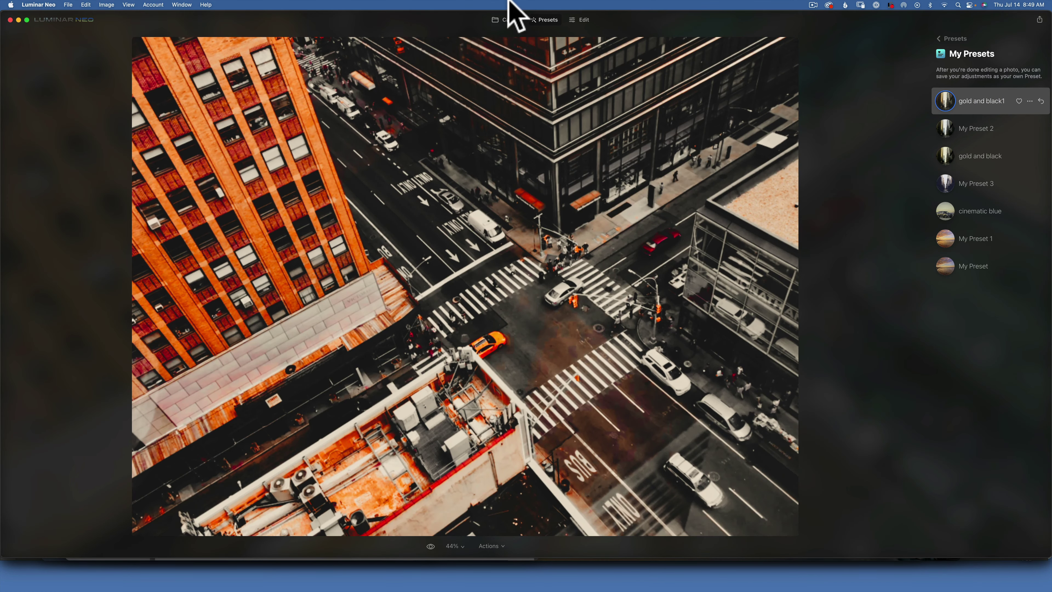
- Open the catalog's street photo with the white SUV driving past tall buildings and apply the "gold and black1" preset to it
click(511, 21)
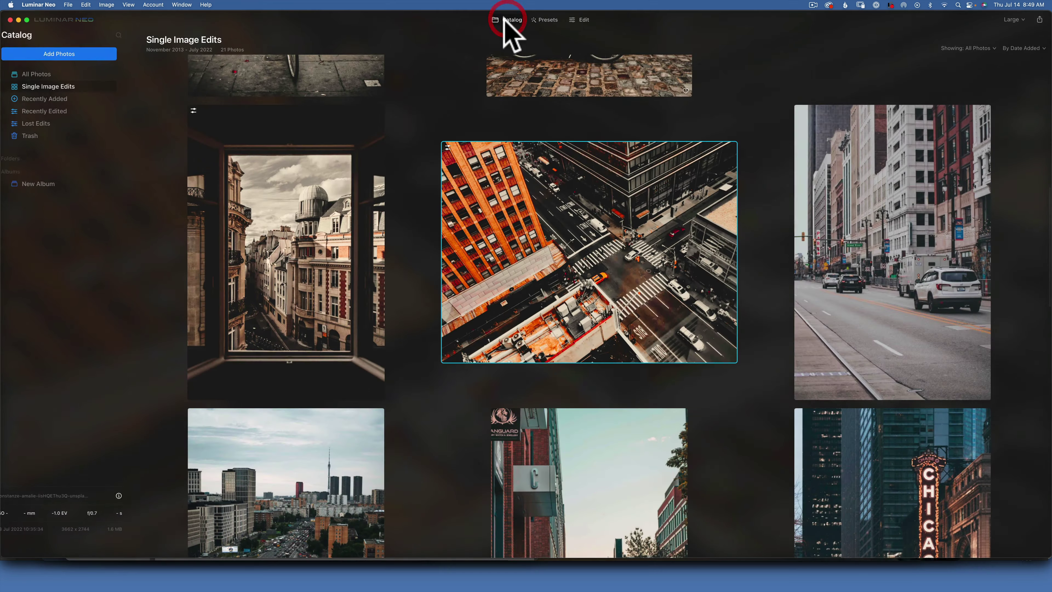
double_click(900, 228)
click(547, 19)
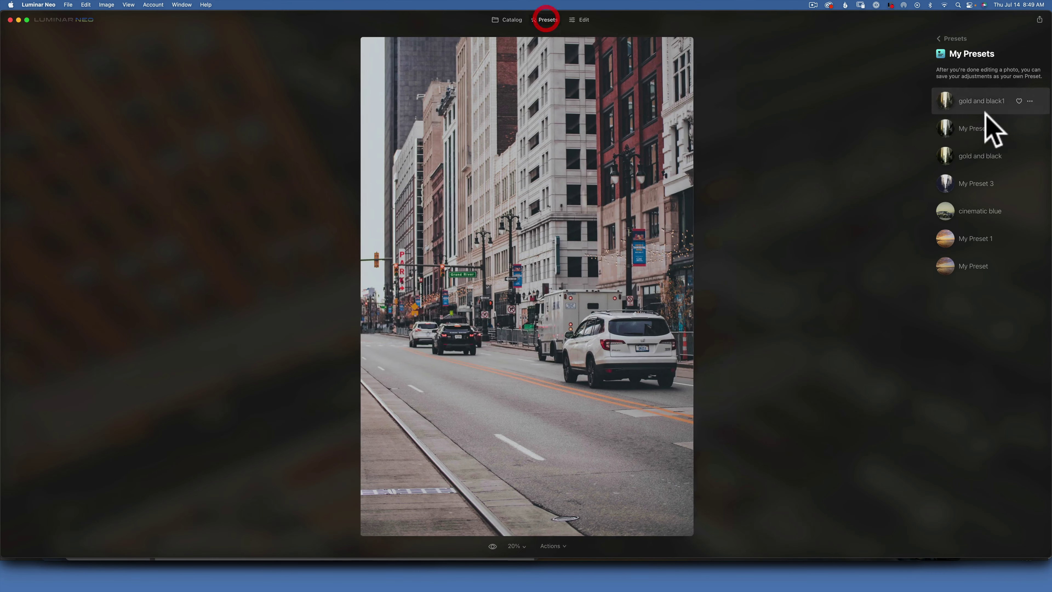
double_click(972, 101)
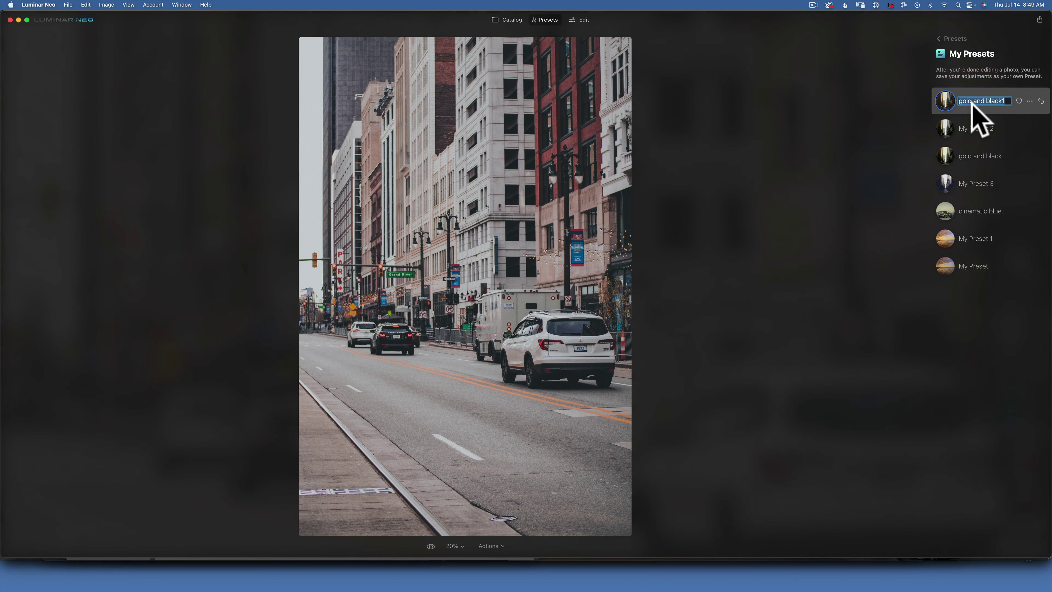
- Open the catalog's photo of the curving highway interchange with heavy traffic and apply the "gold and black1" preset to it
click(506, 18)
scroll(555, 267, down, 5)
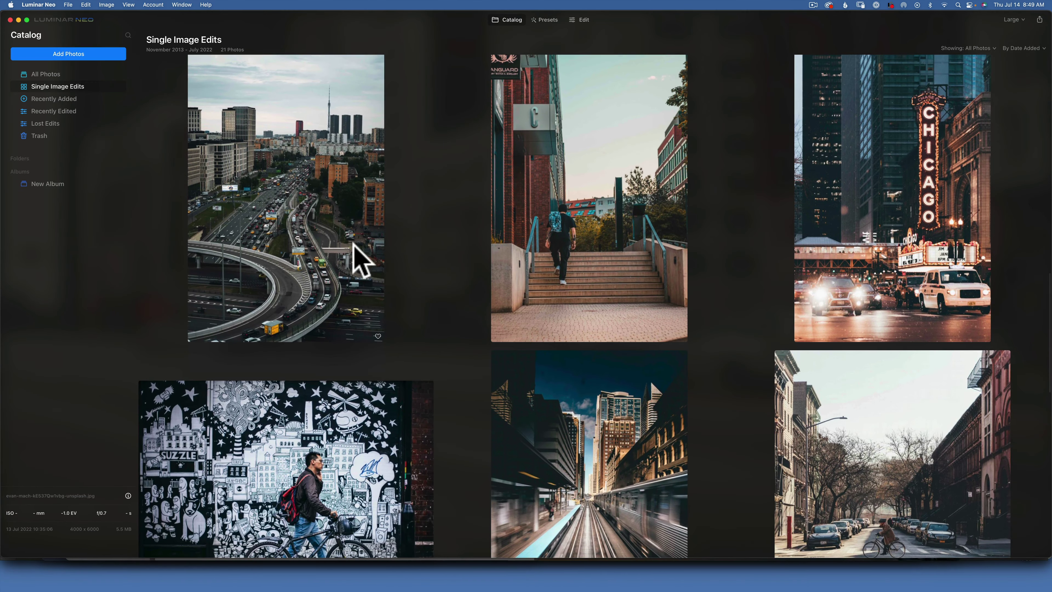
double_click(352, 246)
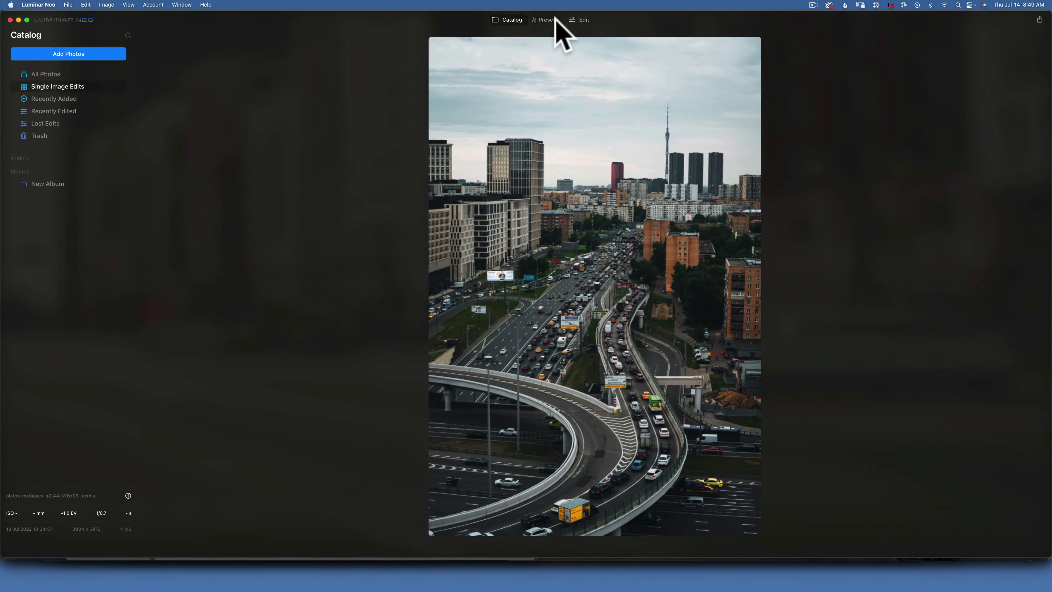
click(554, 20)
click(992, 109)
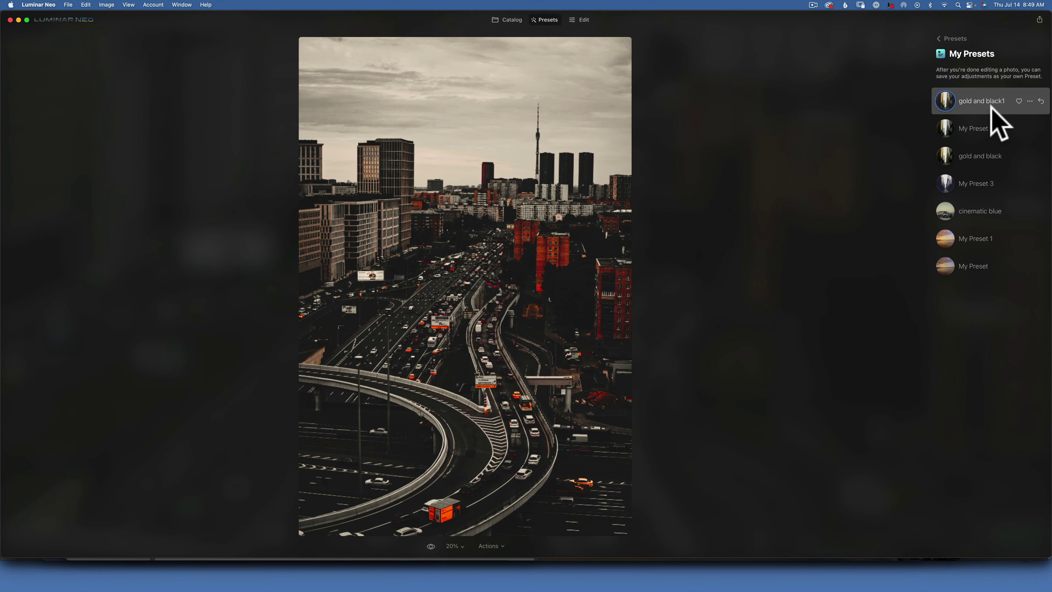
- Open the catalog's photo of the man with a backpack climbing outdoor stairs and apply the "gold and black1" preset to it
click(506, 21)
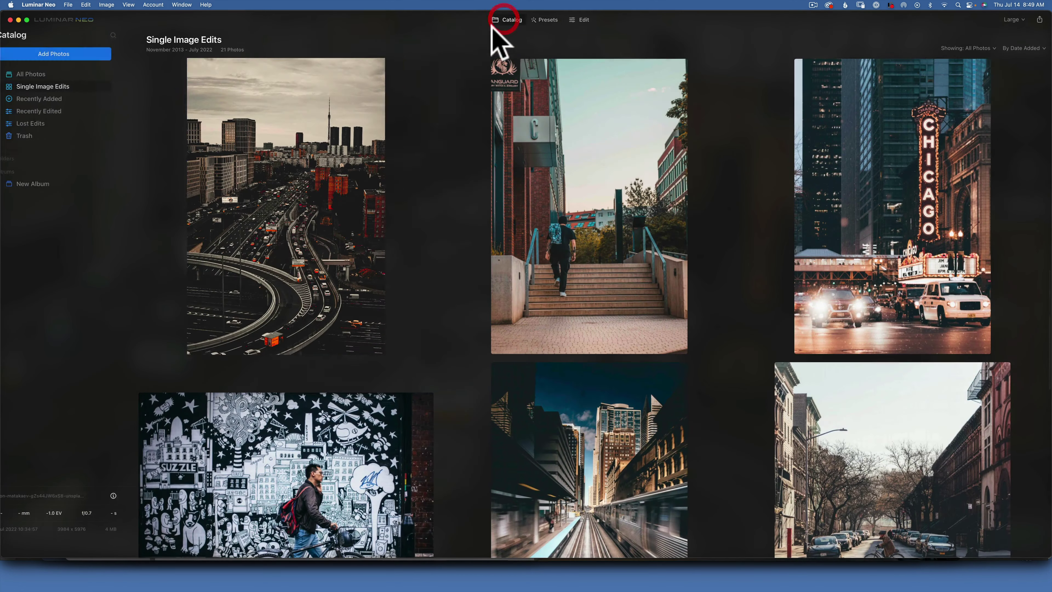
double_click(606, 261)
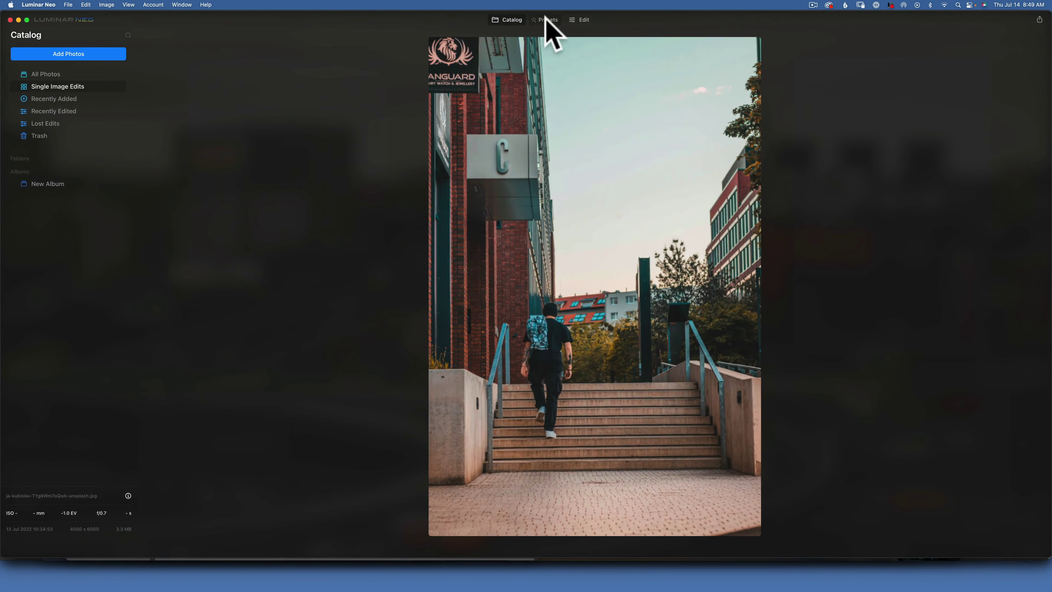
click(544, 19)
click(983, 108)
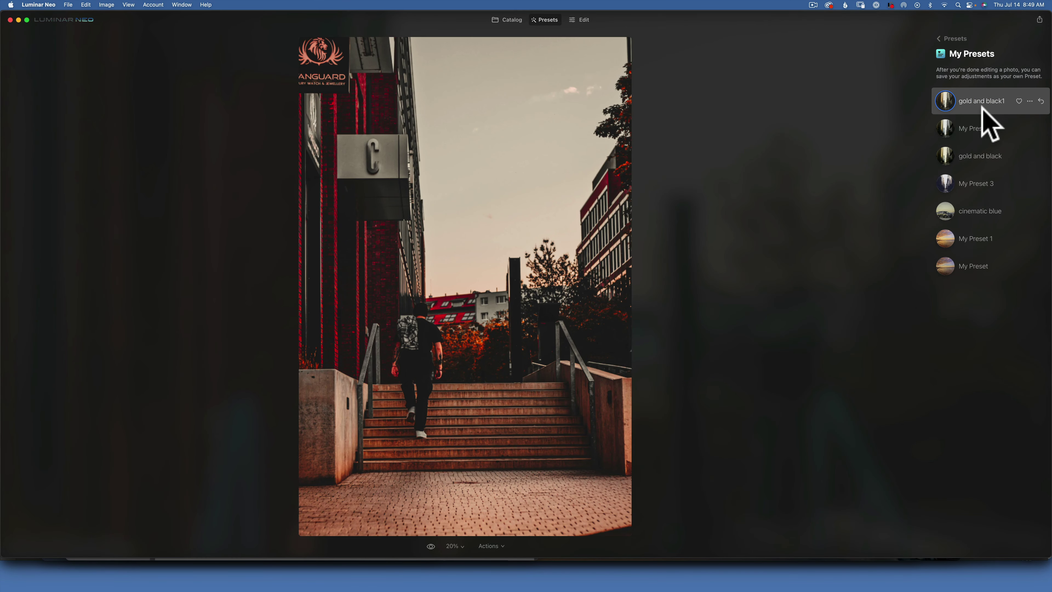
- Open the catalog's night street photo with the illuminated Chicago sign and apply the "gold and black1" preset to it
click(511, 20)
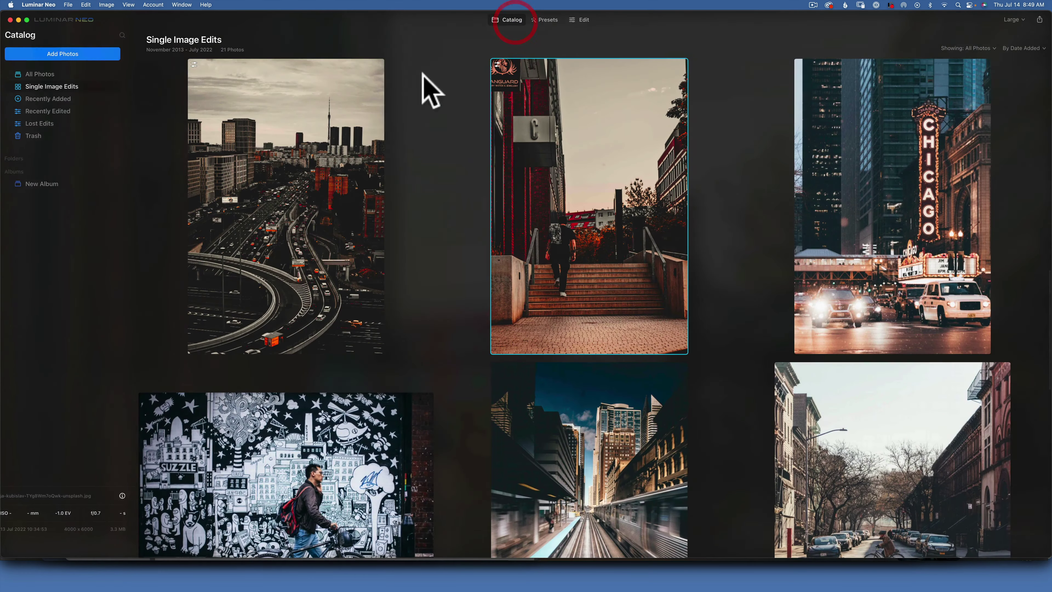
double_click(818, 208)
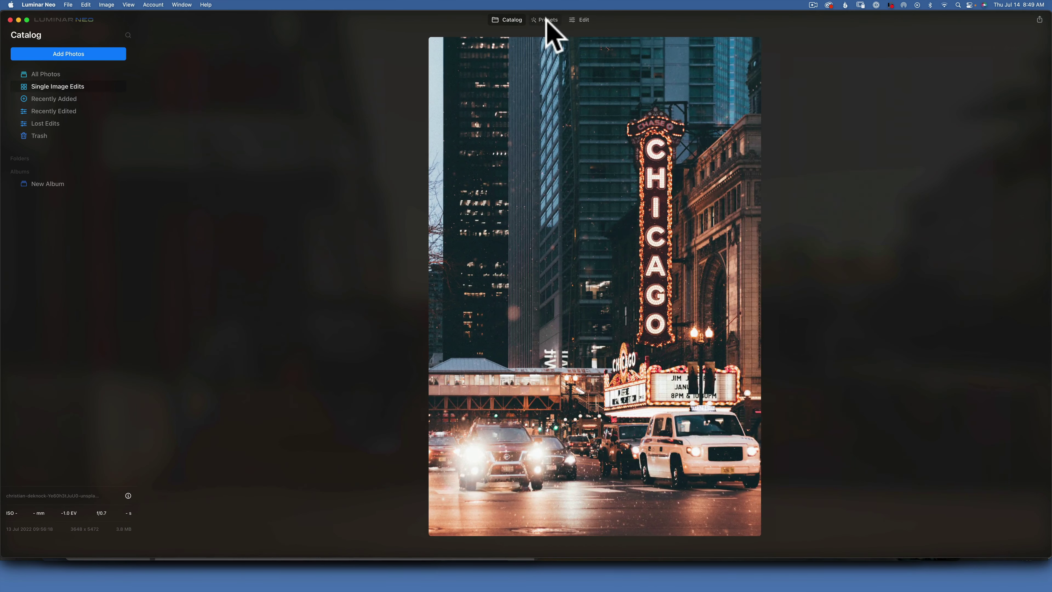
click(546, 19)
click(972, 108)
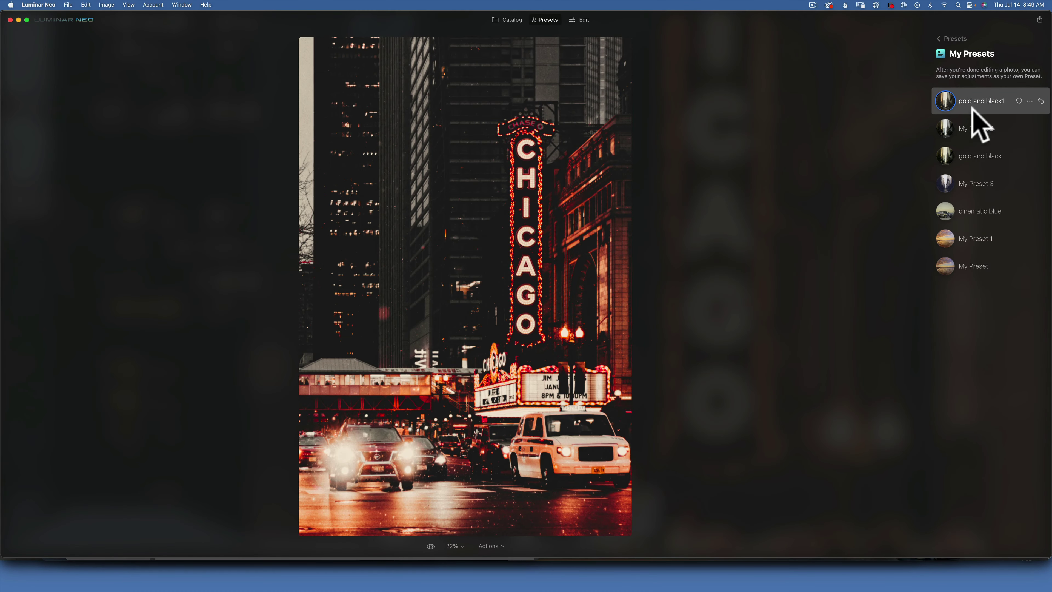
- Open the catalog's photo of the man walking a bicycle past the mural and apply the "gold and black1" preset to it
click(507, 20)
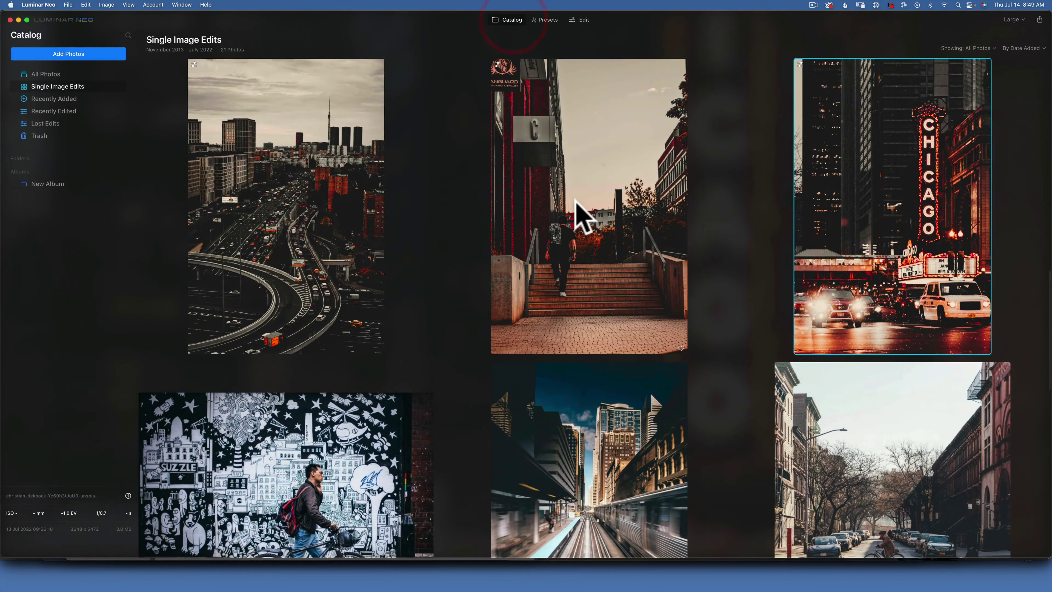
scroll(575, 218, down, 5)
double_click(277, 219)
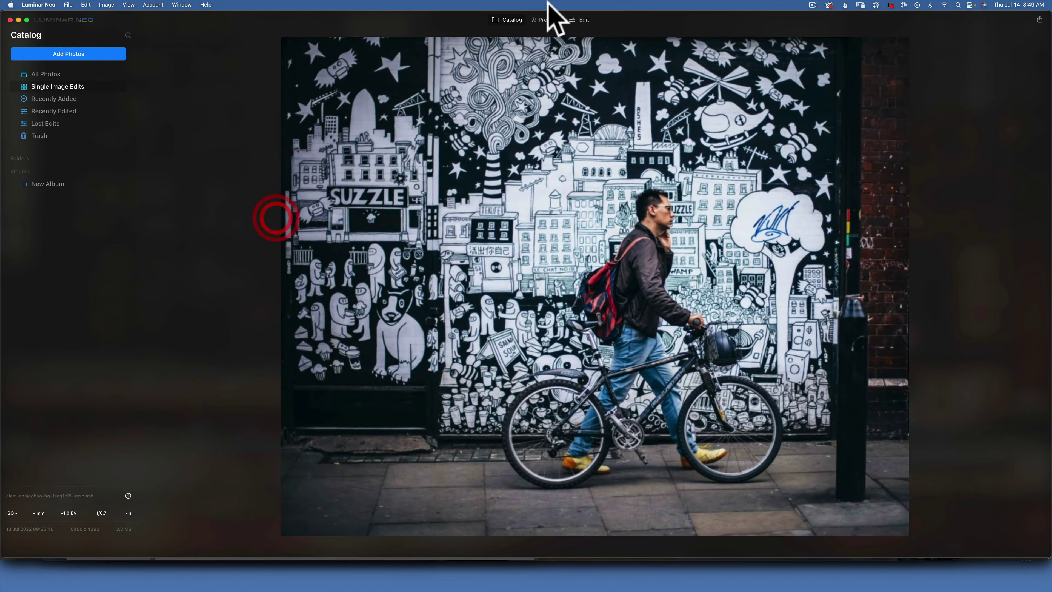
click(546, 19)
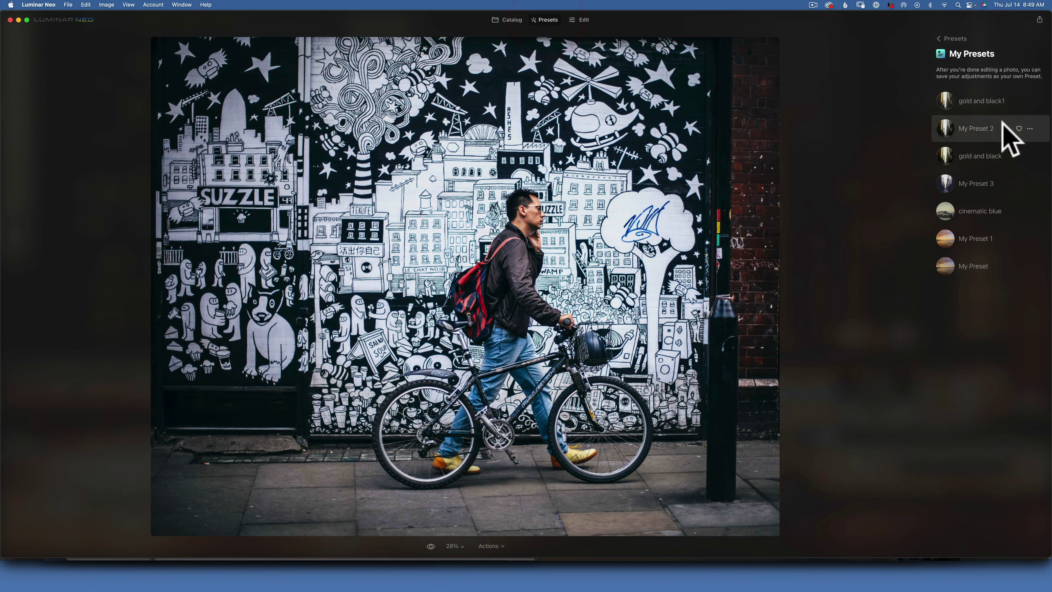
click(979, 106)
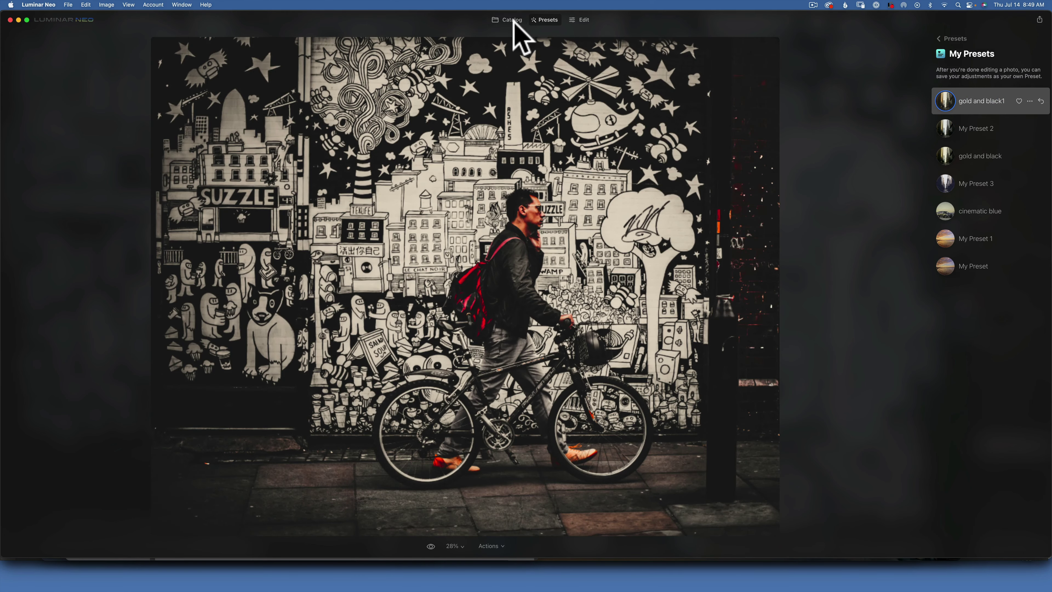
- Open the catalog's photo of the train tracks running between city buildings and apply the "gold and black1" preset to it
click(511, 20)
double_click(575, 235)
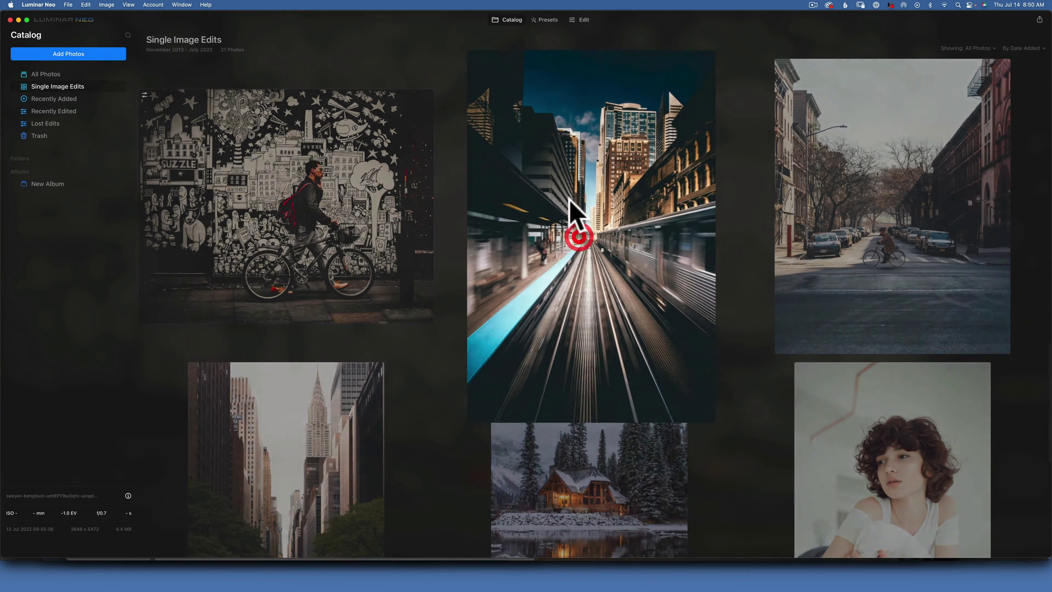
click(547, 19)
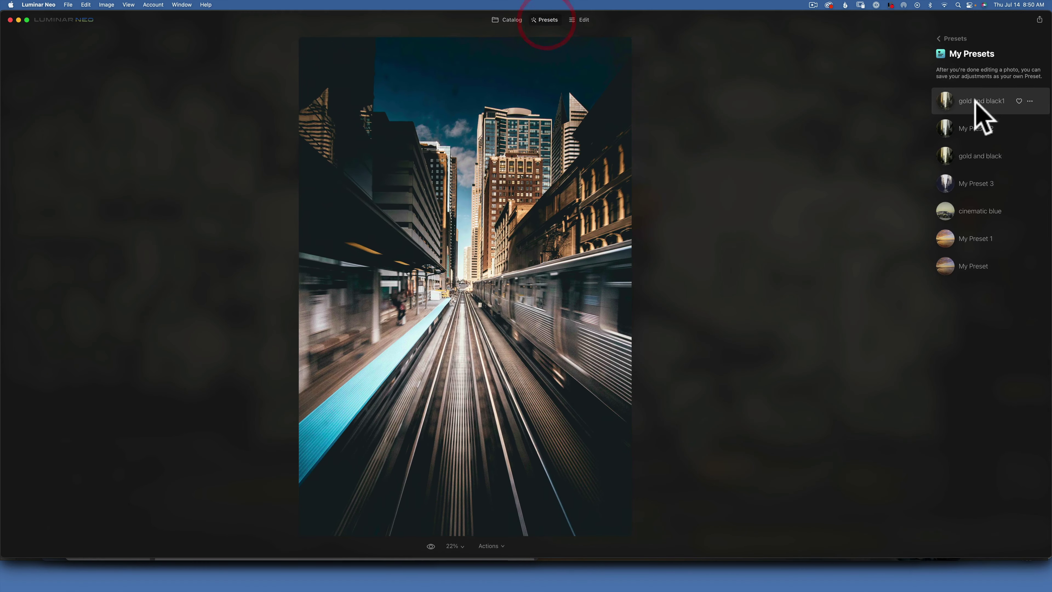
click(979, 111)
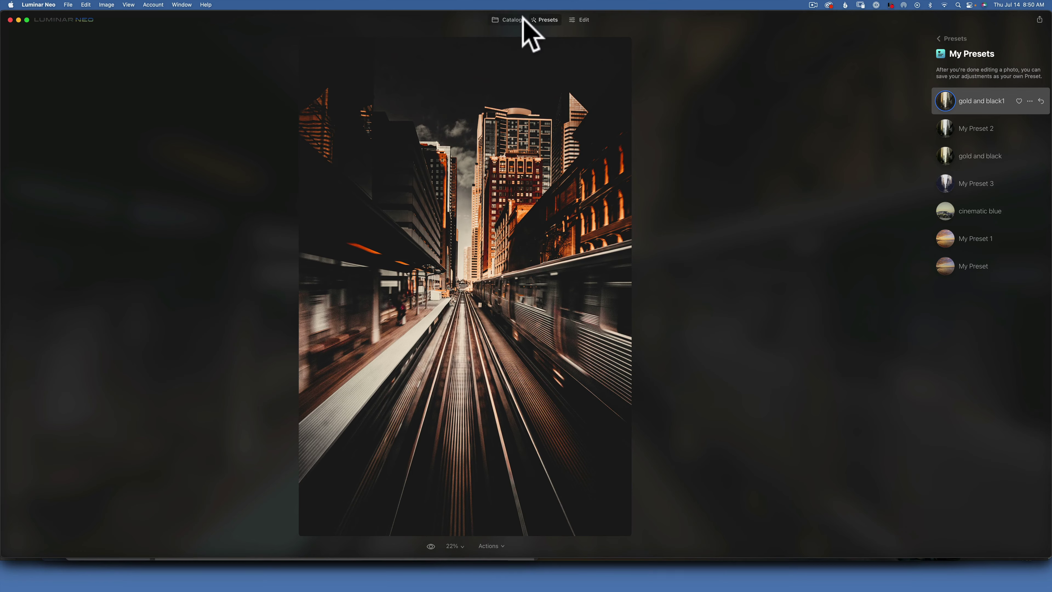
- Open the catalog's photo of the cyclist crossing a street lined with parked cars and apply the "gold and black1" preset to it
click(512, 20)
double_click(884, 285)
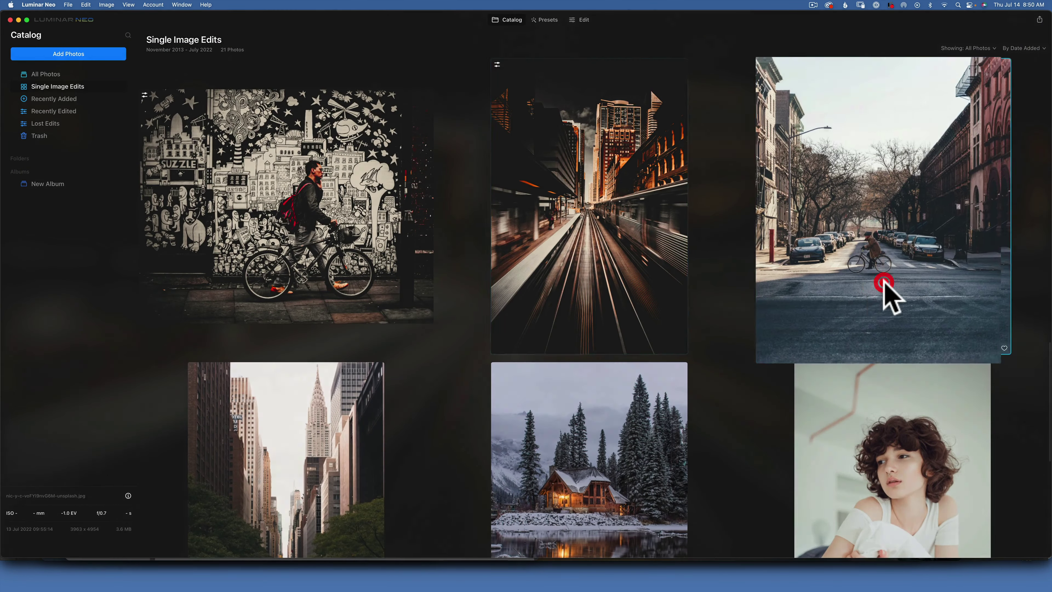
click(547, 20)
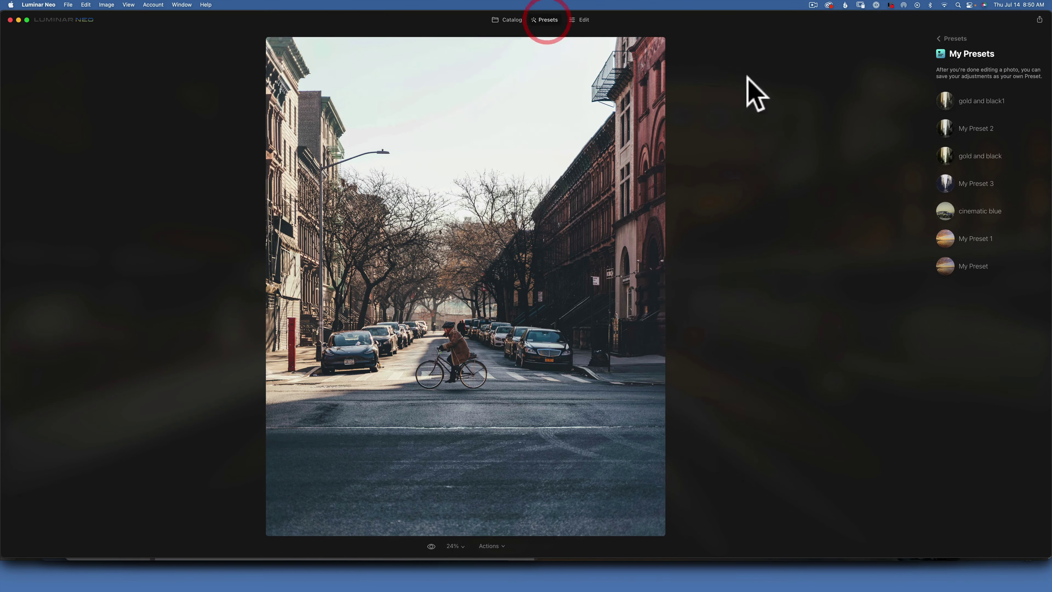
click(979, 107)
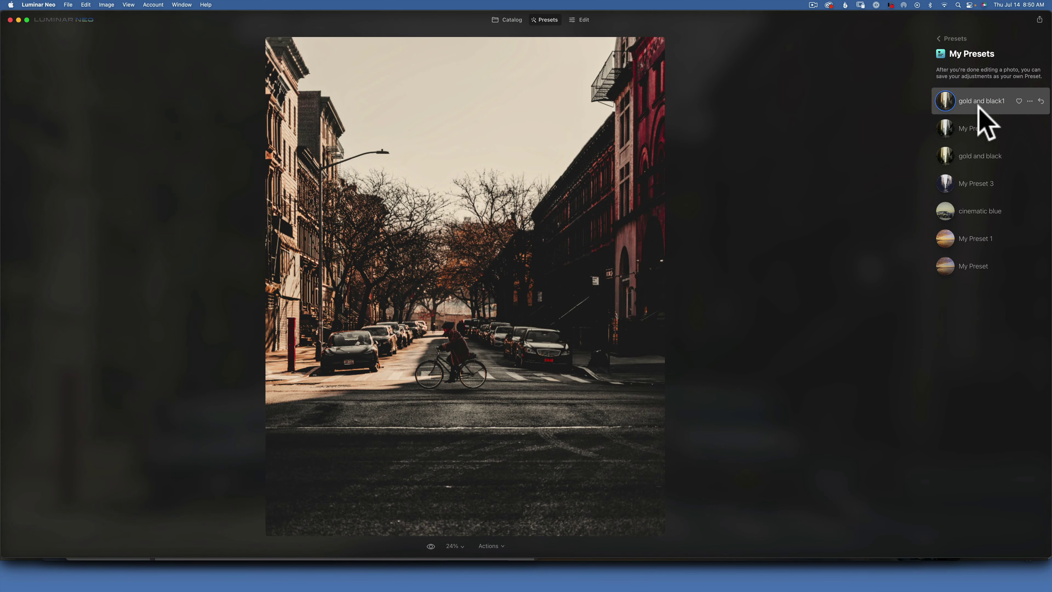
- Open the catalog's photo of the avenue with yellow taxis and a spired skyscraper and apply the "gold and black1" preset to it
click(504, 18)
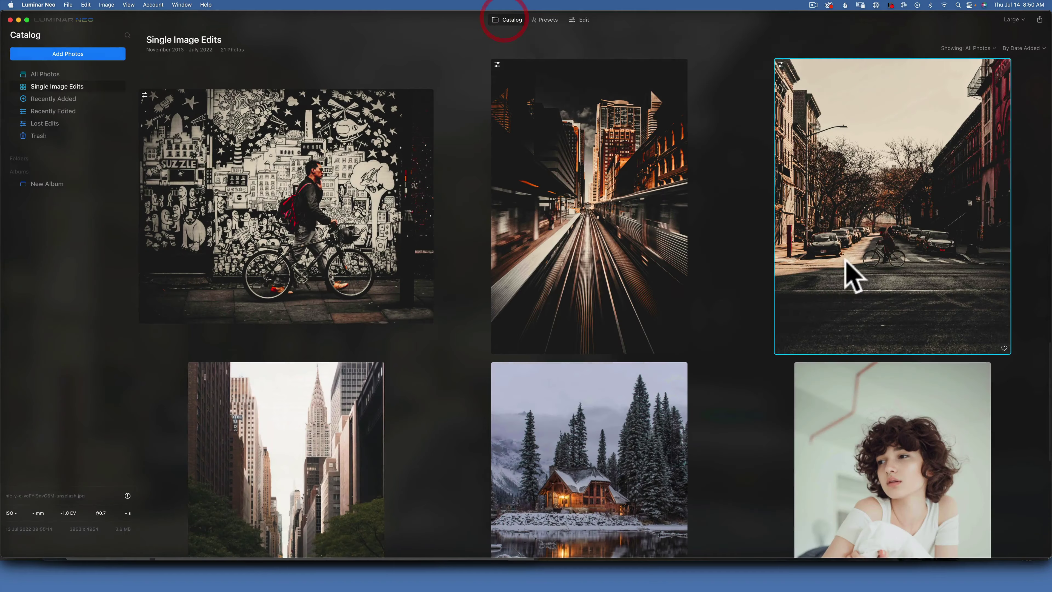
scroll(556, 356, down, 5)
double_click(278, 332)
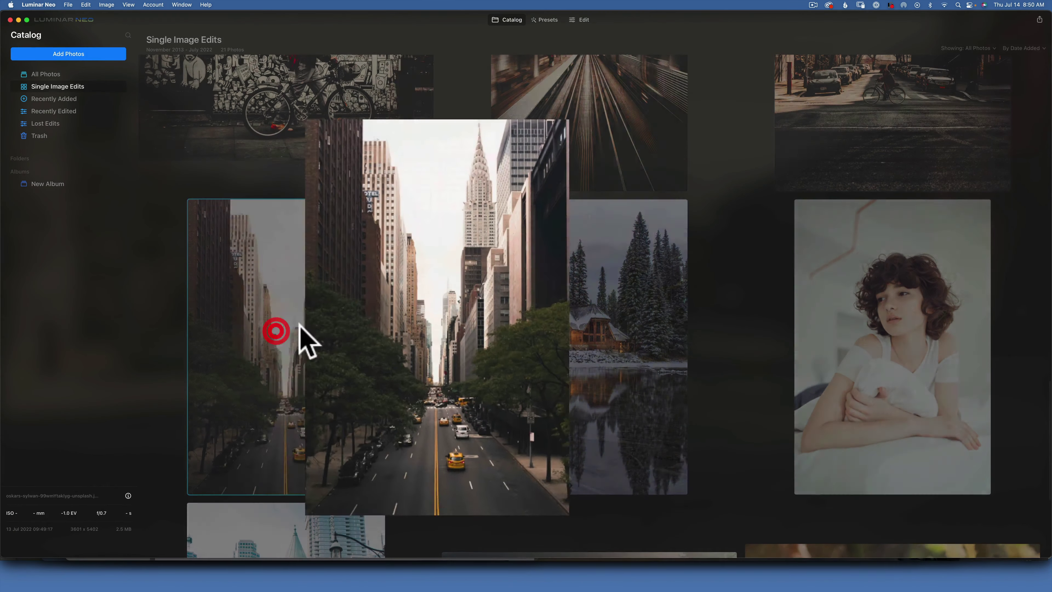
click(548, 20)
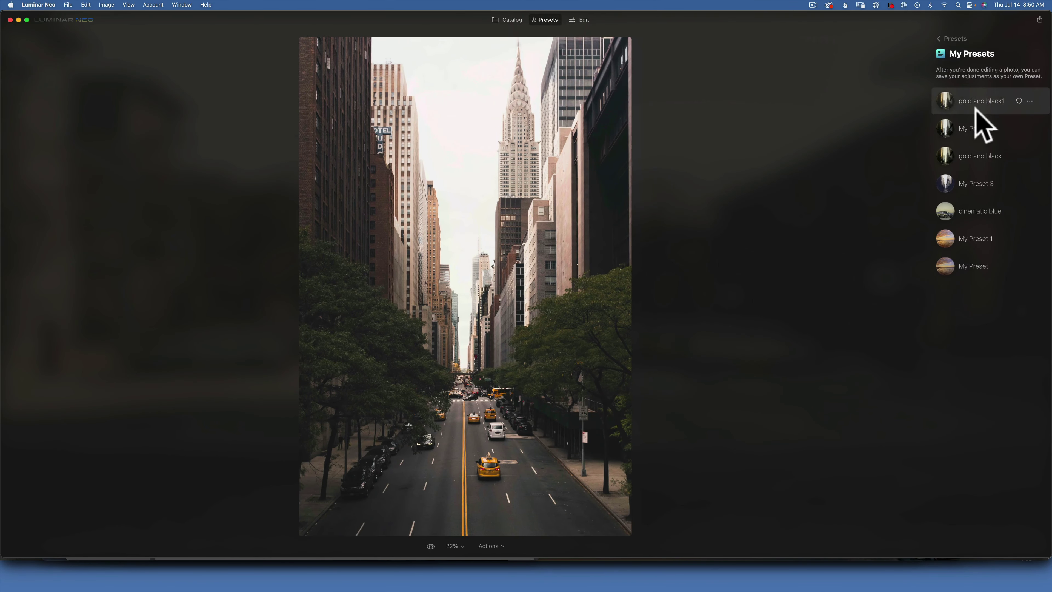
click(977, 108)
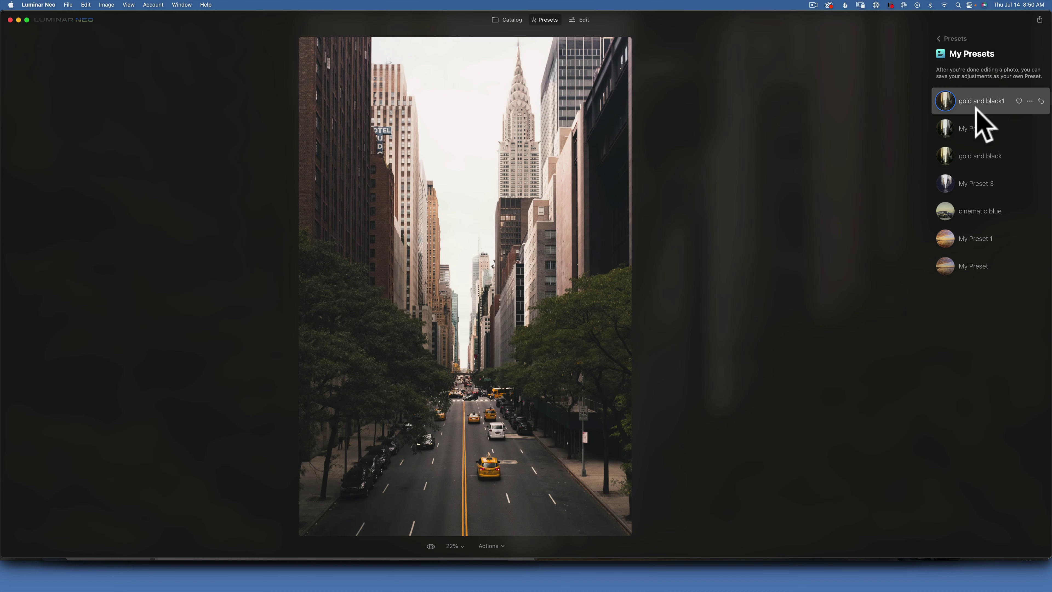
- Open the catalog's photo of the snowy lakeside cabin and apply the "gold and black1" preset to it
click(513, 19)
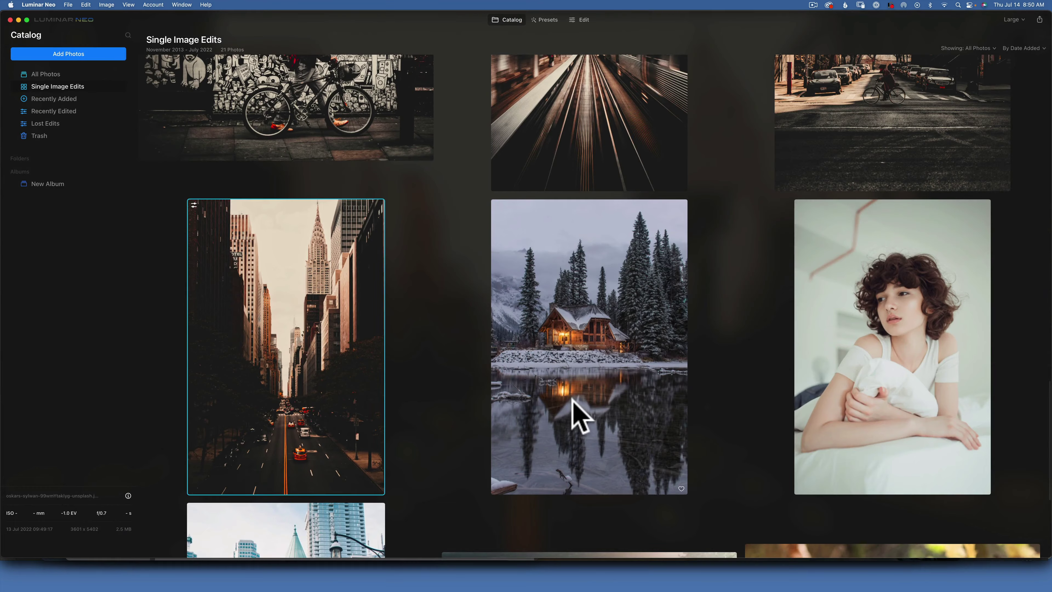
double_click(574, 399)
click(545, 19)
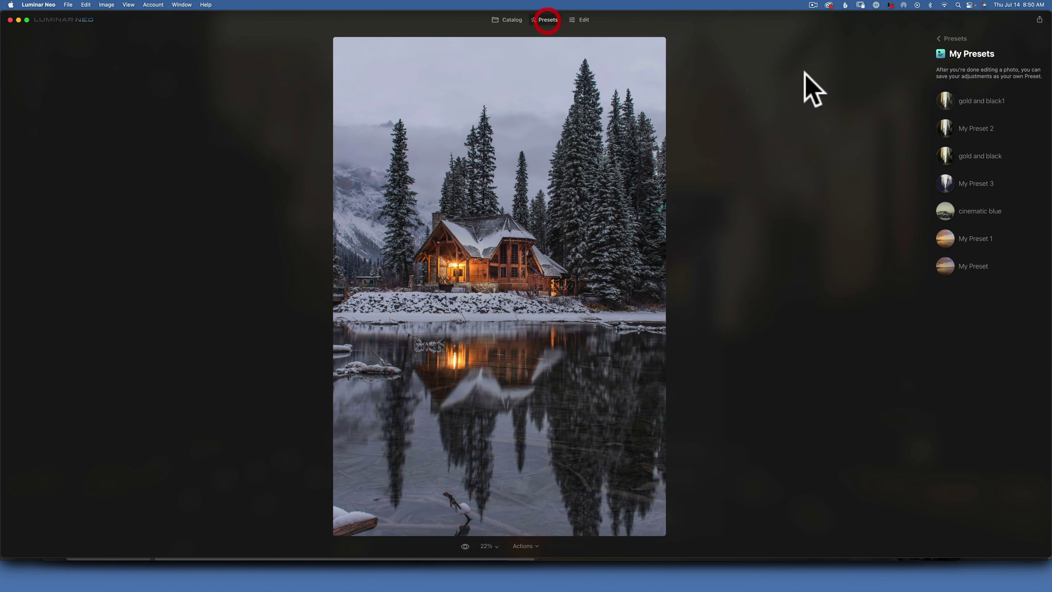
click(984, 108)
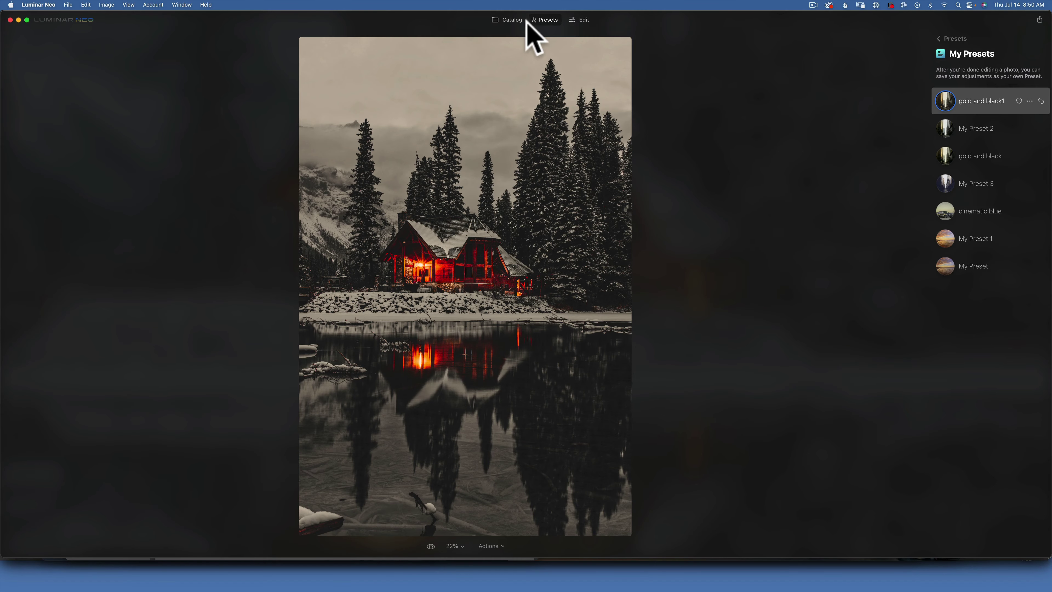
- Open the catalog's portrait of the curly-haired woman leaning on a pillow and apply the "gold and black1" preset to it
click(510, 18)
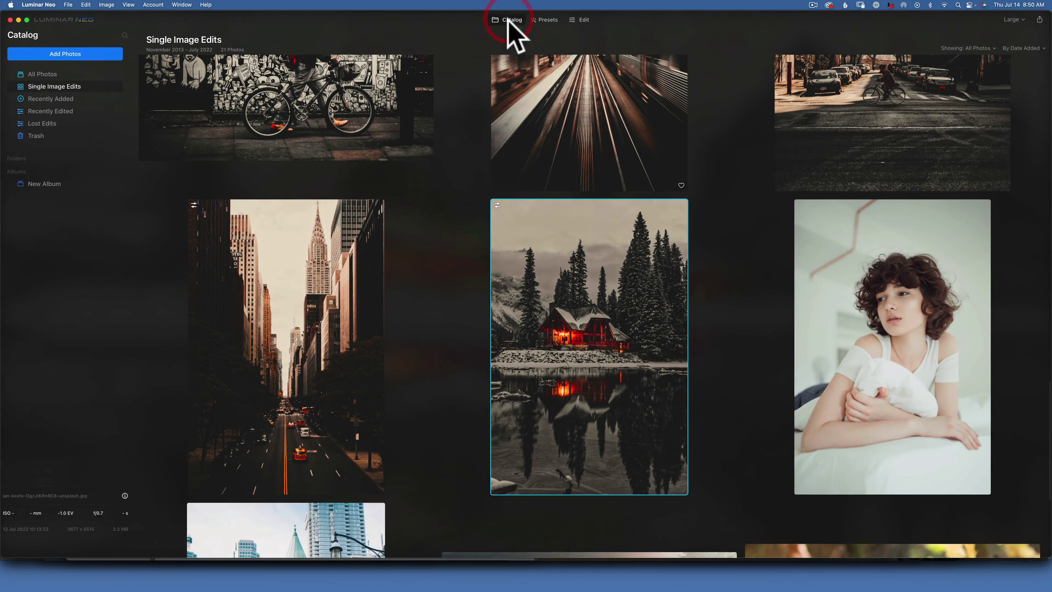
double_click(869, 357)
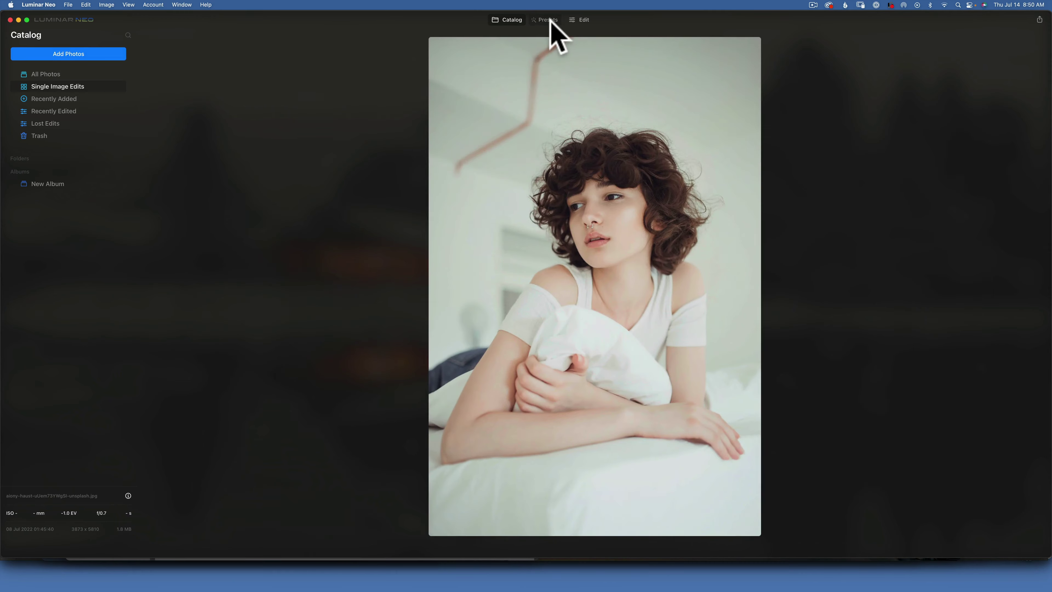
click(546, 20)
click(981, 106)
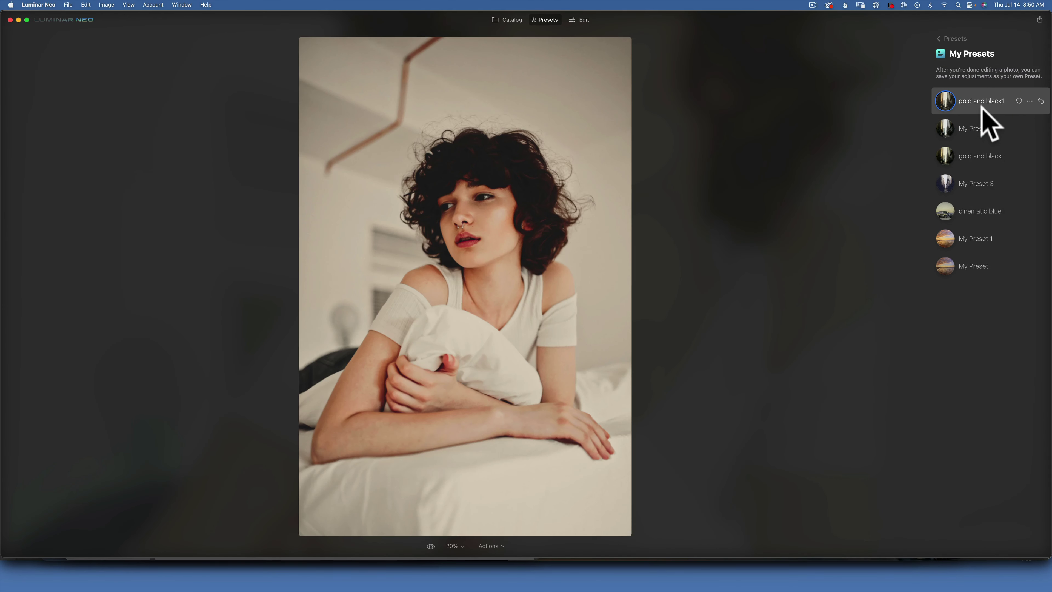
- Open the catalog's photo of the red brick corner building with a pointed turret and apply the "gold and black1" preset to it
click(507, 18)
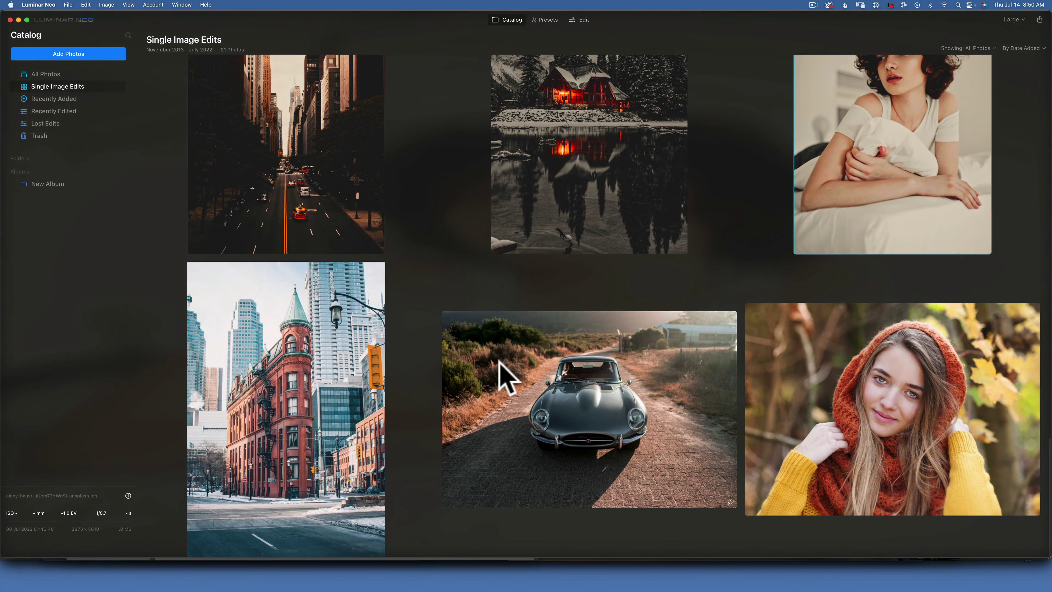
double_click(266, 369)
click(553, 19)
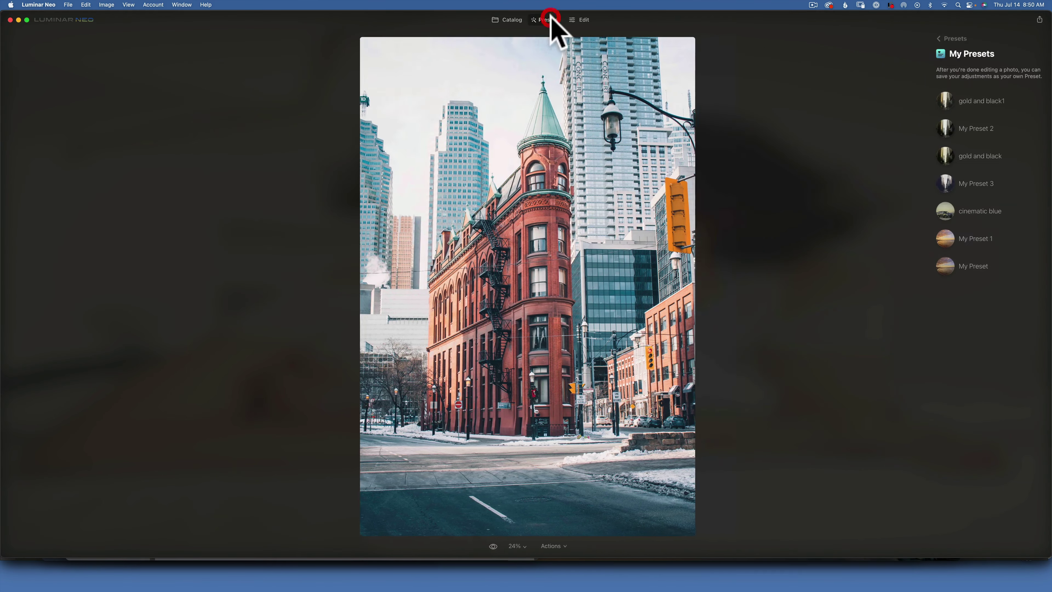
click(995, 106)
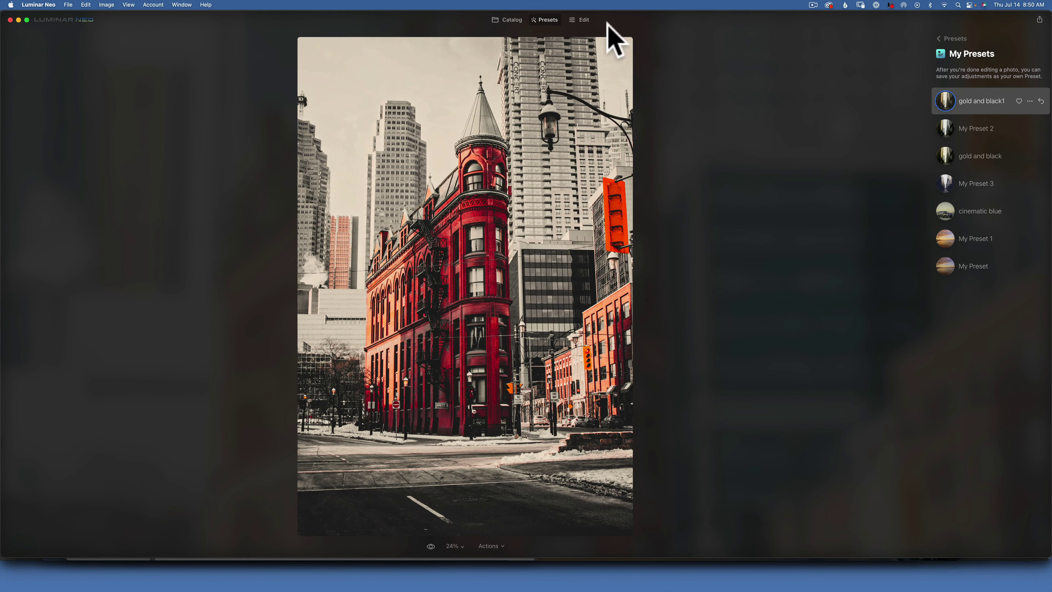
- Open the catalog's photo of the vintage car on the brick road and apply the "gold and black1" preset to it
click(508, 21)
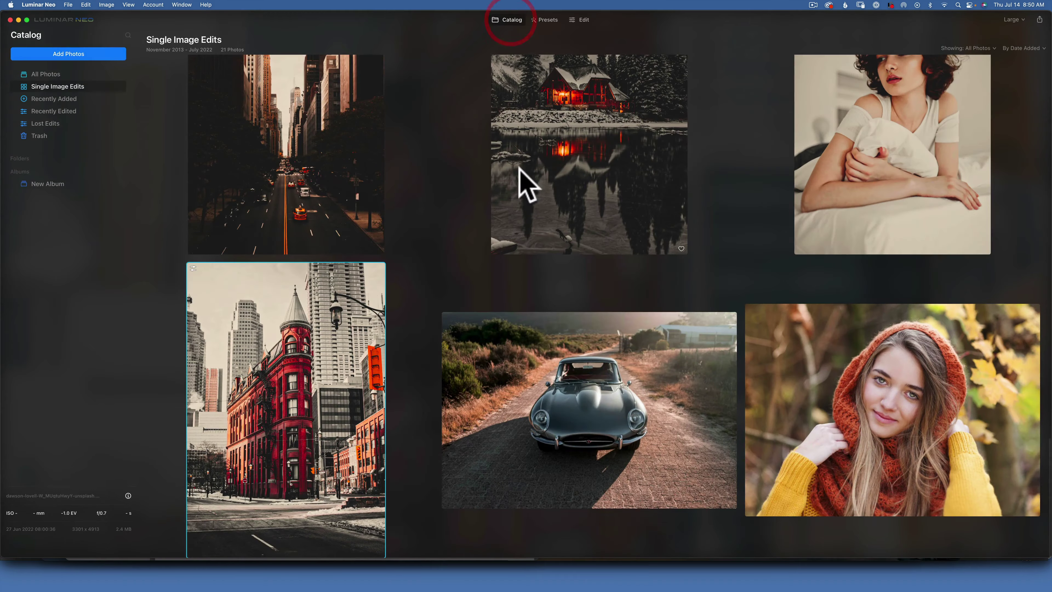
double_click(577, 317)
click(547, 19)
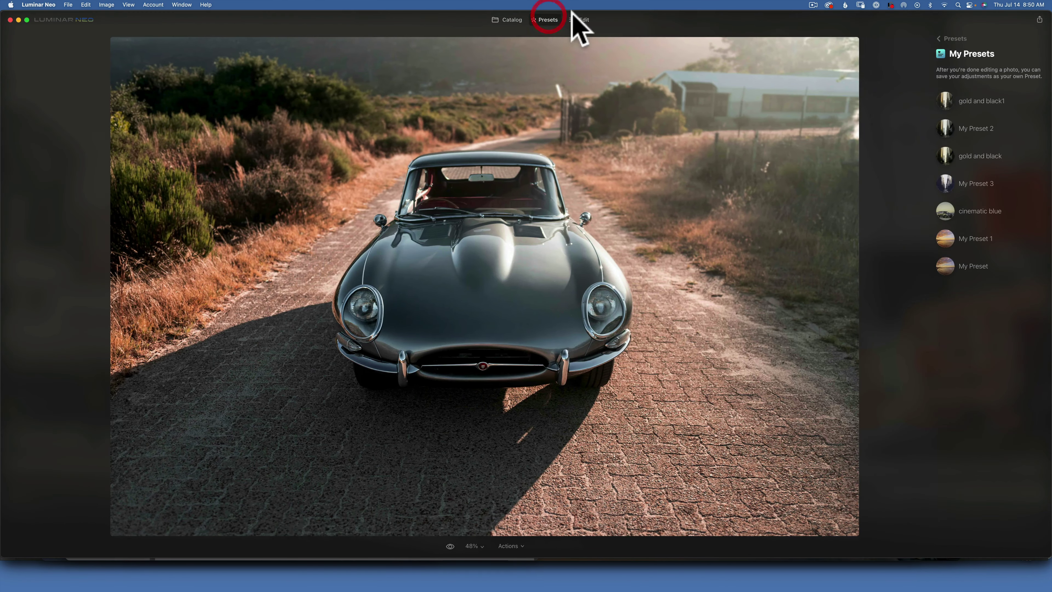
click(988, 109)
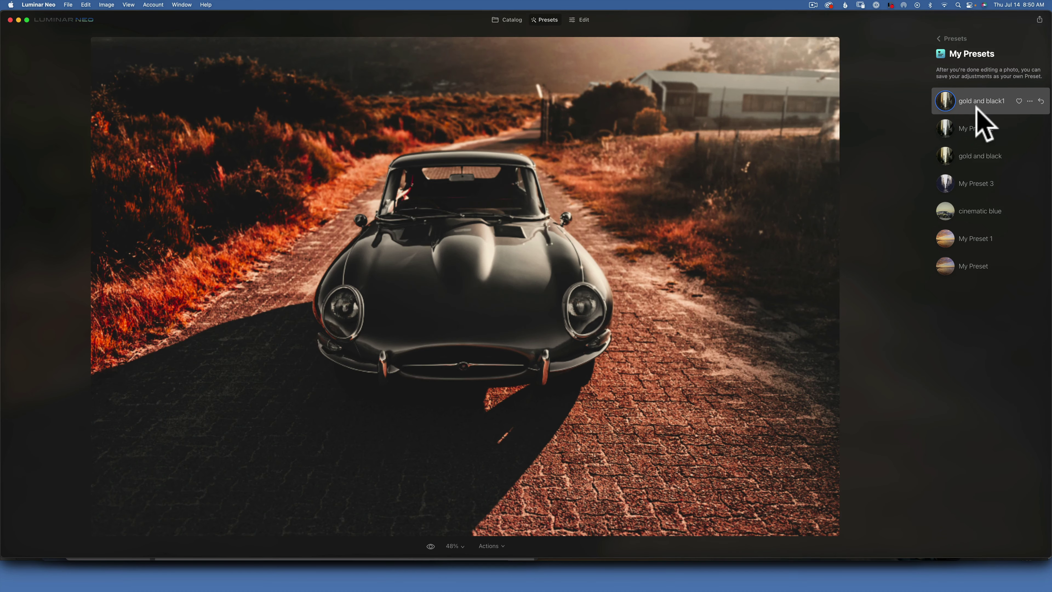
- In the Develop adjustments of the vintage car photo, set Highlights to 8 and Shadows to 38
click(584, 19)
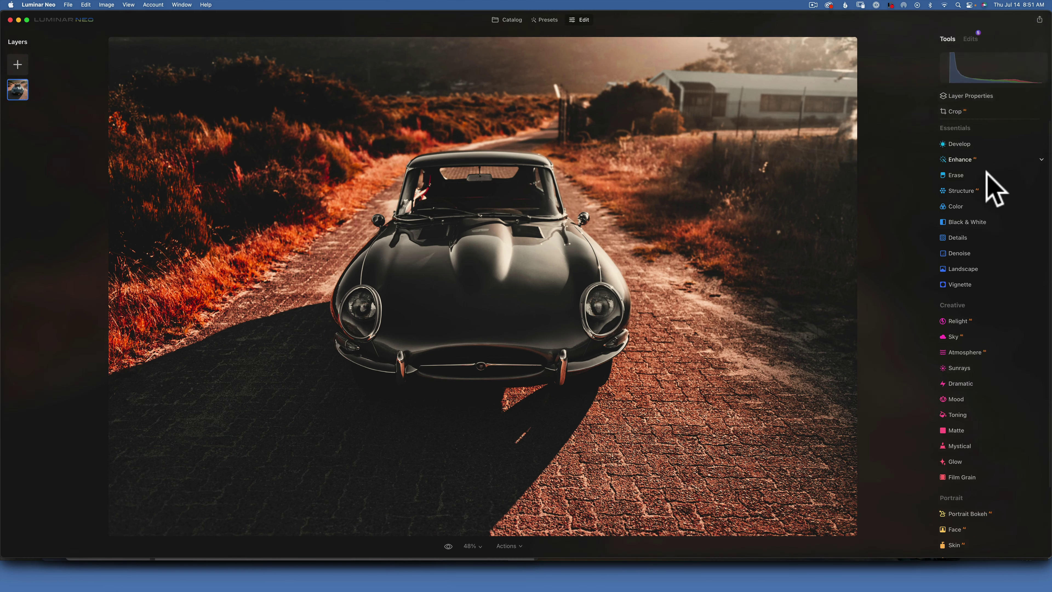
click(969, 145)
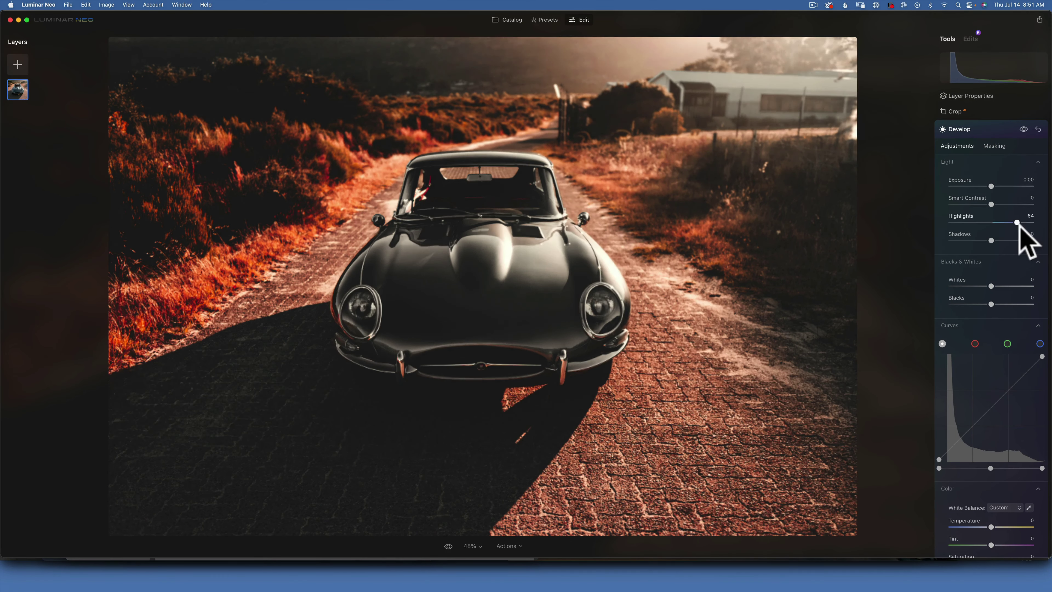
click(994, 222)
mouse_move(991, 241)
mouse_down()
mouse_move(1047, 240)
mouse_move(1006, 241)
mouse_up()
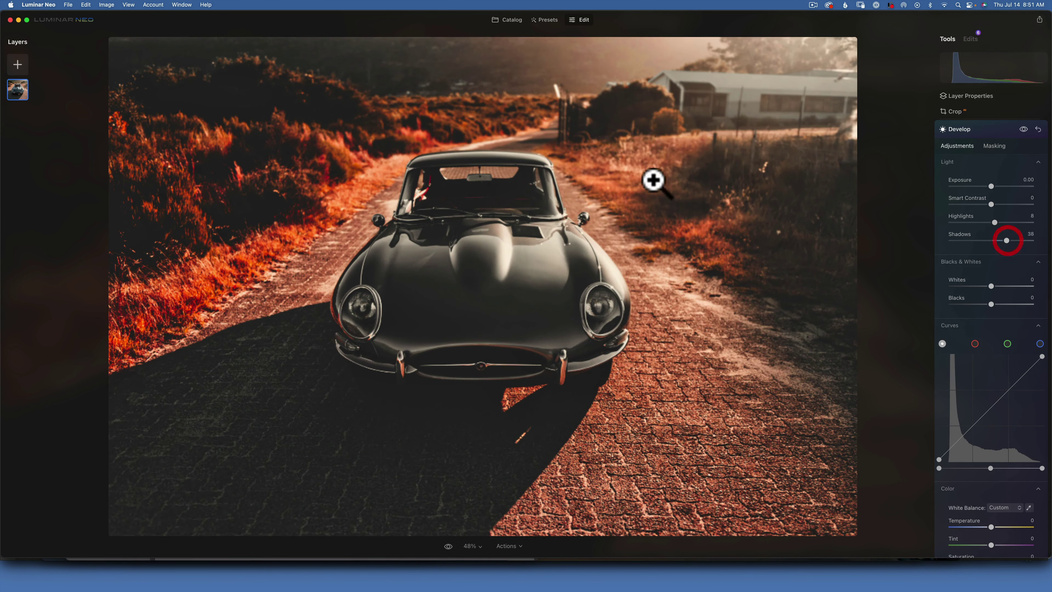
- Try the "gold and black1" preset on the catalog's portrait of the woman in the orange knitted hood and revert the photo to its original
click(510, 20)
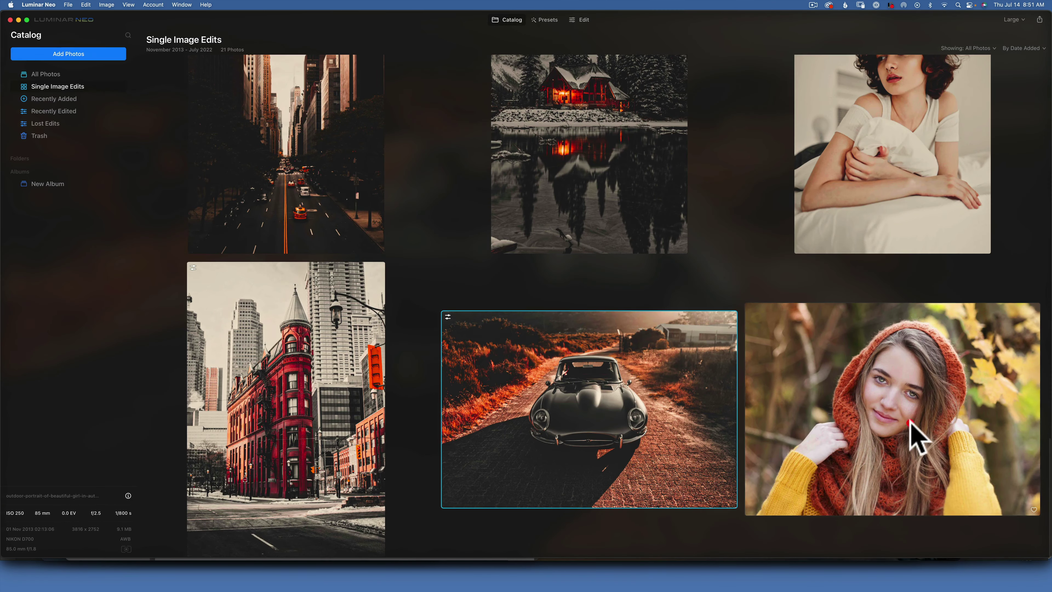
double_click(909, 425)
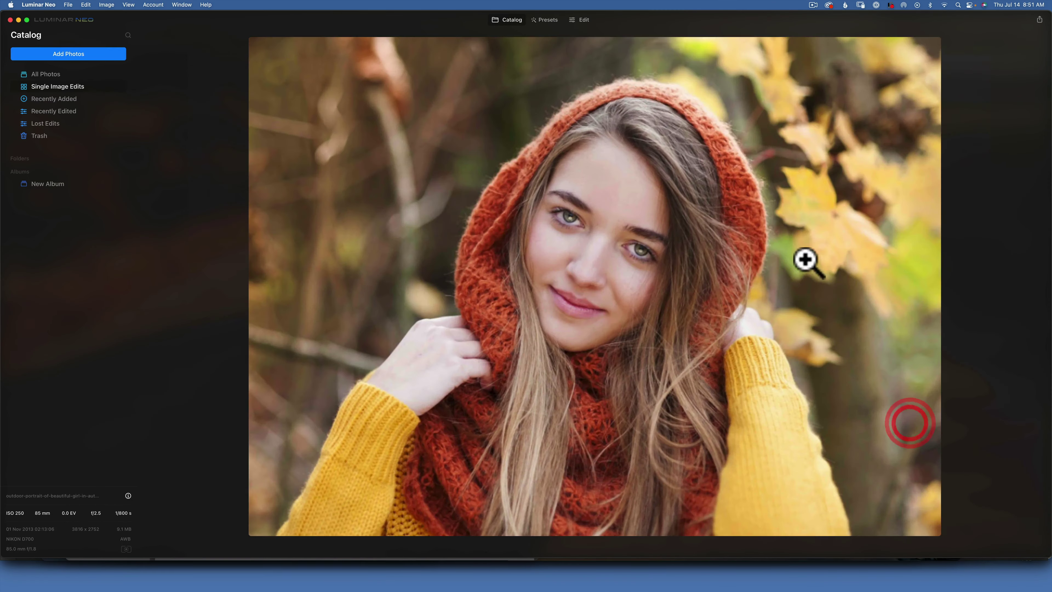
click(547, 19)
click(980, 104)
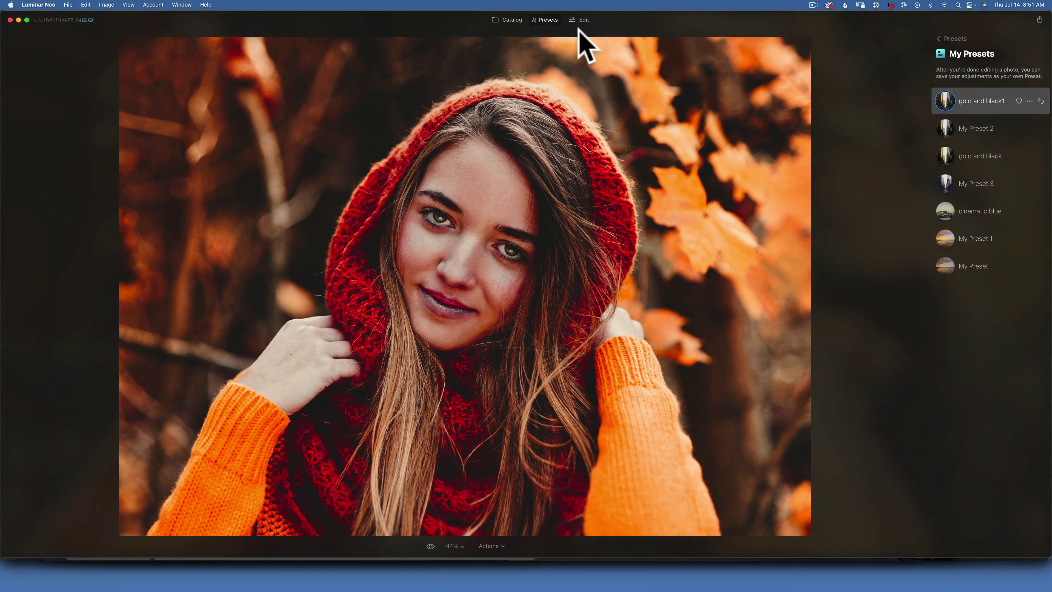
click(493, 546)
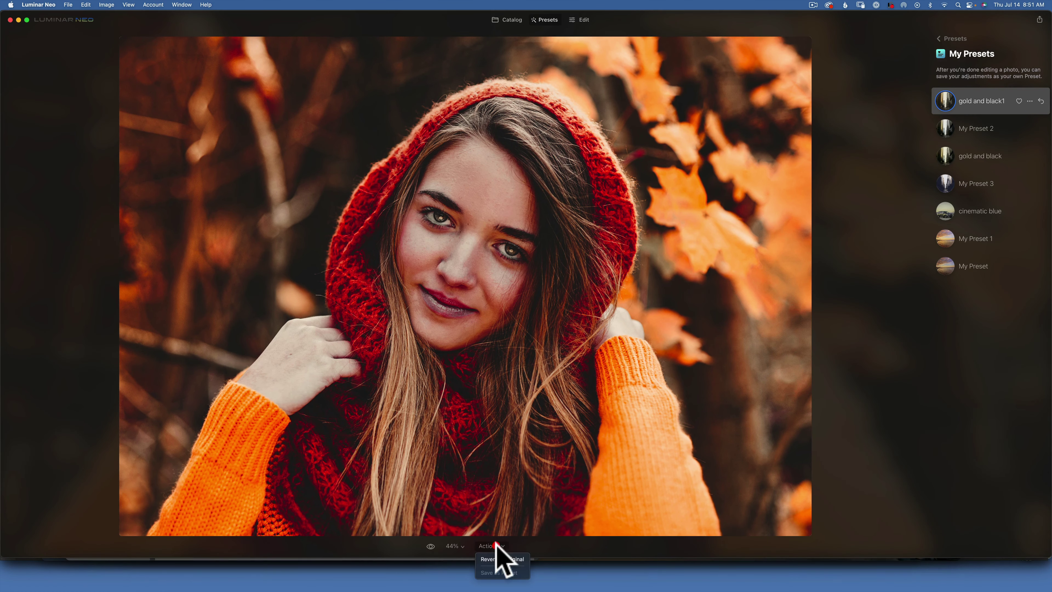
click(512, 559)
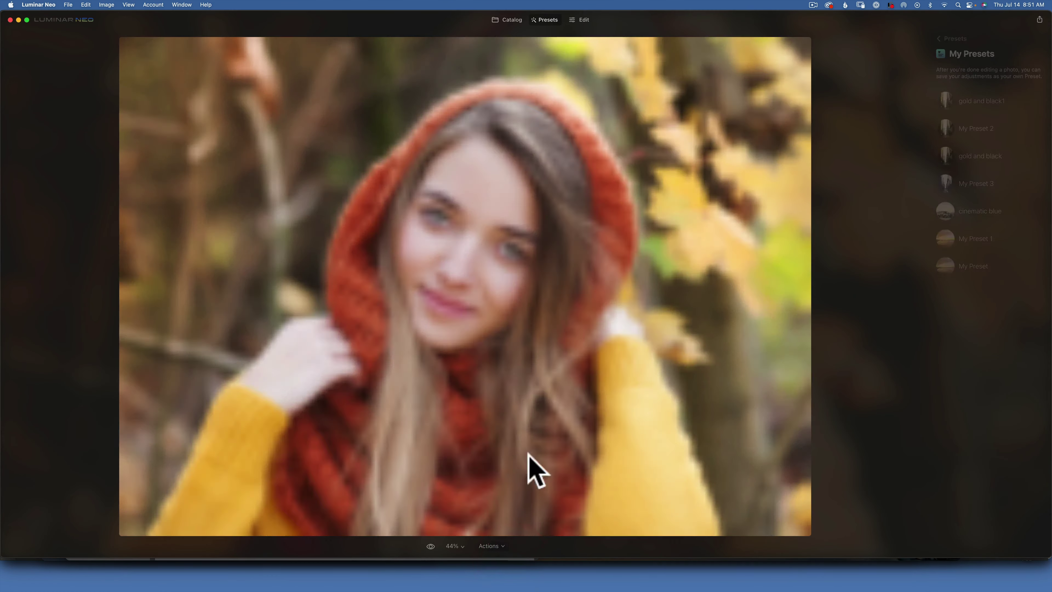
- Return to the catalog and review the edited photos in Single Image Edits up to the start of the collection
click(511, 21)
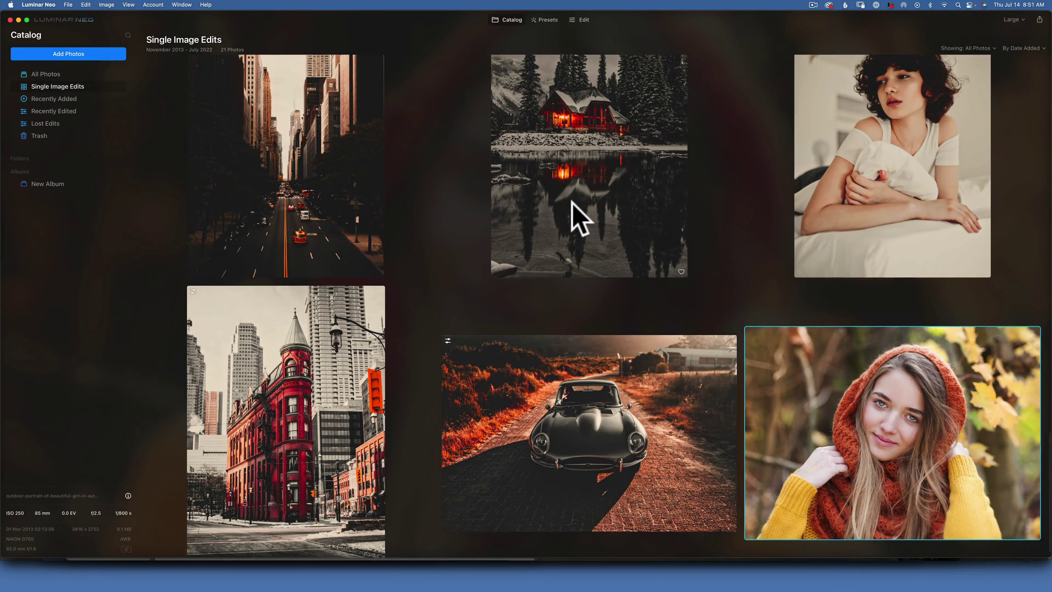
scroll(572, 216, up, 3)
scroll(572, 202, up, 10)
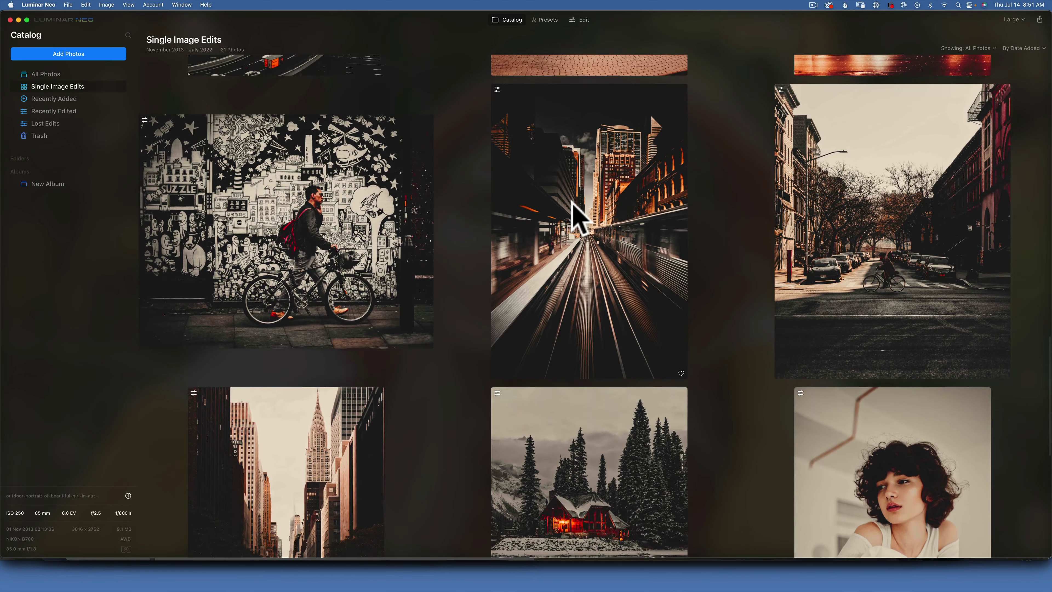
scroll(578, 215, up, 12)
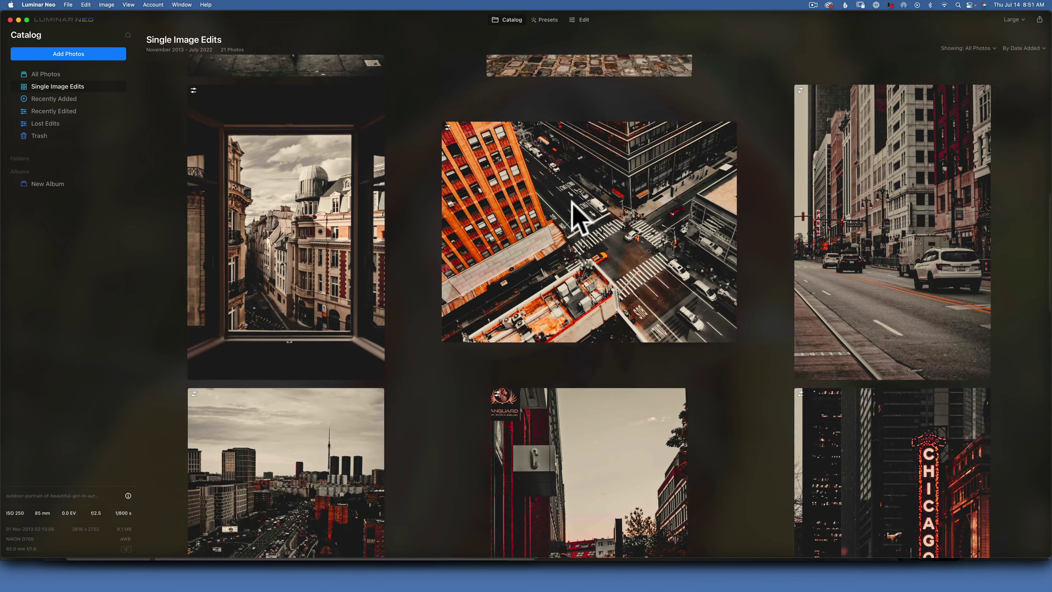
scroll(577, 215, up, 8)
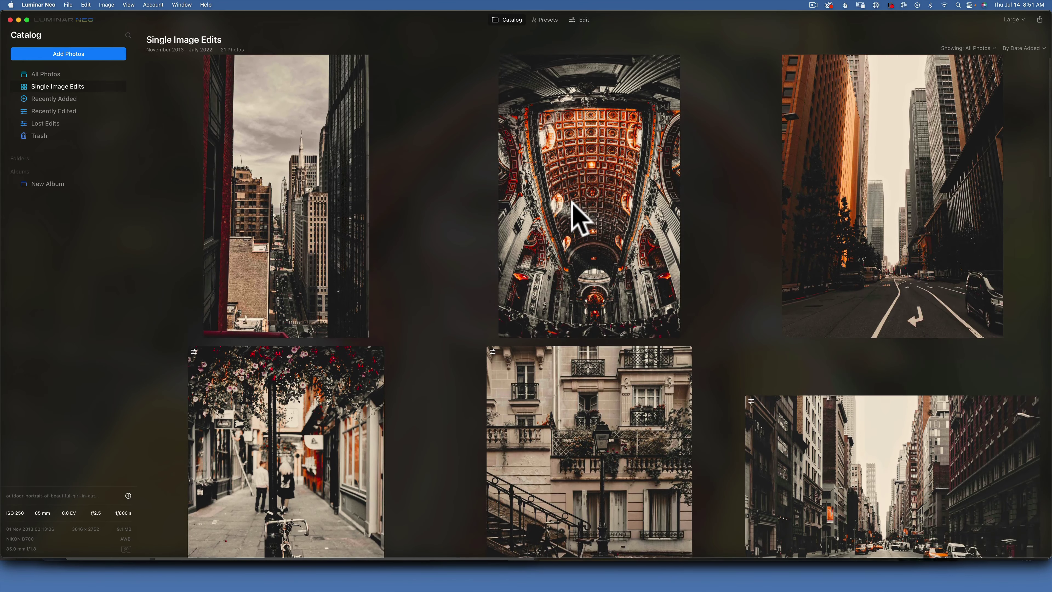